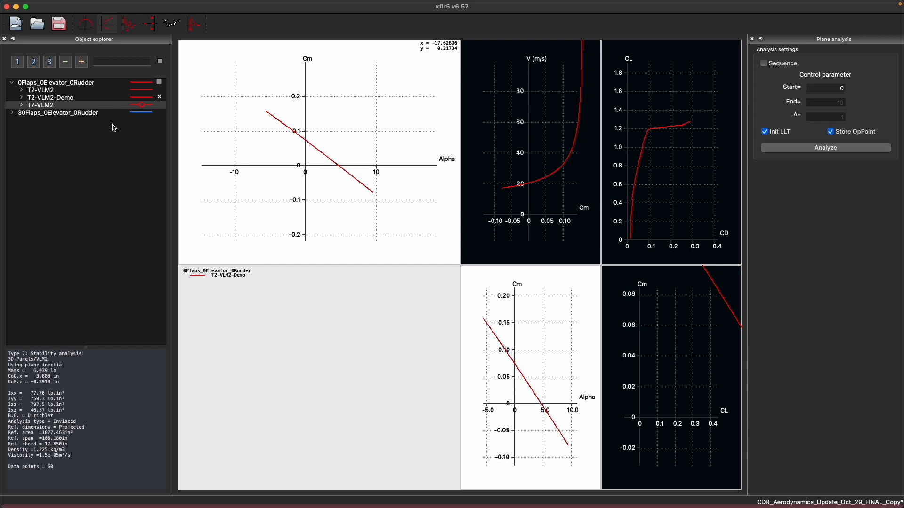
mouse_move(168, 2)
left_click(81, 84)
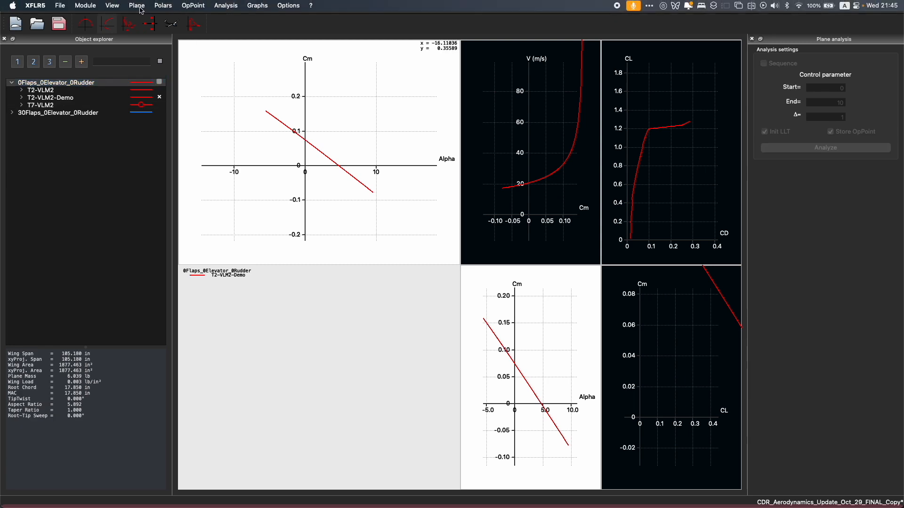
left_click(226, 6)
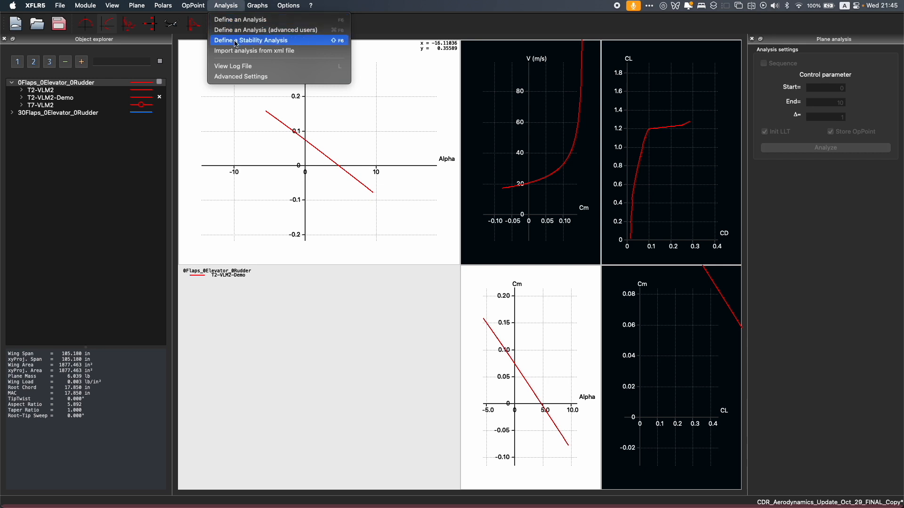
left_click(294, 41)
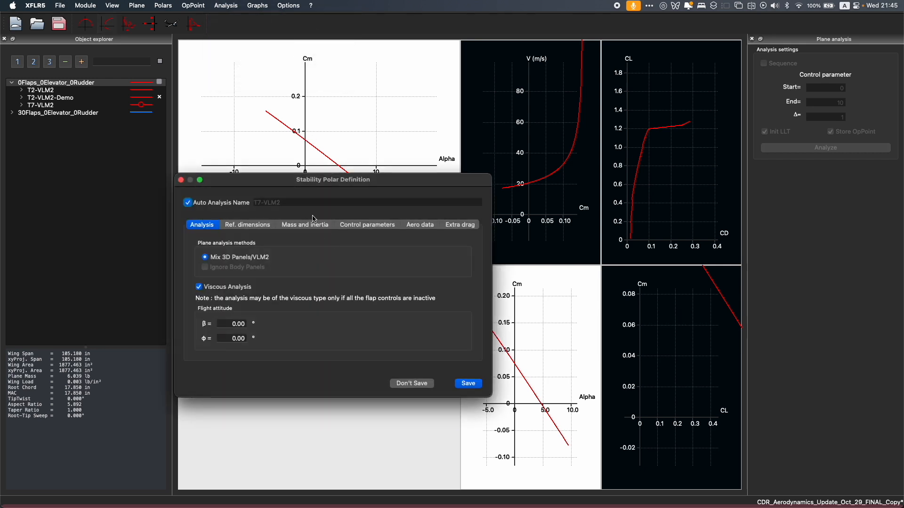
left_click_drag(299, 181, 389, 144)
left_click_drag(315, 140, 518, 507)
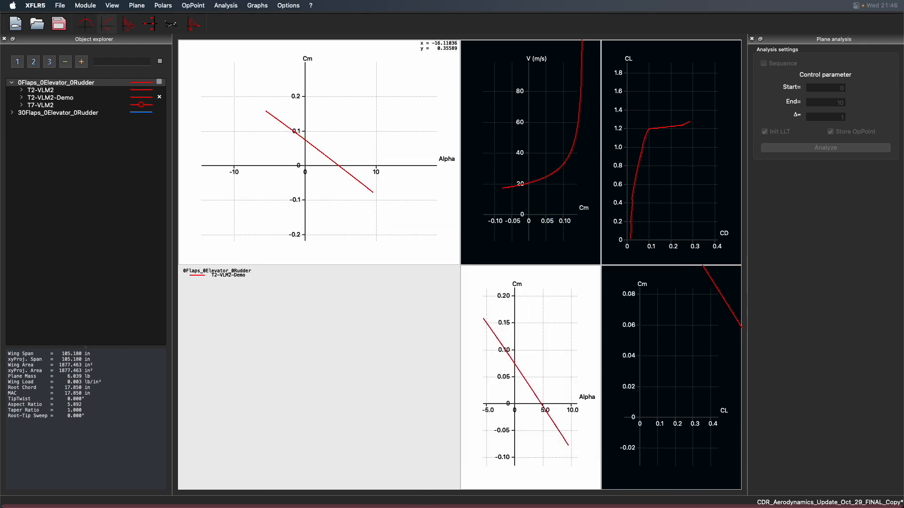
left_click_drag(518, 507, 371, 502)
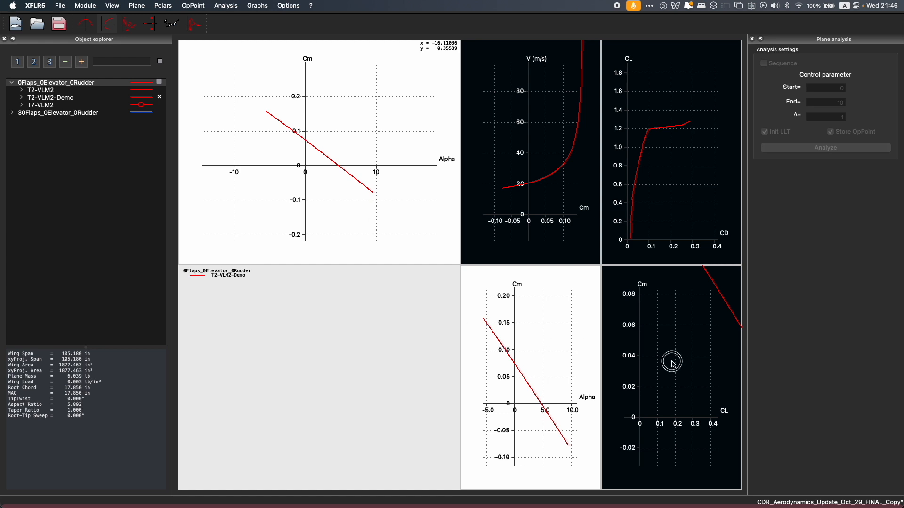
Reset the scales of the Cm versus CL graph.
right_click(663, 336)
mouse_move(728, 394)
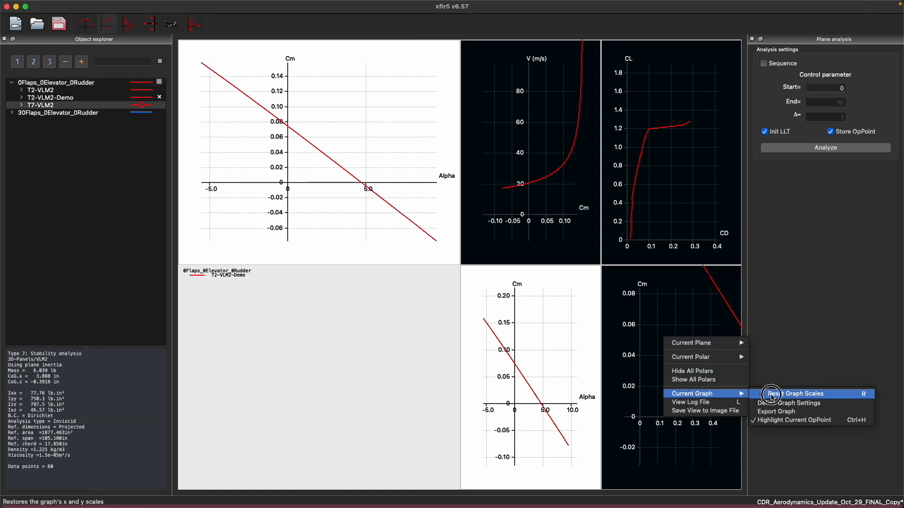
left_click(808, 394)
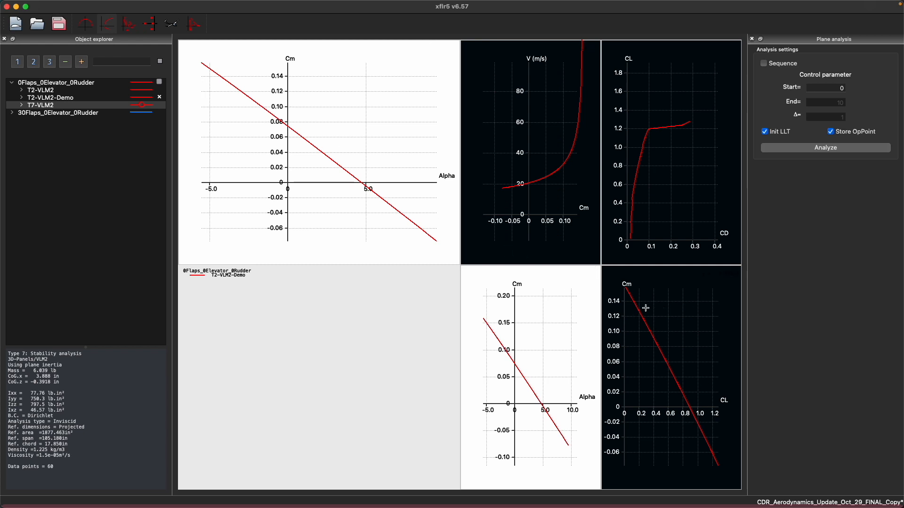
Start a new stability analysis definition and check its reference dimensions and mass and inertia settings, leaving the plane inertia in use.
key("shift+F6")
left_click_drag(391, 118, 358, 123)
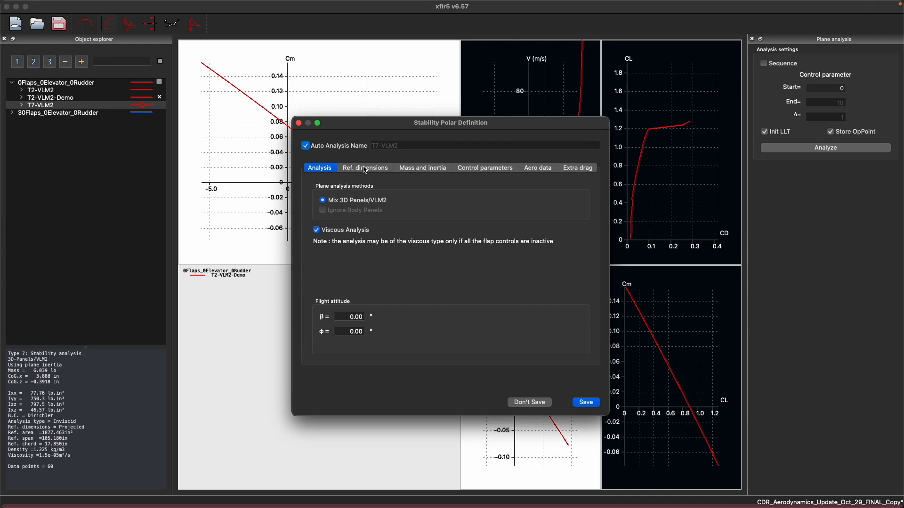
left_click(364, 168)
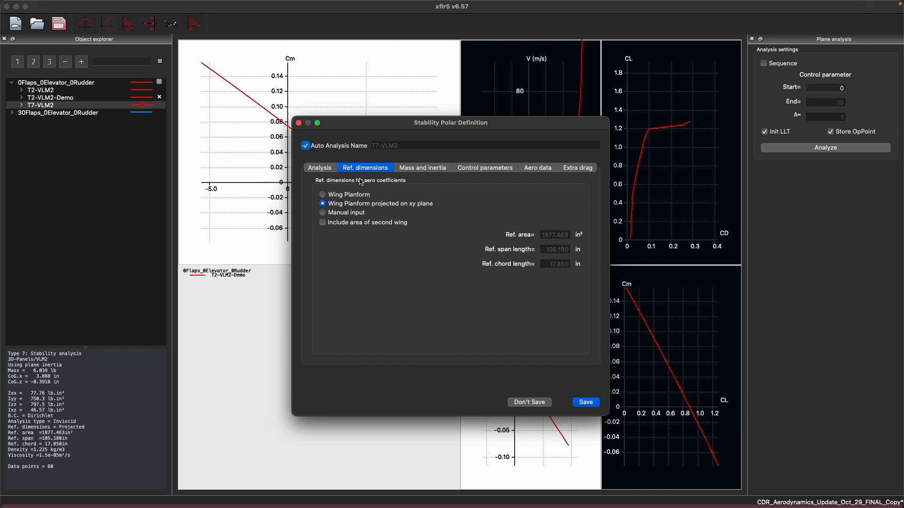
left_click(414, 170)
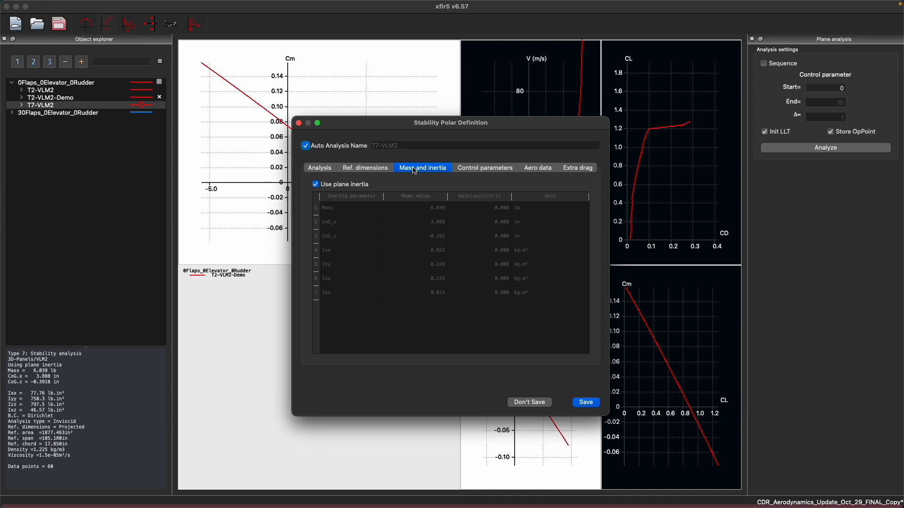
left_click(343, 185)
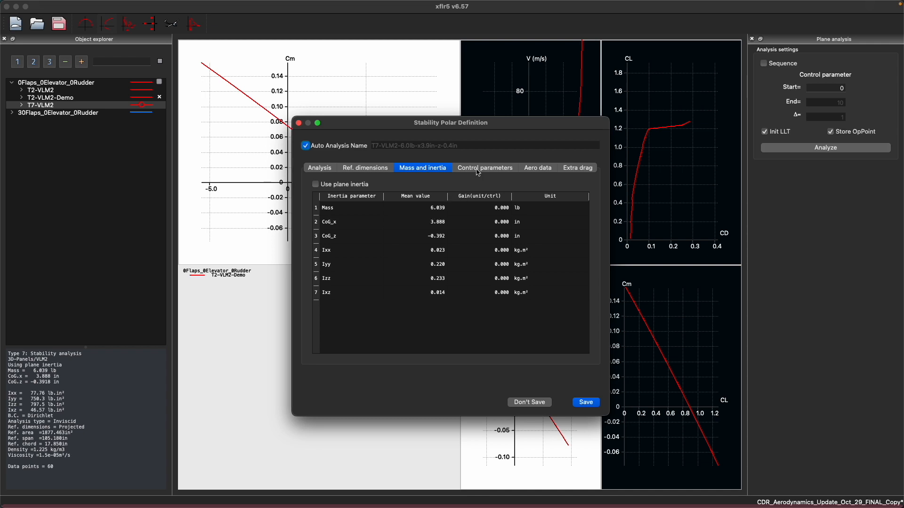
left_click(340, 188)
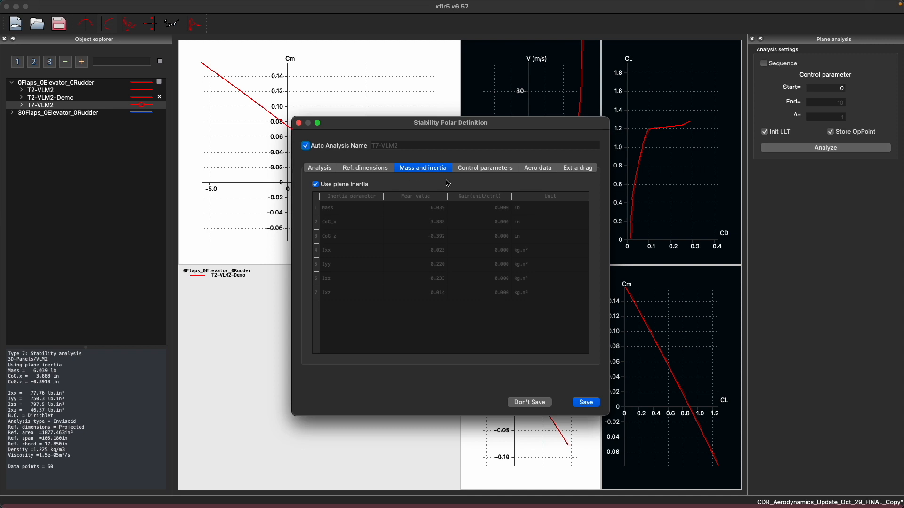
Examine the control gains for wing tilt, elevator tilt, elevator flaps and fin flap in the stability analysis definition.
left_click(476, 172)
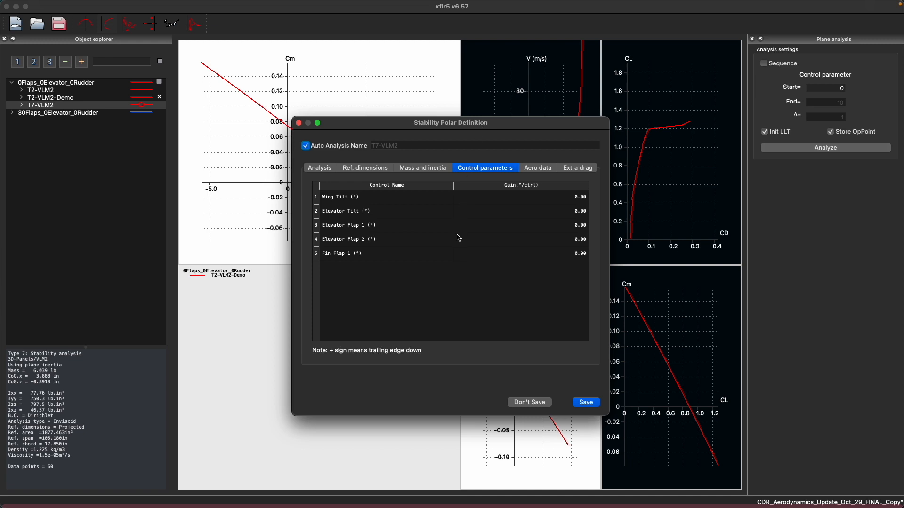
left_click(427, 199)
left_click(426, 212)
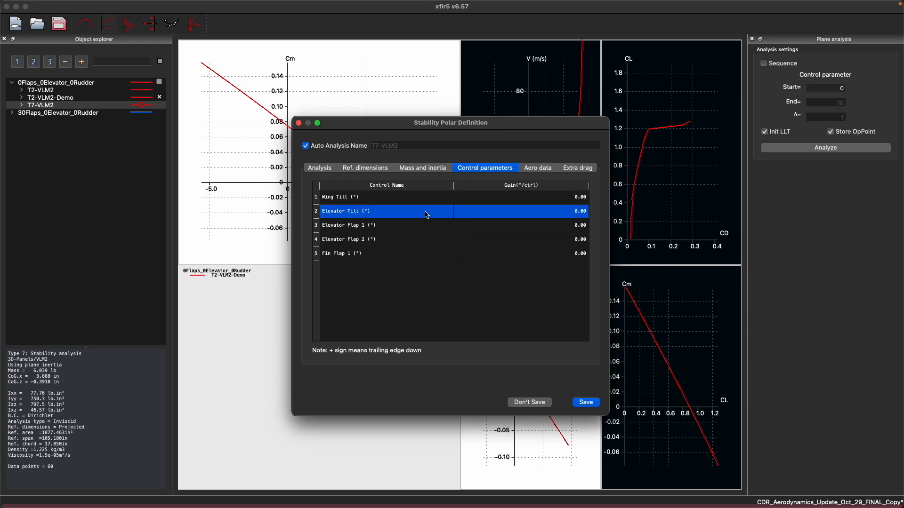
left_click(424, 230)
left_click(423, 239)
left_click(420, 253)
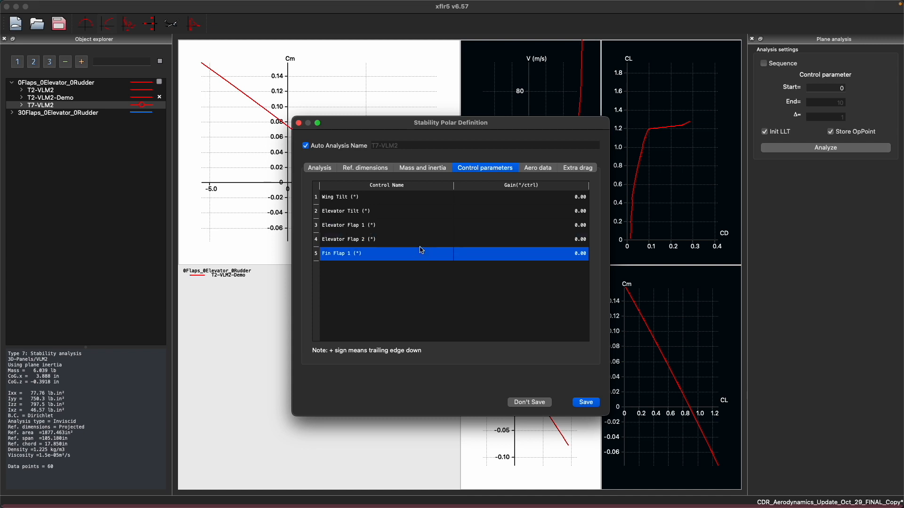
left_click(400, 203)
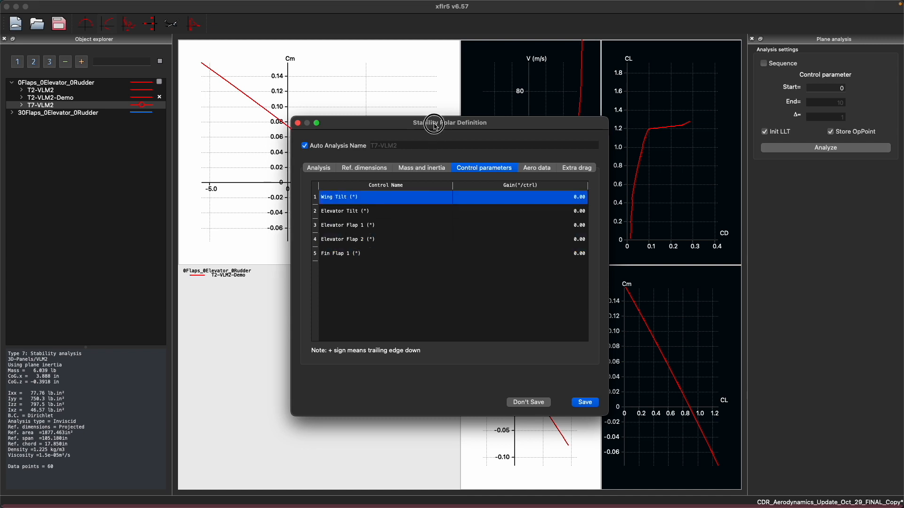
left_click_drag(438, 126, 374, 139)
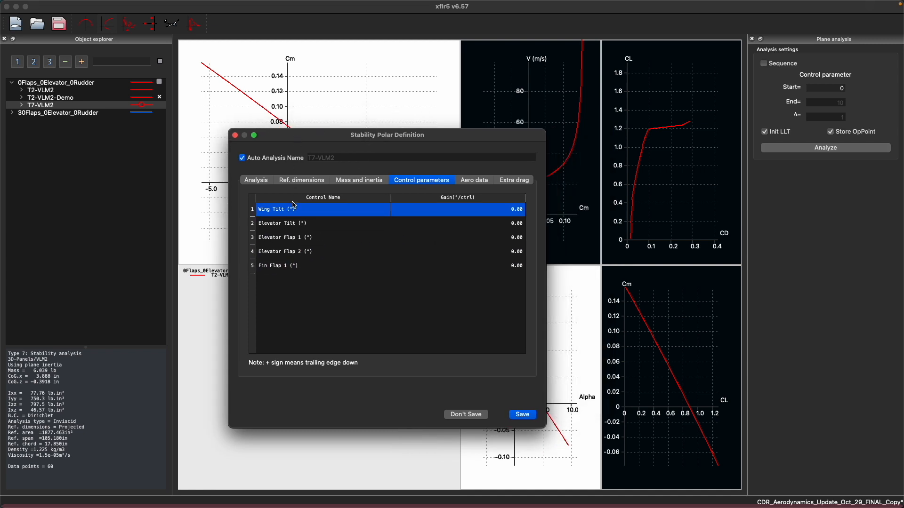
left_click(321, 223)
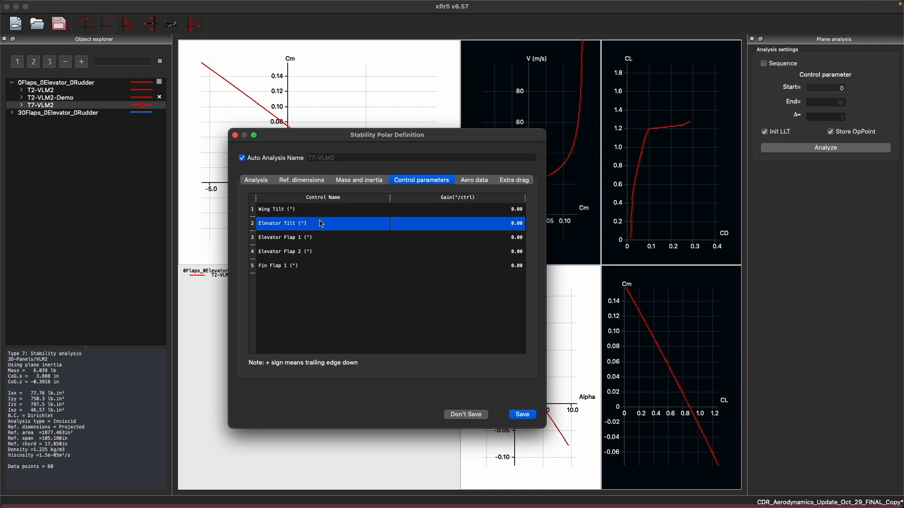
left_click(320, 238)
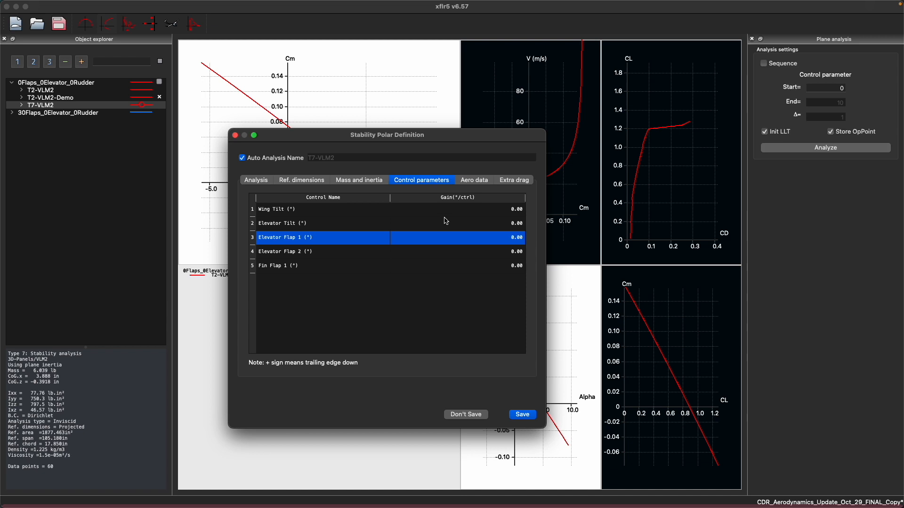
double_click(473, 208)
double_click(474, 224)
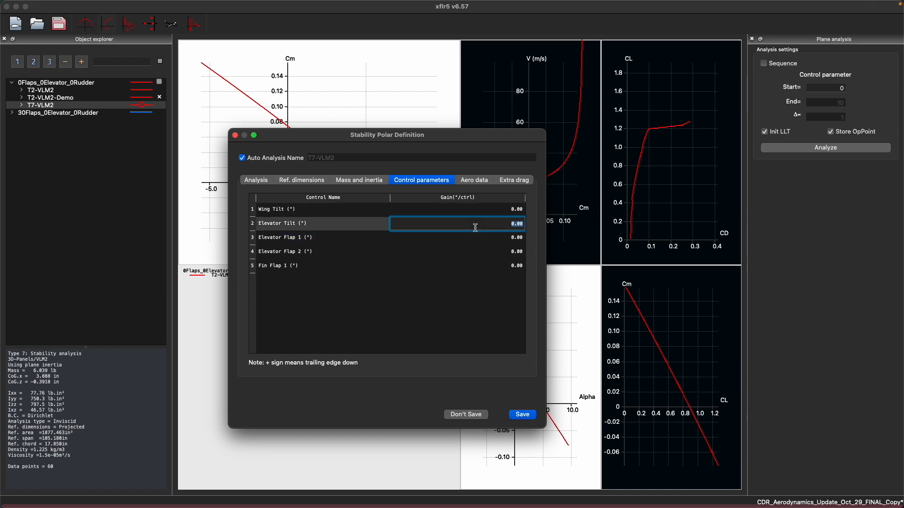
Check the air data and extra drag settings, and save the stability polar as T7-VLM2-Demo.
left_click(475, 182)
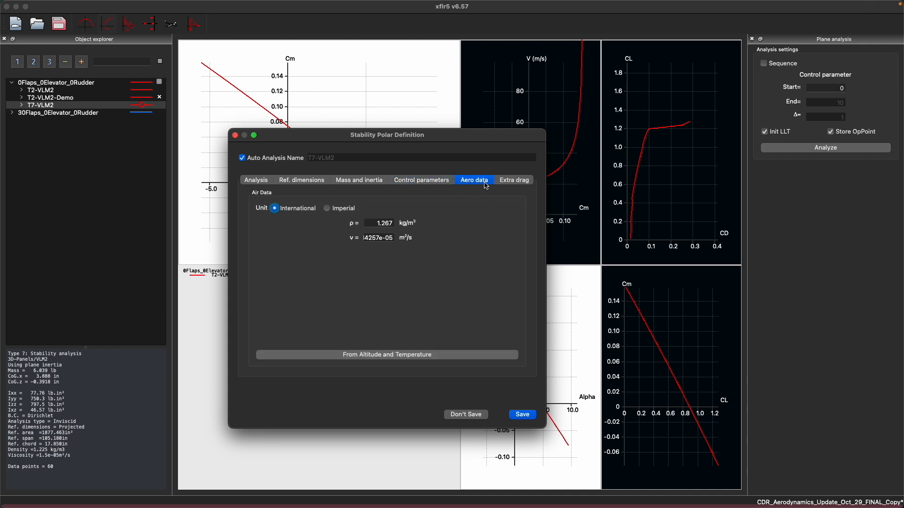
left_click(503, 183)
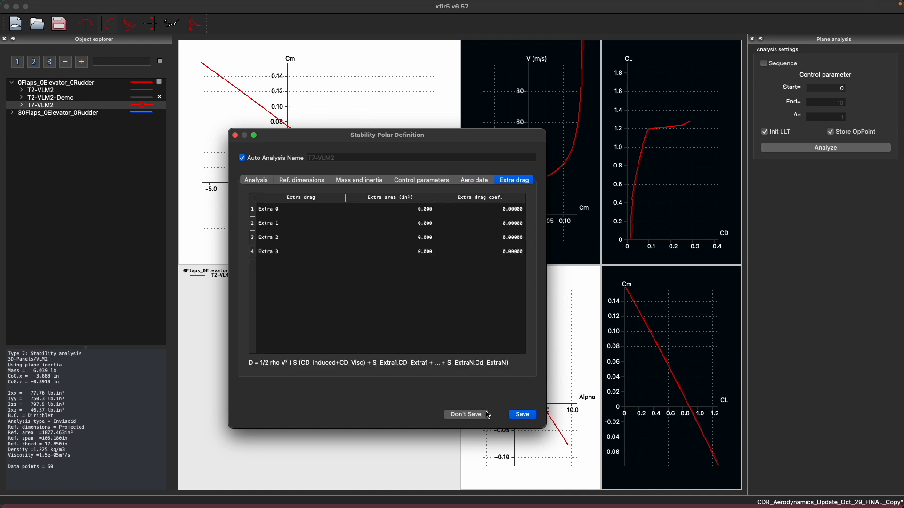
left_click(520, 414)
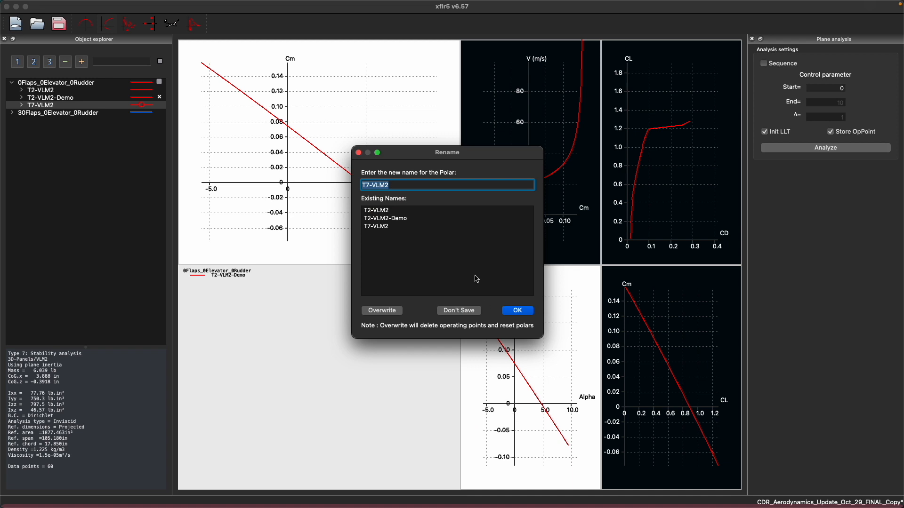
left_click(402, 186)
key("Return")
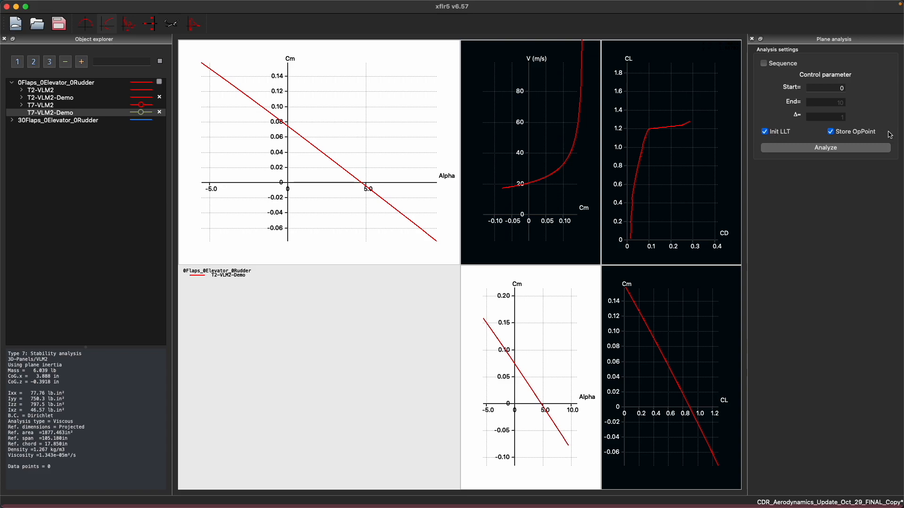
Run the T7-VLM2-Demo analysis at control parameter 0 and inspect its operating point on the Cm versus Alpha graph.
left_click(825, 148)
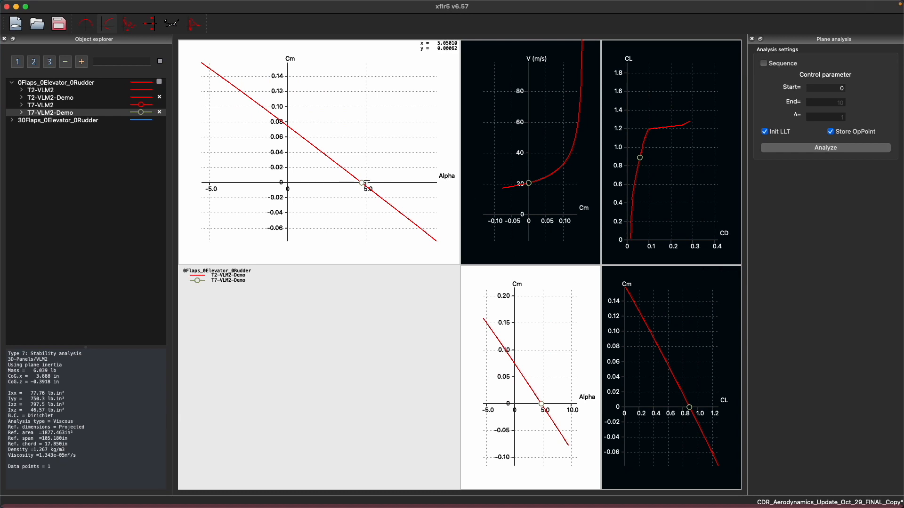
scroll(367, 176, "up", 2)
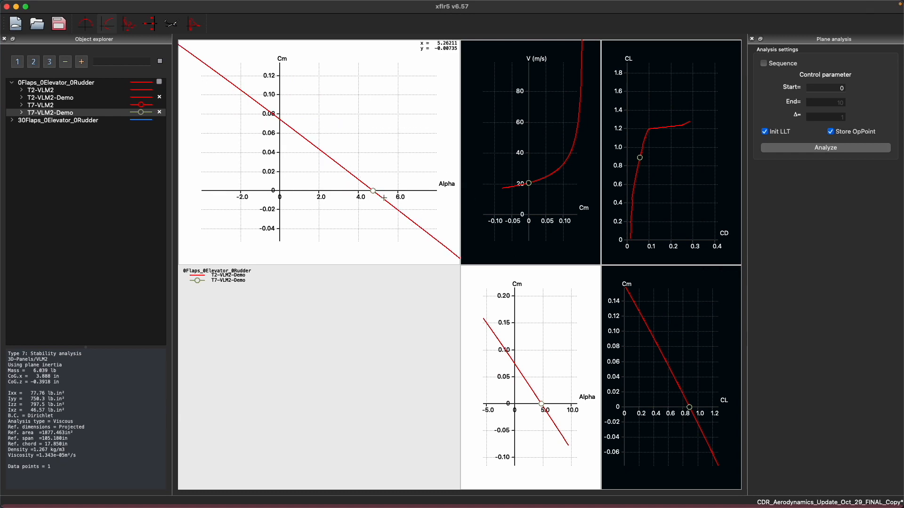
scroll(358, 198, "up", 5)
mouse_move(346, 193)
left_mouse_down()
mouse_move(274, 129)
mouse_move(222, 41)
left_mouse_up()
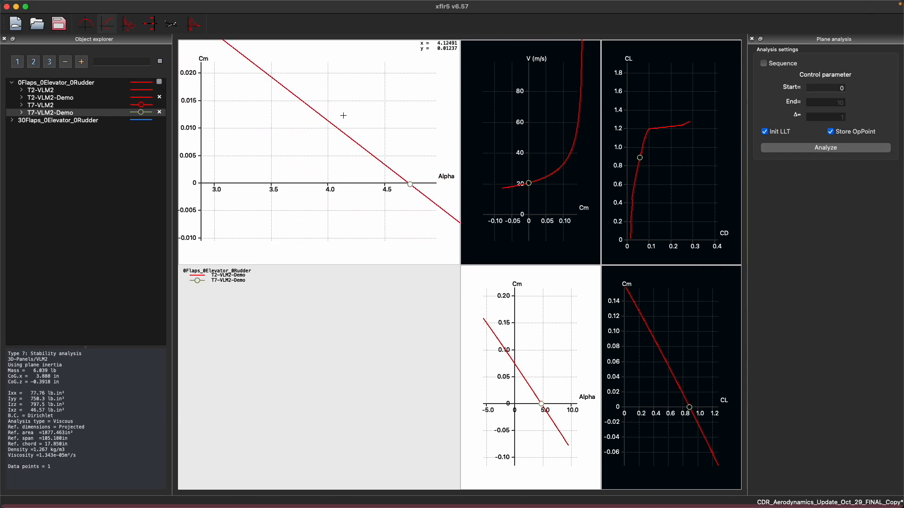
left_click_drag(348, 119, 204, 105)
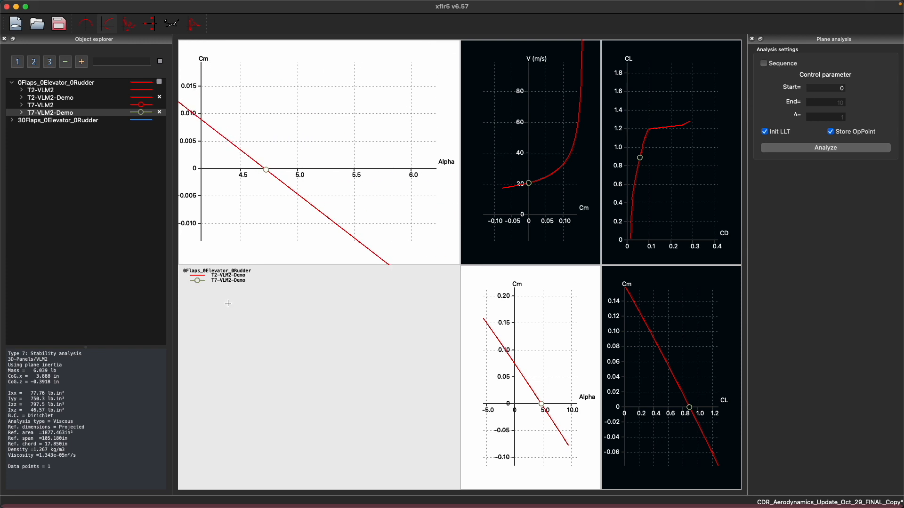
left_click_drag(259, 227, 277, 226)
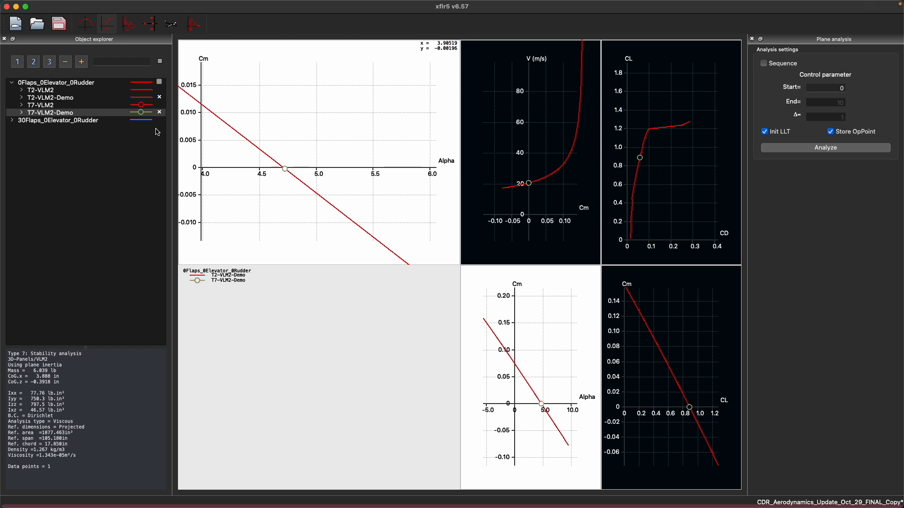
left_click_drag(288, 168, 329, 189)
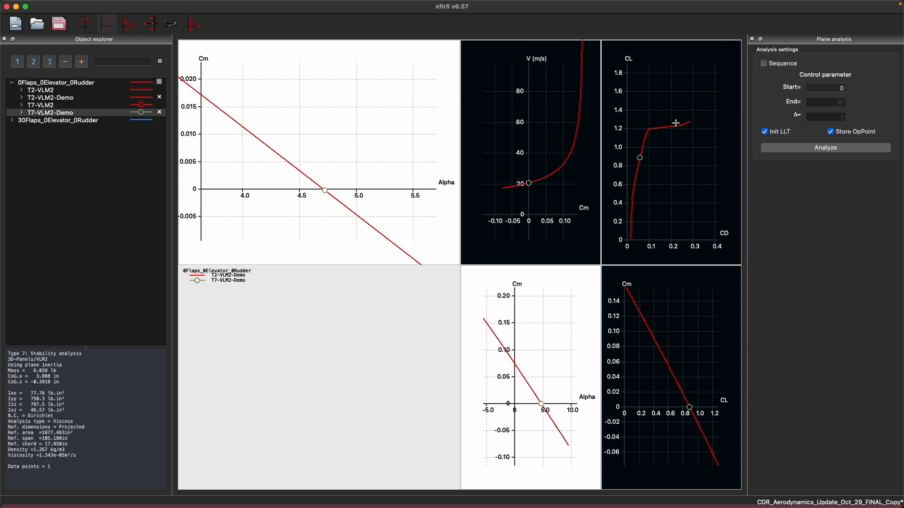
Show the plane in 3D and select the 0.000 operating point of T7-VLM2-Demo.
left_click(169, 26)
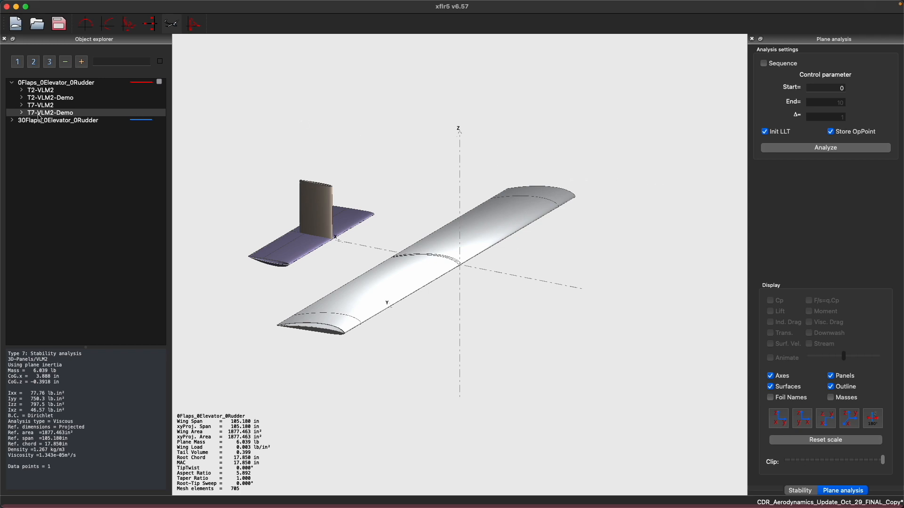
left_click(23, 113)
left_click(56, 122)
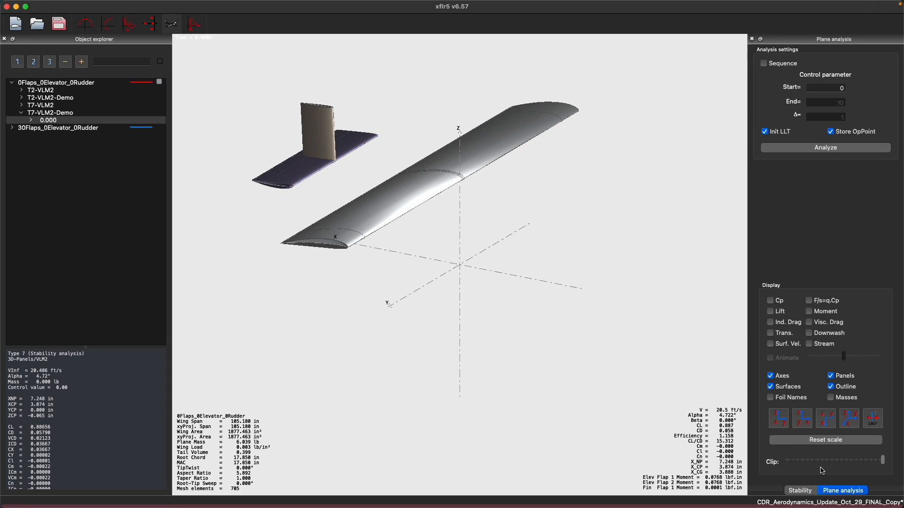
Show the stability mode settings and examine the non-dimensional stability derivatives of the selected operating point.
left_click(800, 491)
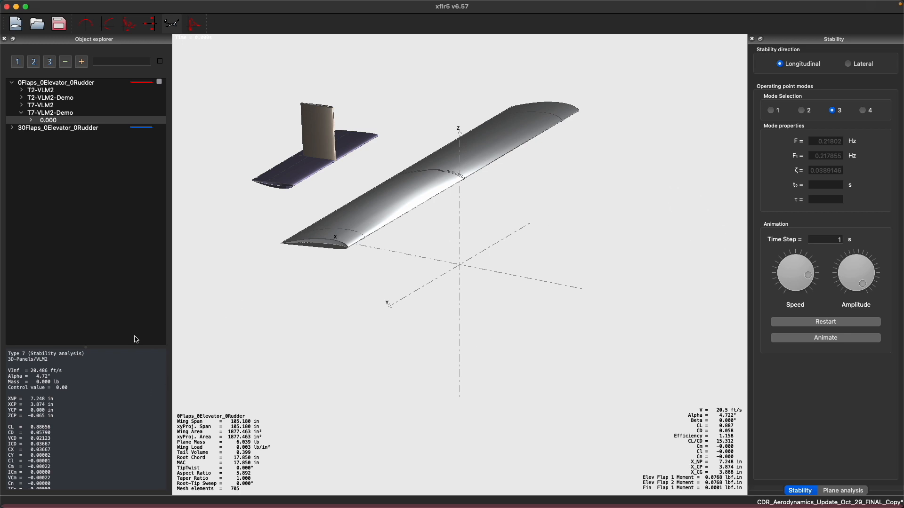
scroll(87, 436, "down", 2)
scroll(87, 433, "down", 5)
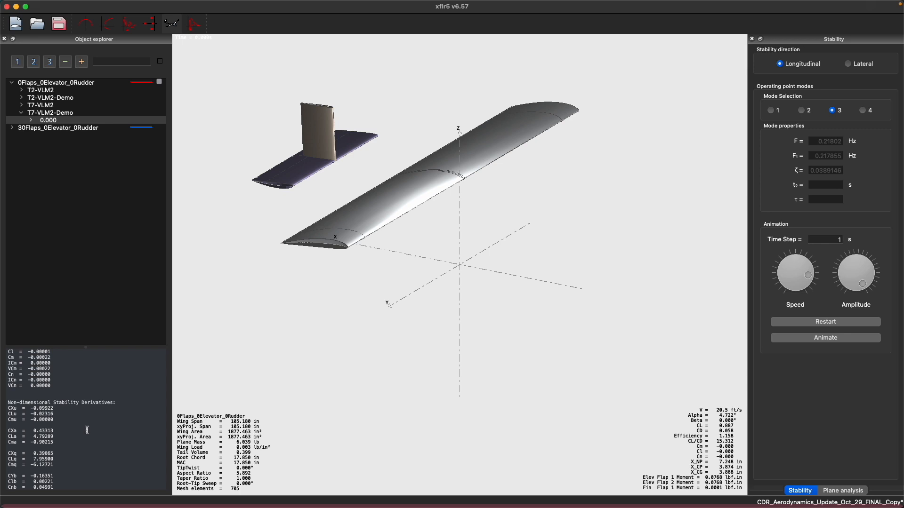
scroll(87, 430, "up", 1)
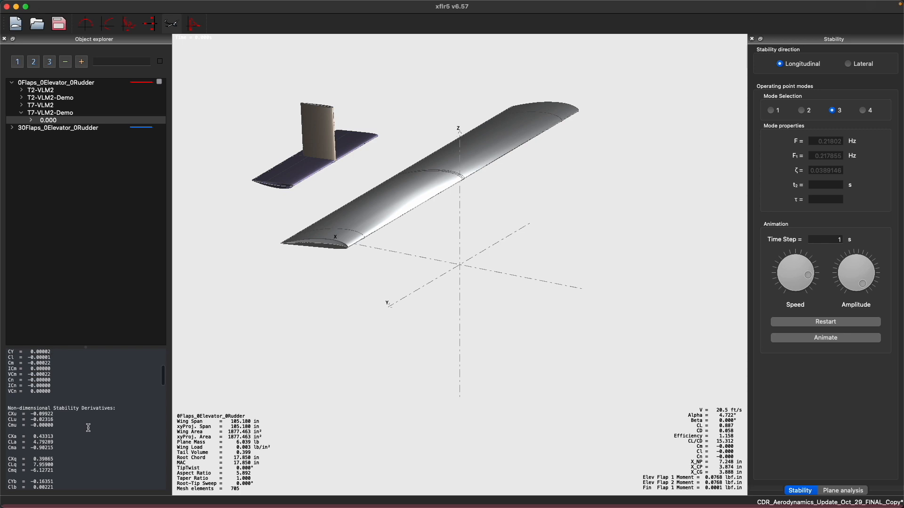
Compare the T7-VLM2-Demo polar properties with the data of its 0.000 operating point, reading through to the eigenvalues.
left_click(51, 114)
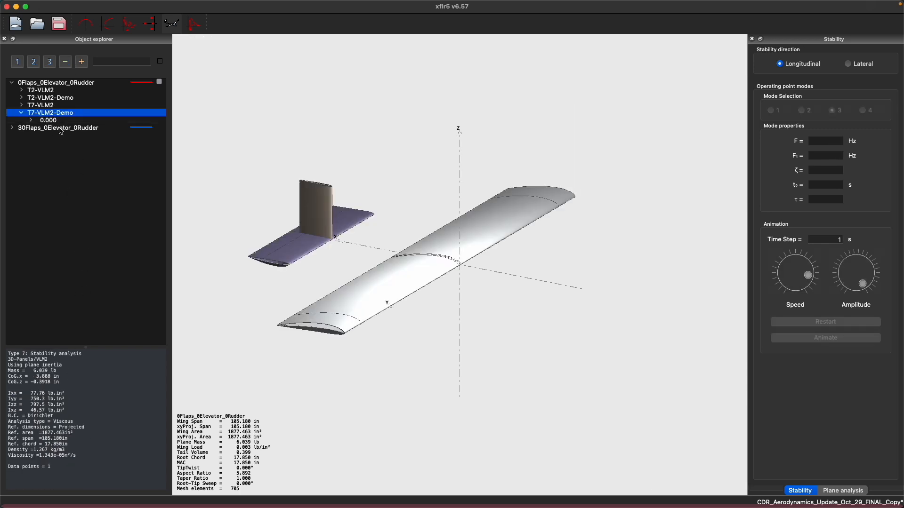
left_click(61, 121)
scroll(116, 399, "down", 3)
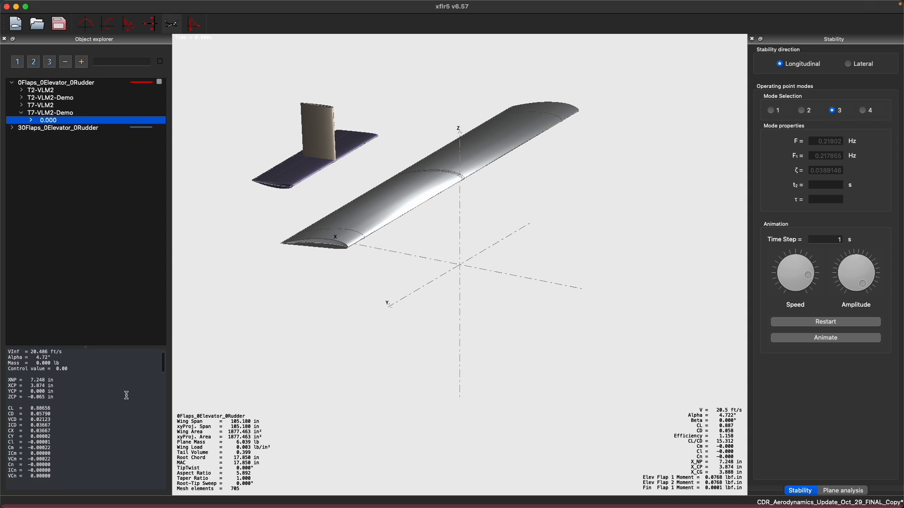
left_click(164, 366)
left_click_drag(165, 366, 134, 457)
Check the 0.000 operating point's mode list and its Phillips phugoid and Dutch-roll results, and save the project.
left_click(34, 122)
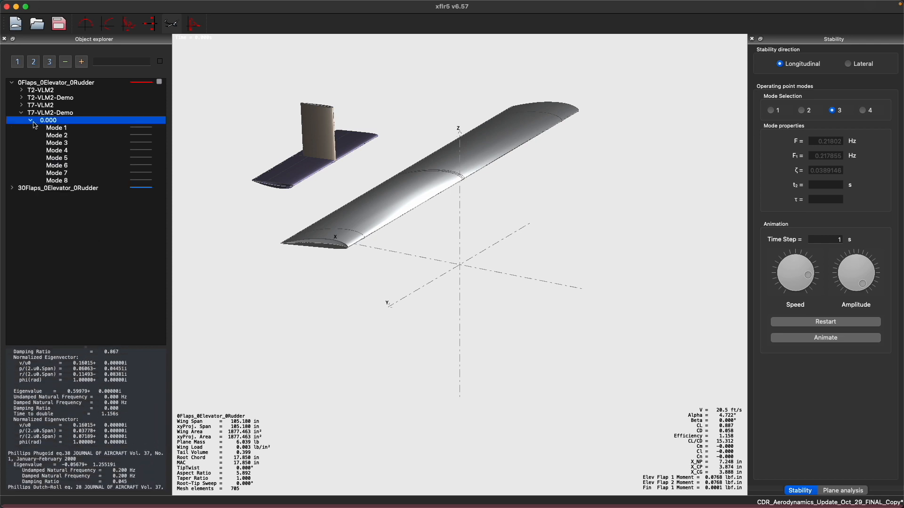
left_click(30, 121)
scroll(60, 399, "down", 1)
scroll(60, 399, "down", 2)
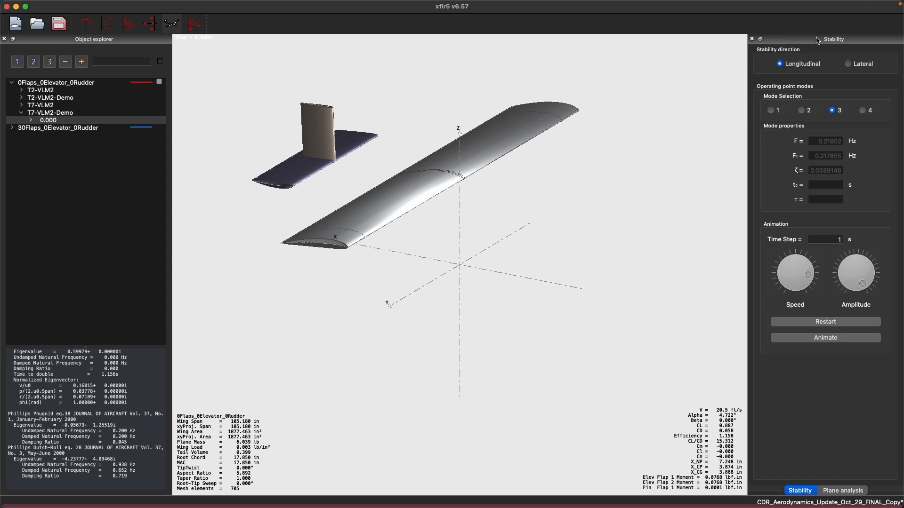
key("super+s")
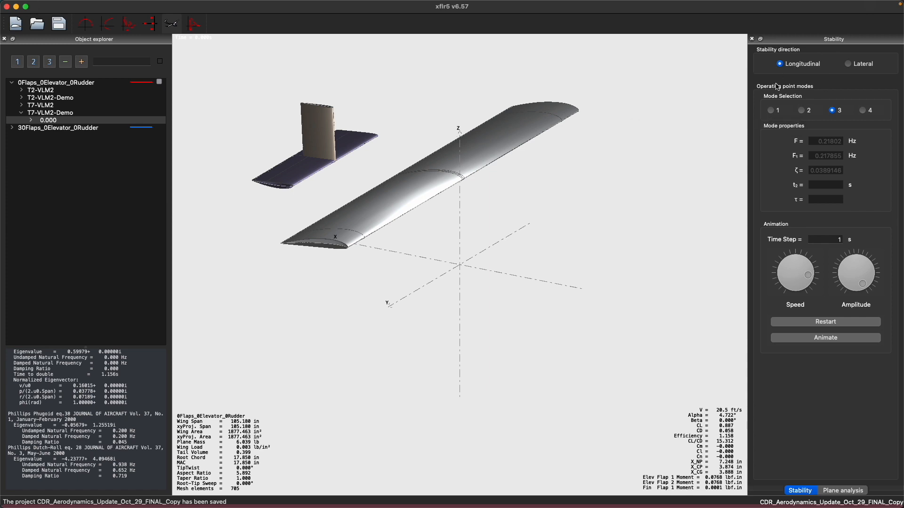
Animate longitudinal mode 1 with a 0.01 s time step and slightly reduced speed and amplitude.
left_click(772, 110)
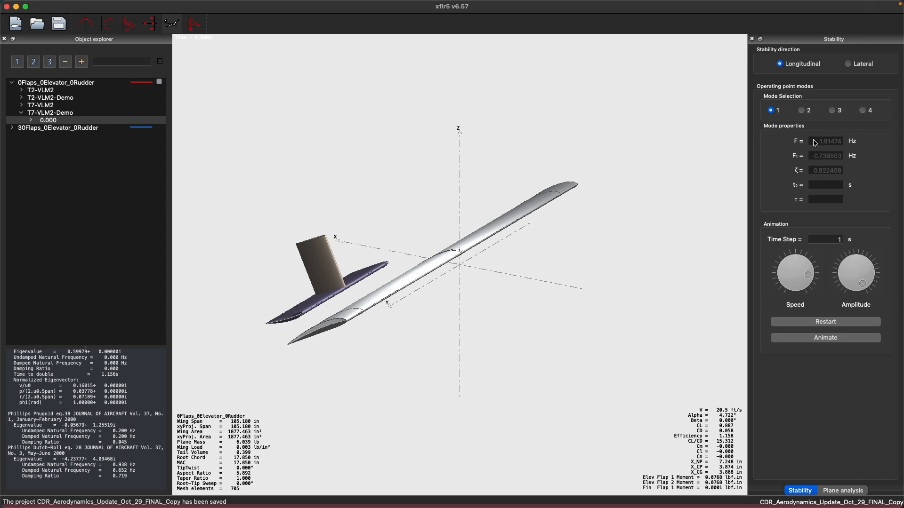
left_click(838, 240)
mouse_move(808, 281)
left_mouse_down()
mouse_move(808, 263)
mouse_move(785, 245)
mouse_move(814, 269)
left_mouse_up()
mouse_move(865, 285)
left_mouse_down()
mouse_move(870, 279)
mouse_move(825, 235)
mouse_move(873, 259)
mouse_move(879, 284)
left_mouse_up()
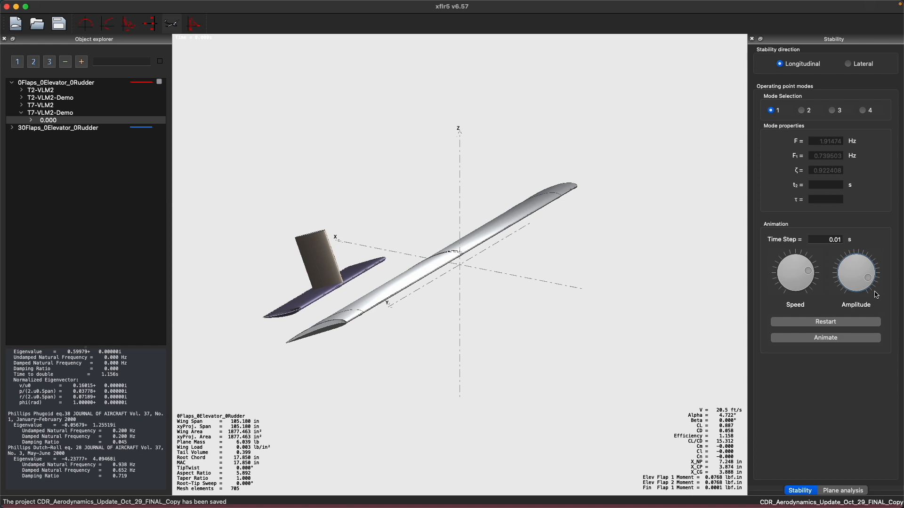
left_click(841, 339)
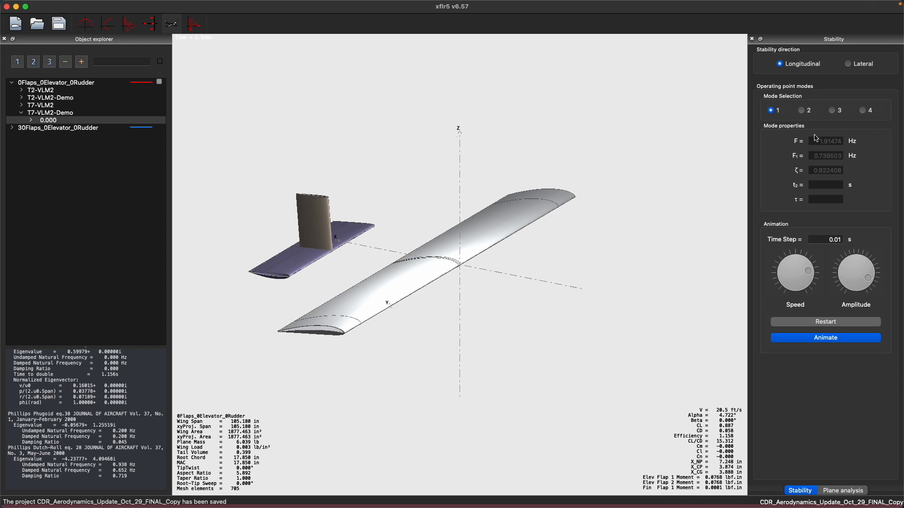
Switch the animation to longitudinal mode 3, set the time step to 1 s, adjust the amplitude and restart it.
left_click(833, 111)
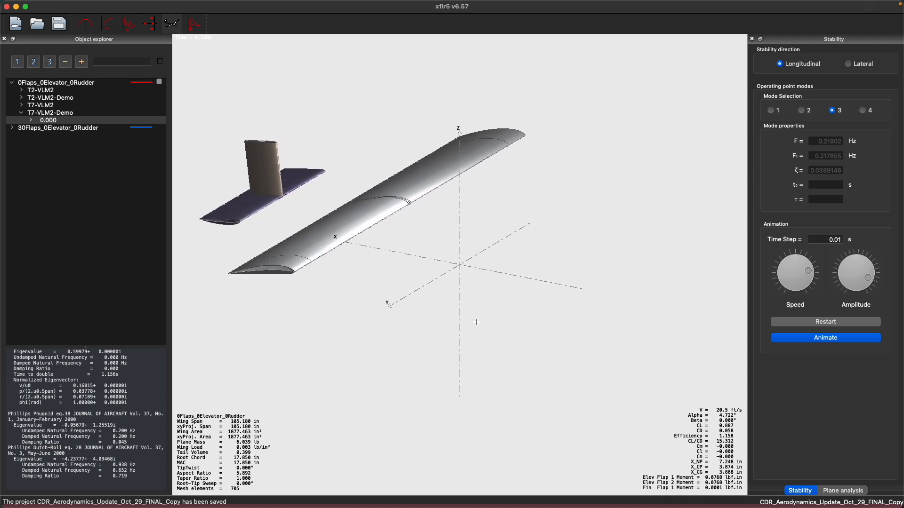
left_click(841, 240)
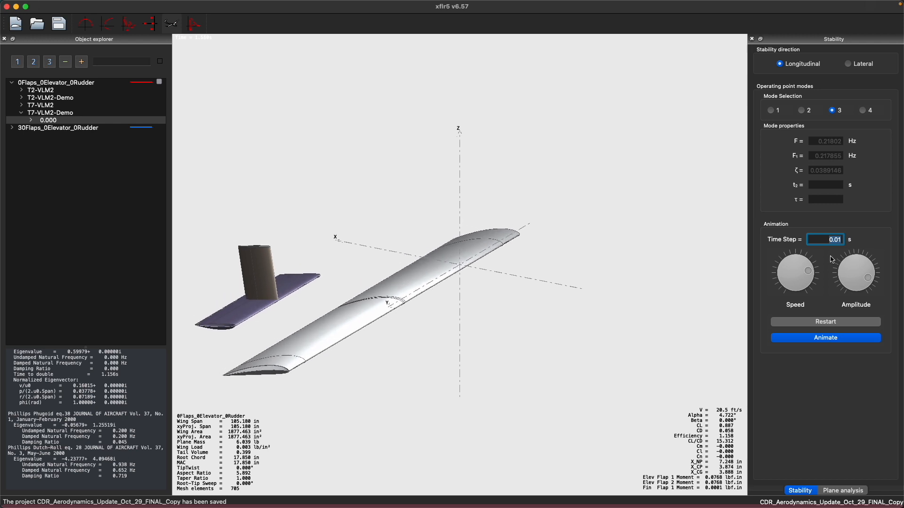
type("1")
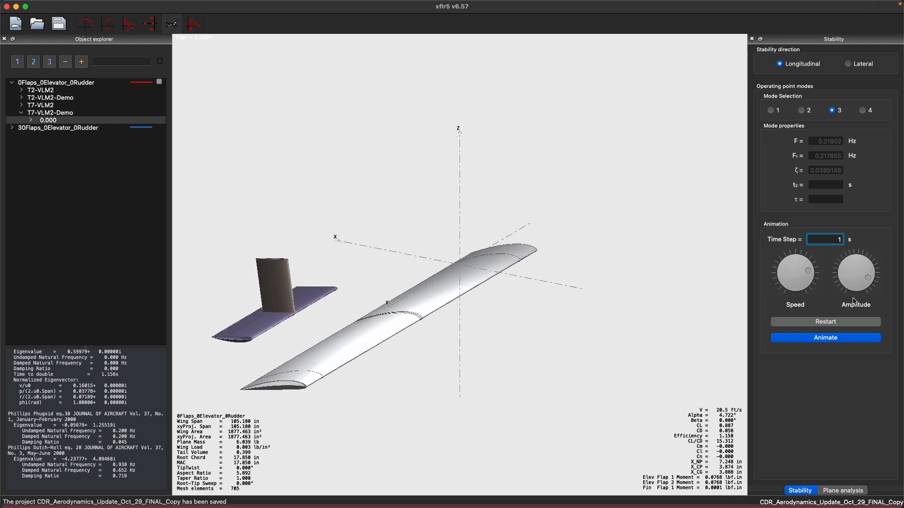
left_click(870, 281)
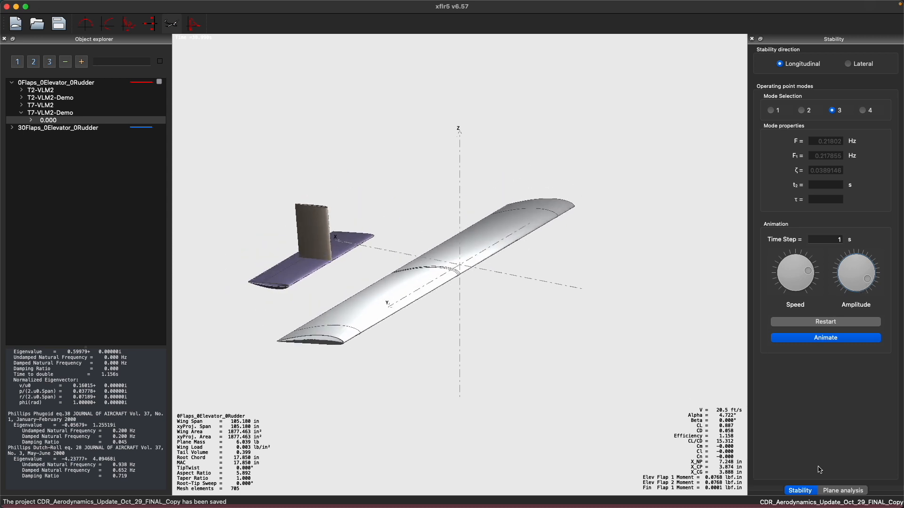
left_click(837, 324)
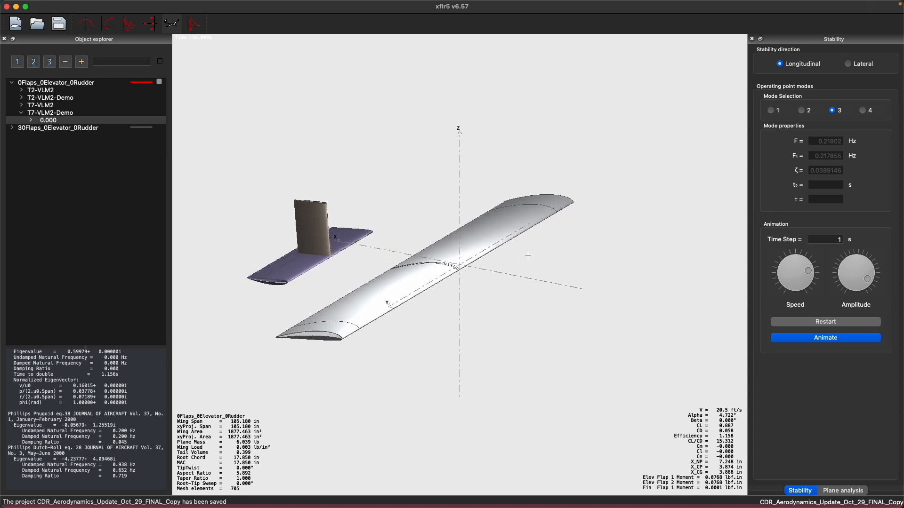
Show the plane from the side along the Y axis, replay the longitudinal mode 3 animation and stop it.
left_click(830, 491)
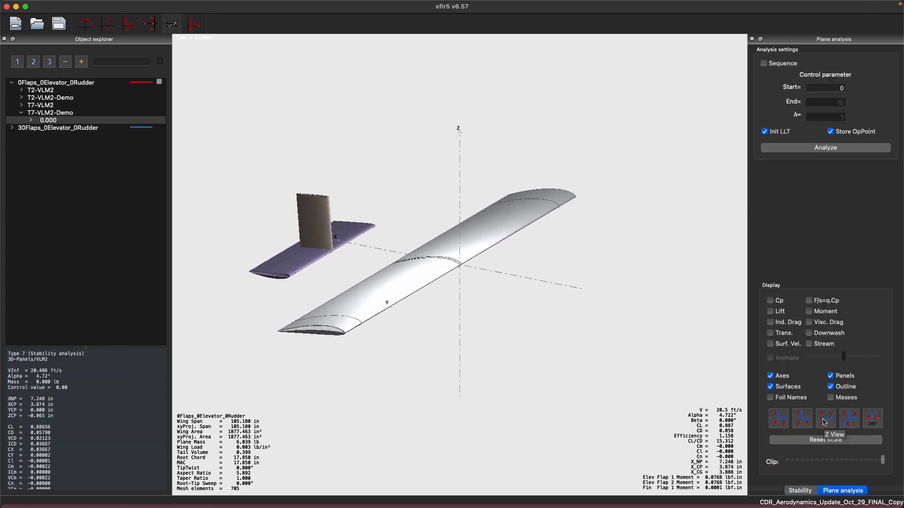
left_click(824, 422)
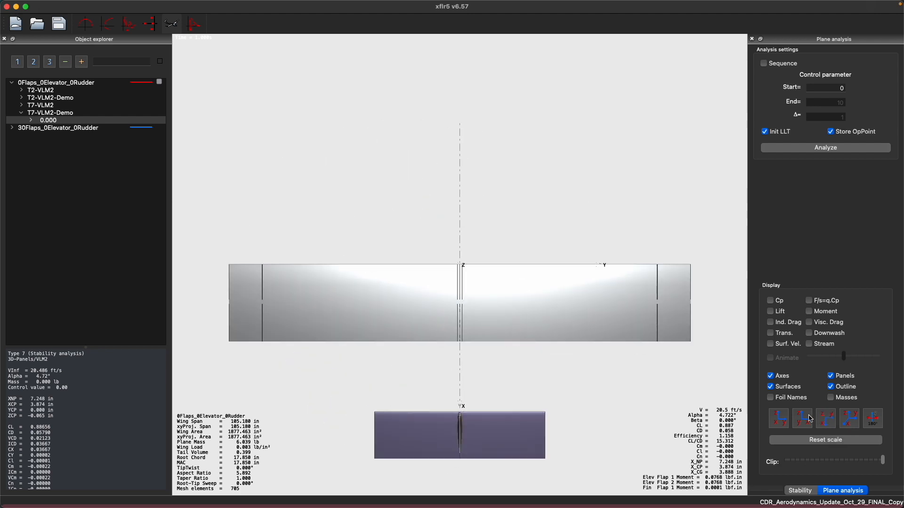
left_click(808, 418)
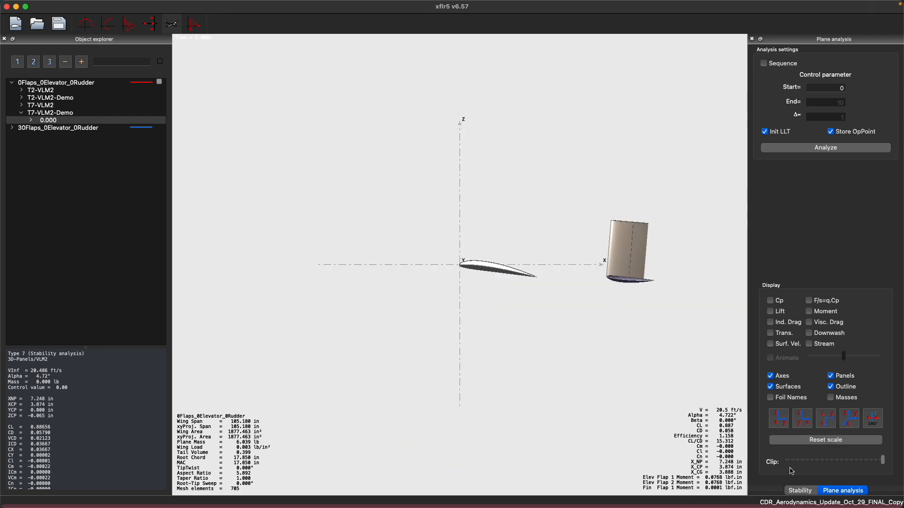
left_click(795, 491)
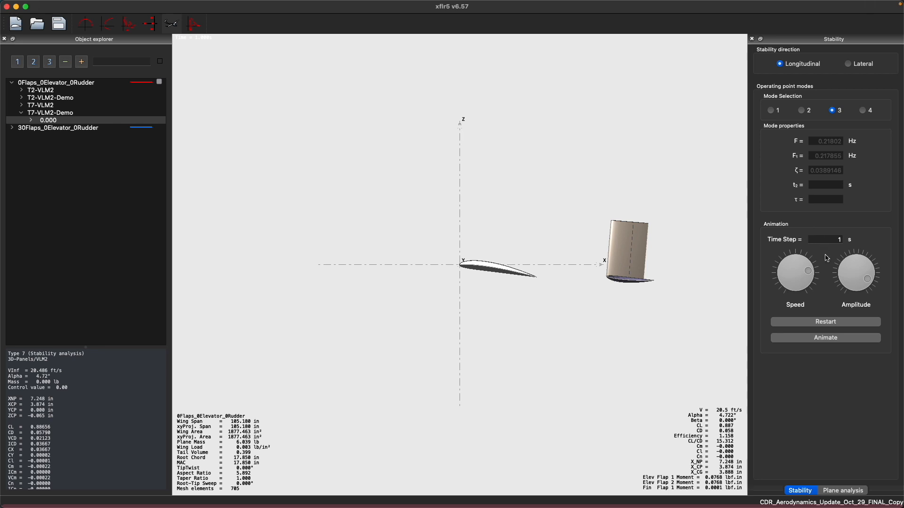
left_click(828, 327)
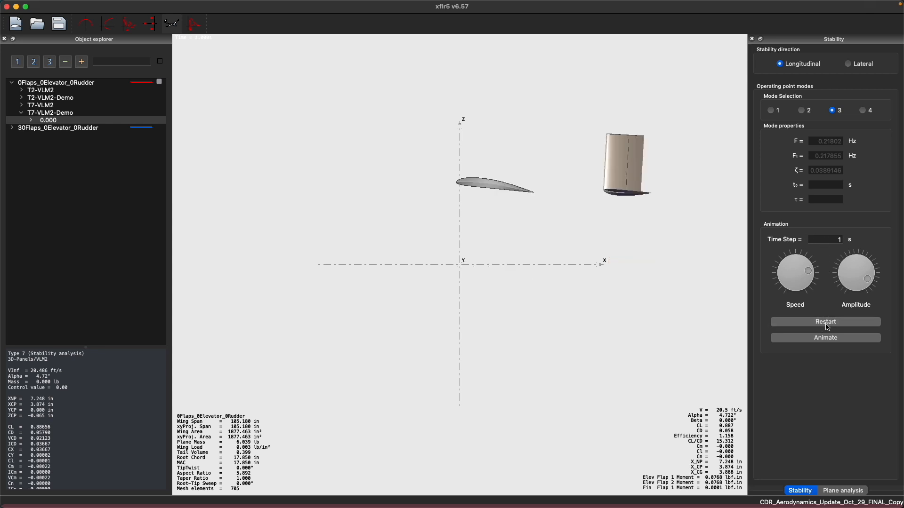
left_click(830, 338)
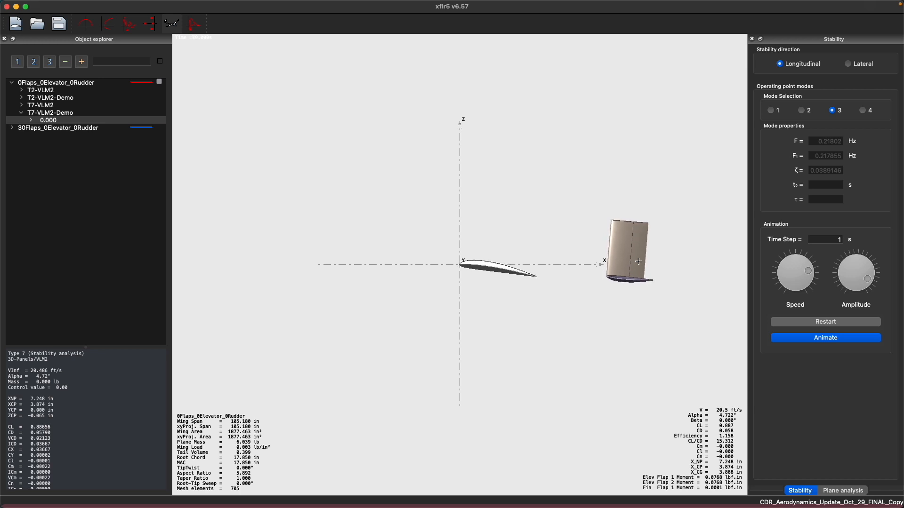
key("Escape")
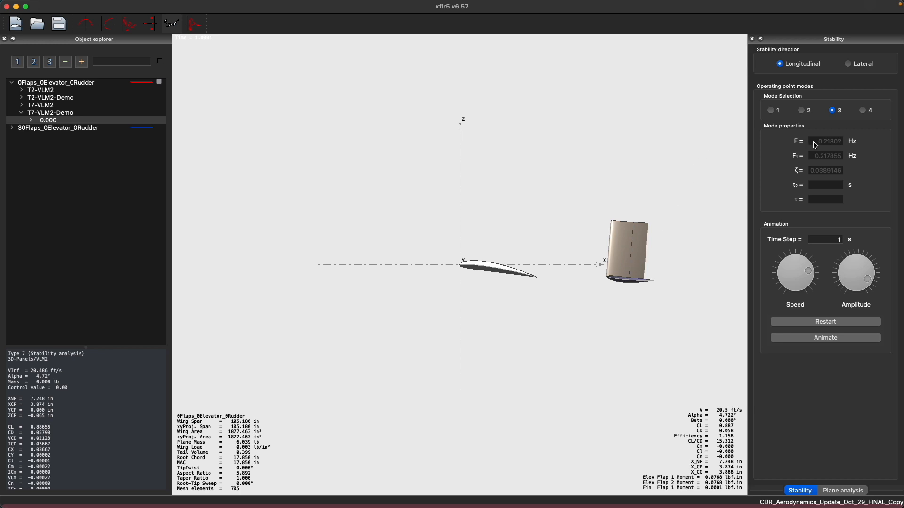
Select longitudinal mode 4, play its animation in the side view and stop it.
left_click(864, 110)
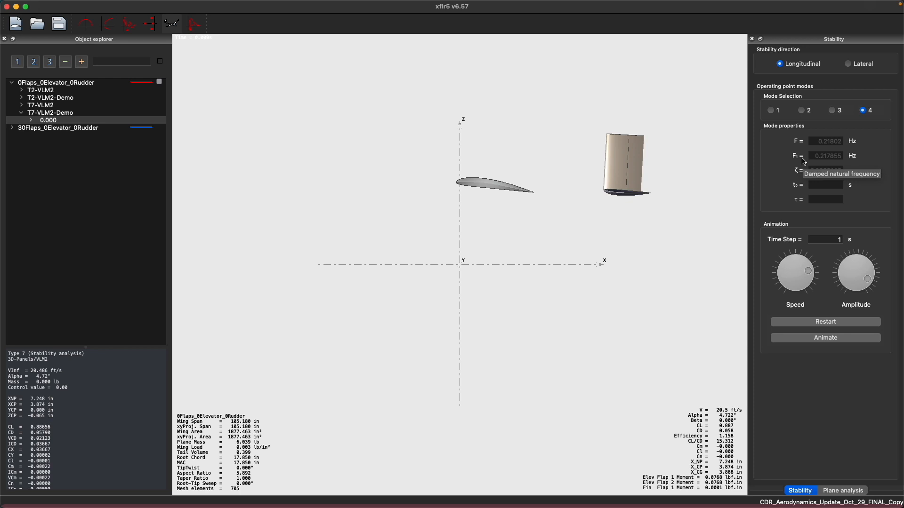
left_click(836, 340)
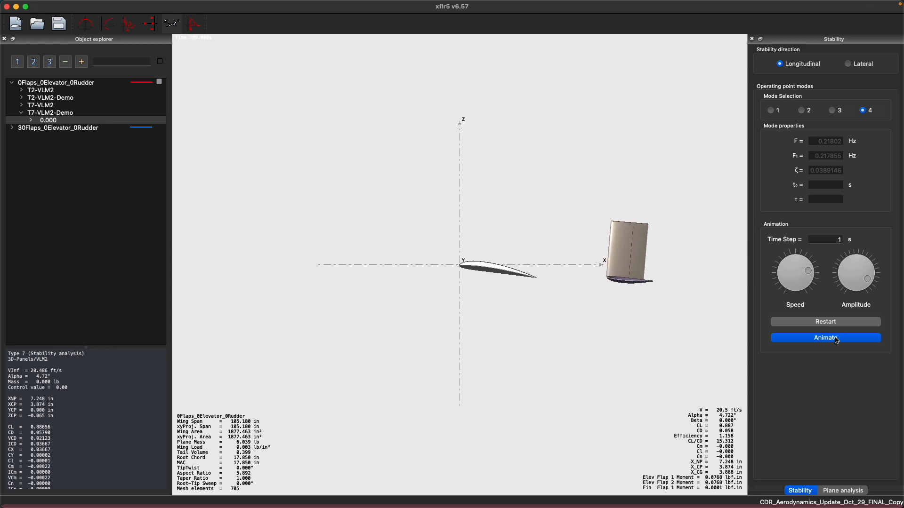
left_click(836, 340)
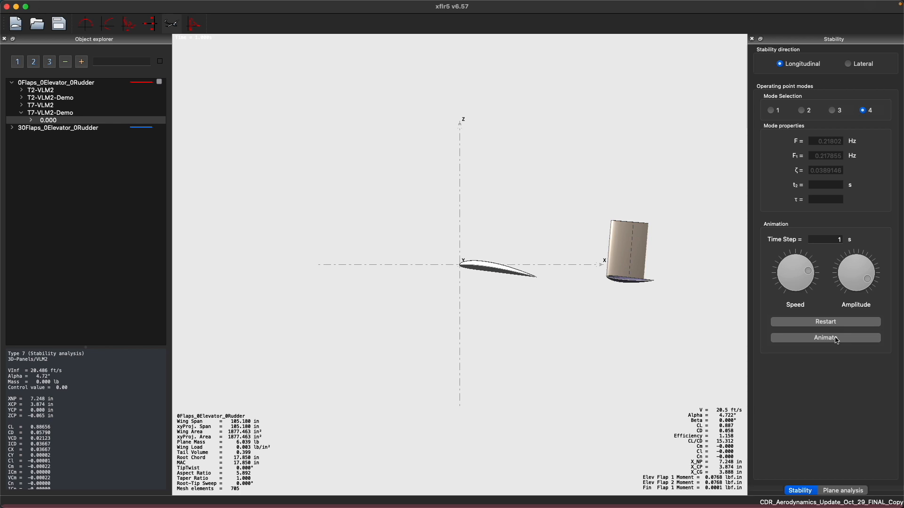
Select lateral mode 1 and show the plane in the isometric view, returning to the stability settings.
left_click(852, 65)
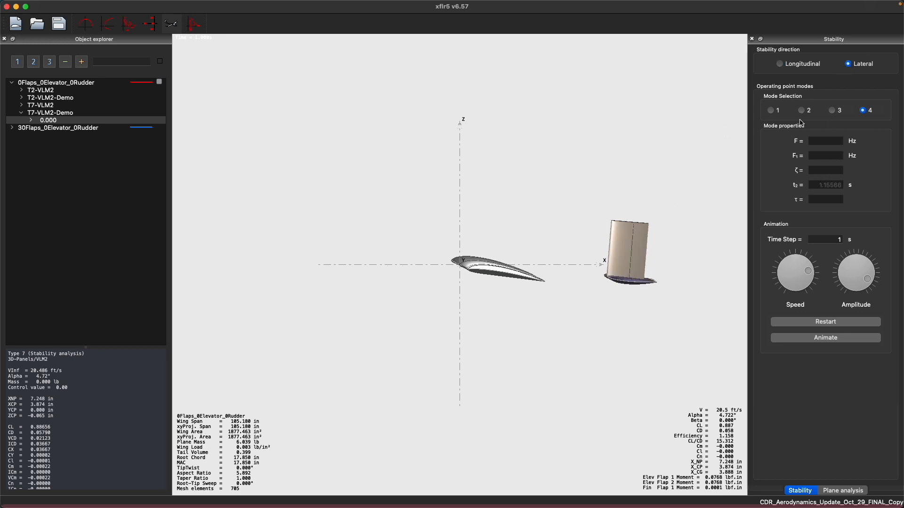
left_click(773, 111)
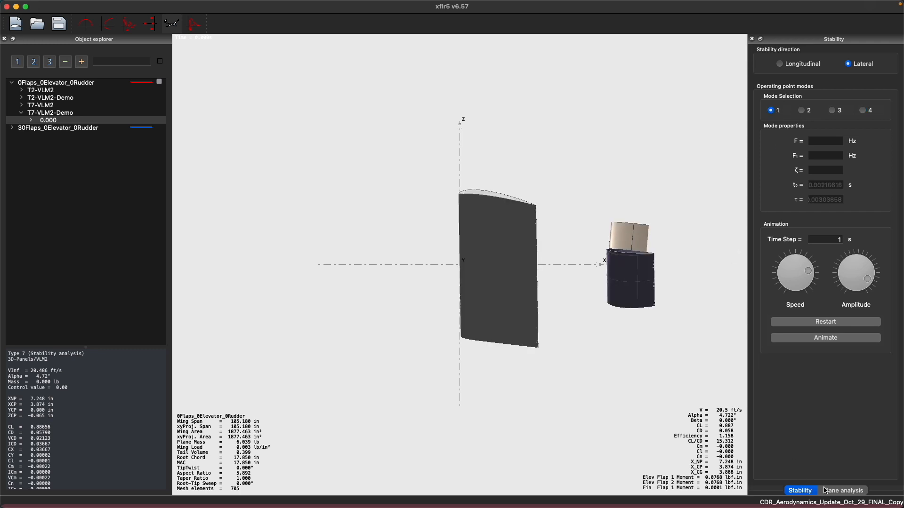
left_click(843, 490)
left_click(844, 420)
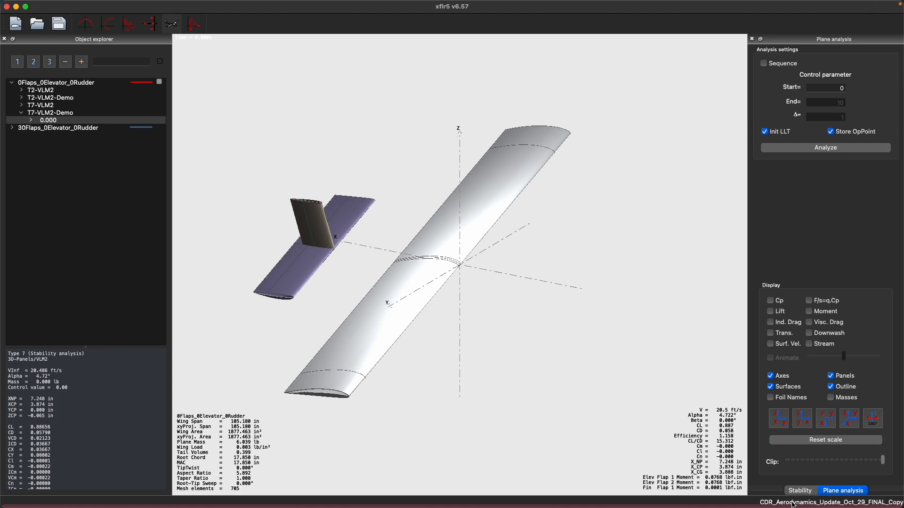
left_click(800, 491)
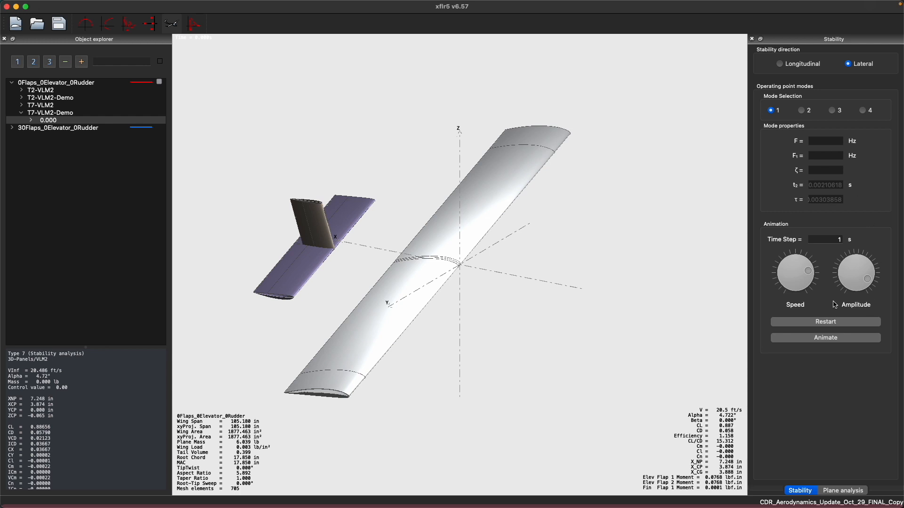
Try animating lateral mode 1 with a 1 s time step and a slightly adjusted amplitude.
left_click_drag(869, 280, 869, 281)
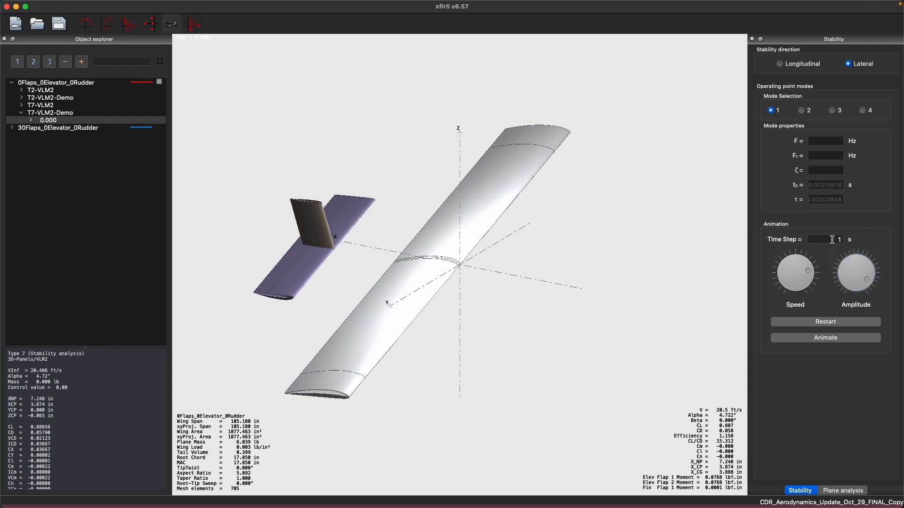
left_click_drag(832, 240, 846, 241)
type("5")
left_click(836, 339)
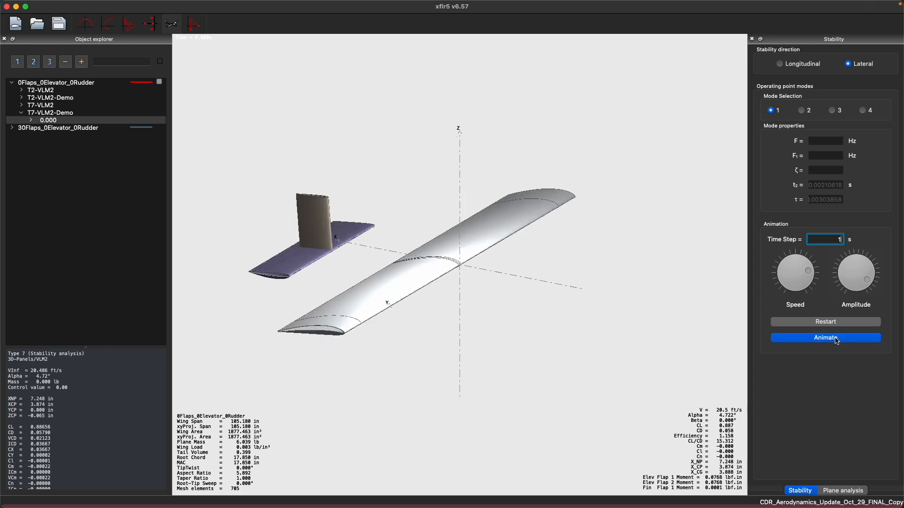
Set the time step to 0.05 s, slightly increase the amplitude and replay the lateral mode 1 animation.
left_click(847, 240)
type("1")
type("5")
left_click(869, 279)
left_click_drag(871, 280, 868, 285)
left_click(854, 339)
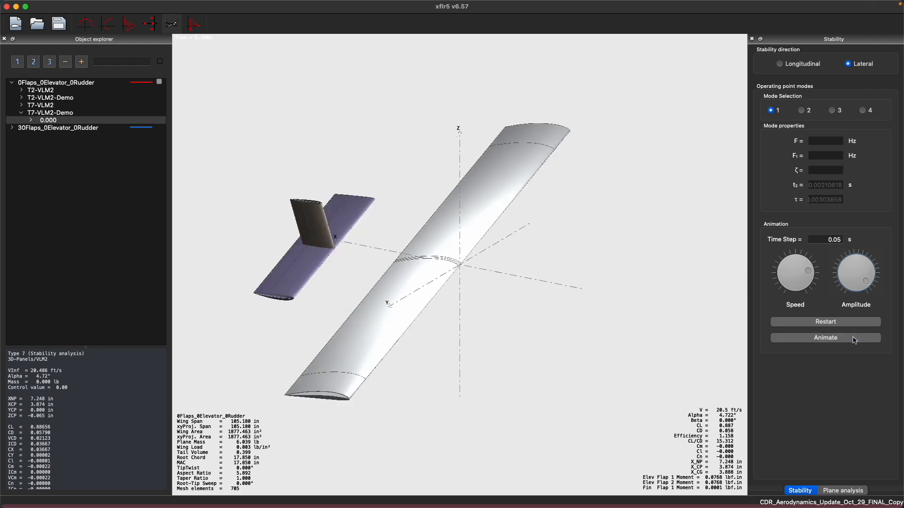
left_click(854, 339)
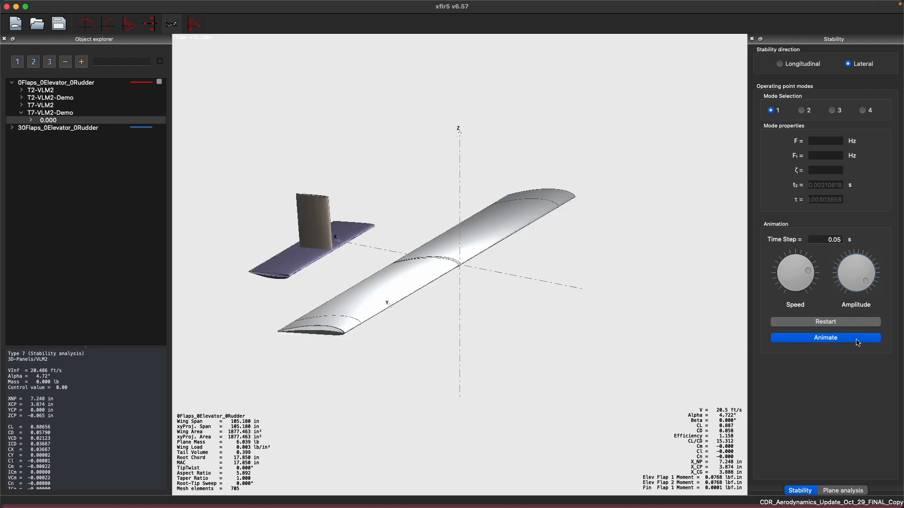
left_click(857, 328)
Animate lateral mode 2 from the start with a time step of 0.01 s.
left_click(835, 240)
left_click(803, 112)
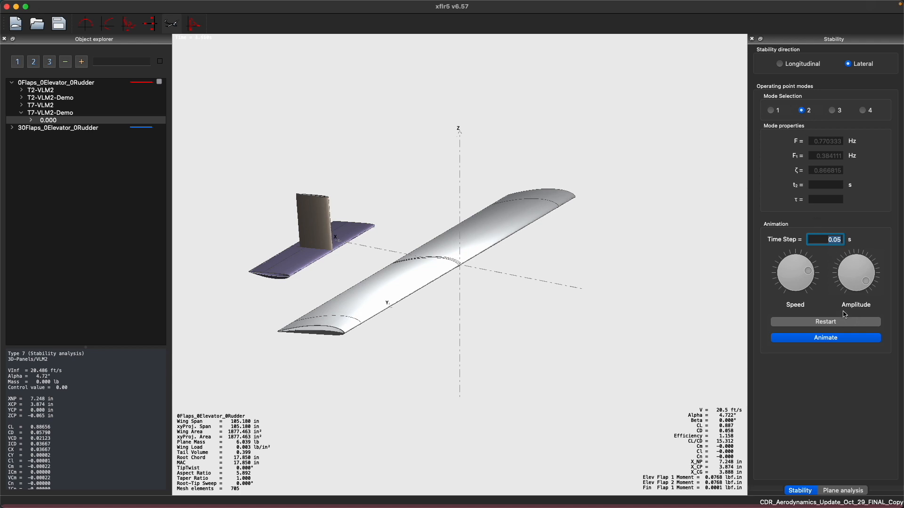
type("0.01")
left_click(824, 322)
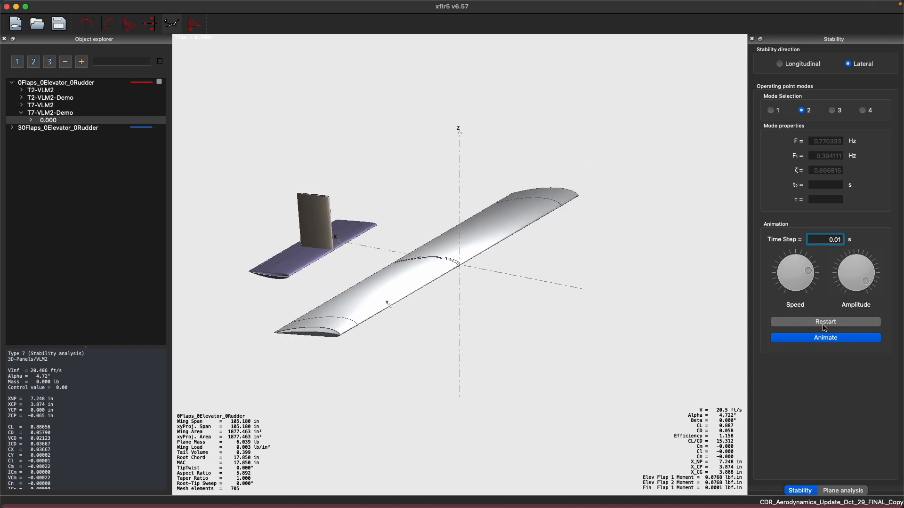
left_click(610, 276)
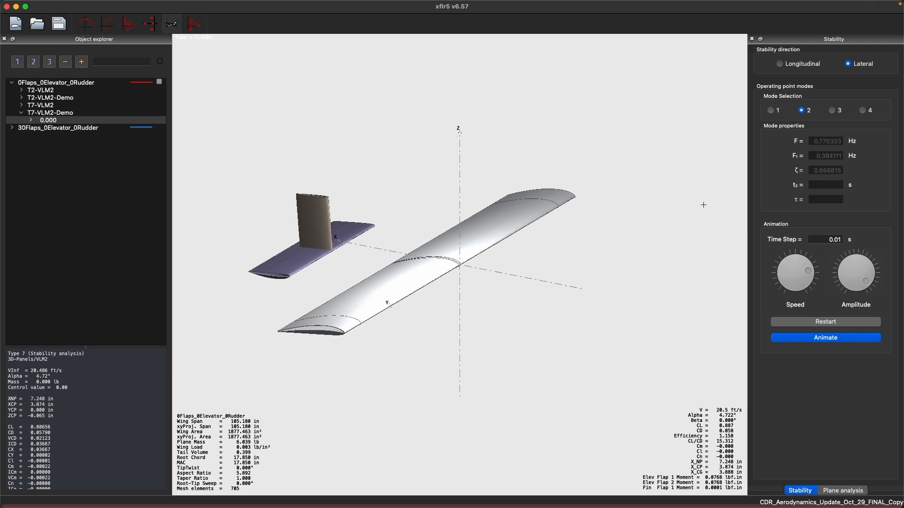
Play the animations of lateral modes 3 and 4, replay mode 4 with a 1 s time step, and stop the animation.
left_click(839, 111)
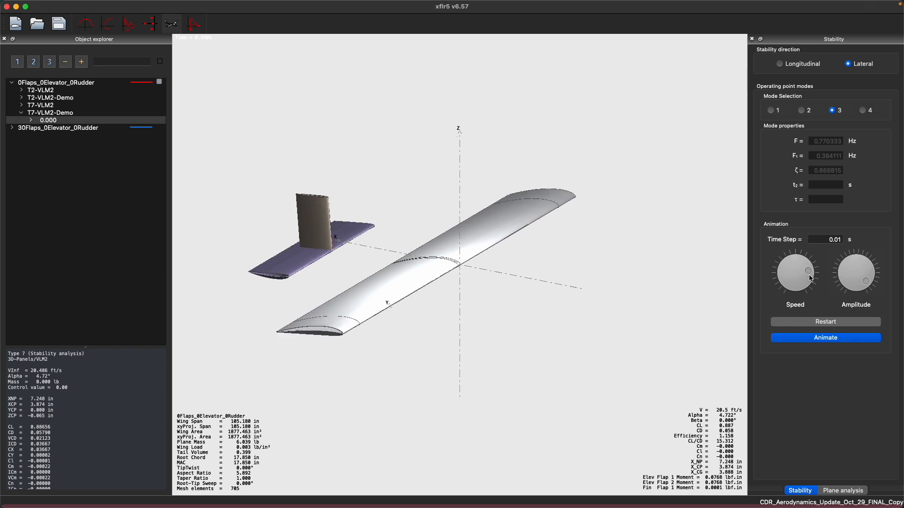
left_click(869, 112)
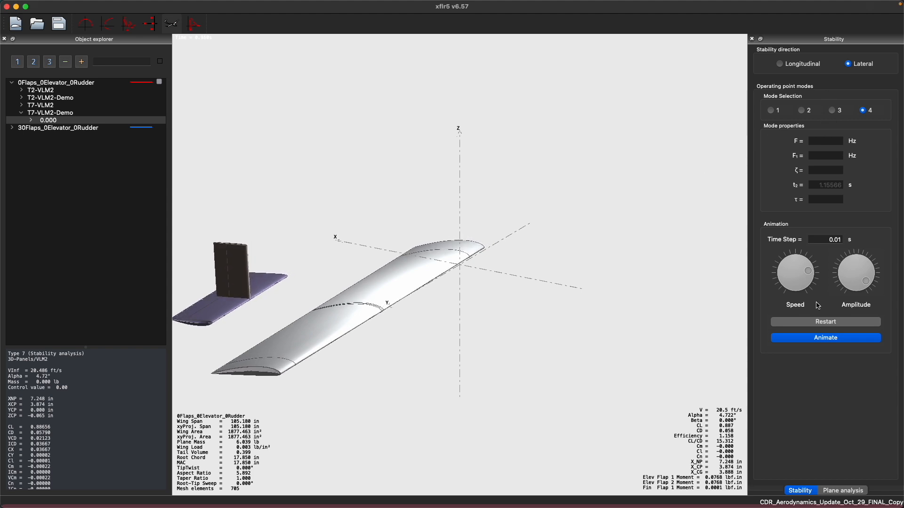
left_click(825, 240)
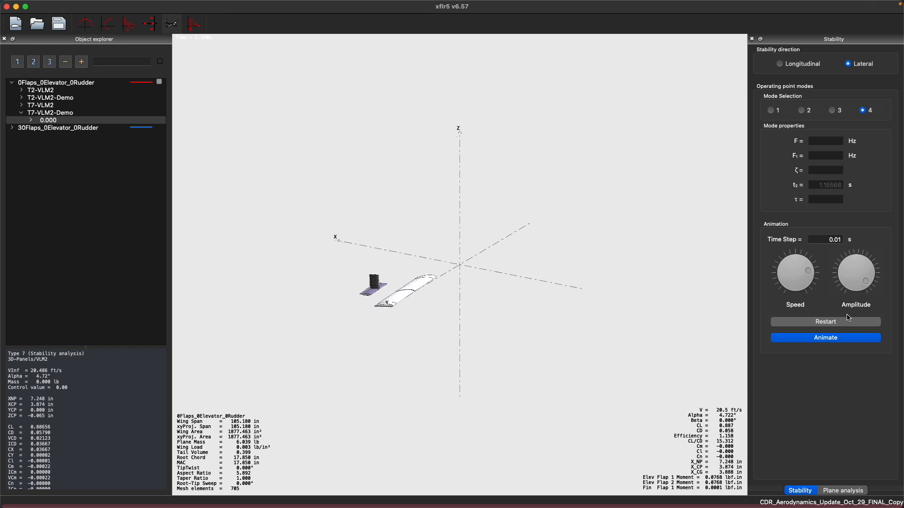
double_click(829, 241)
type("1")
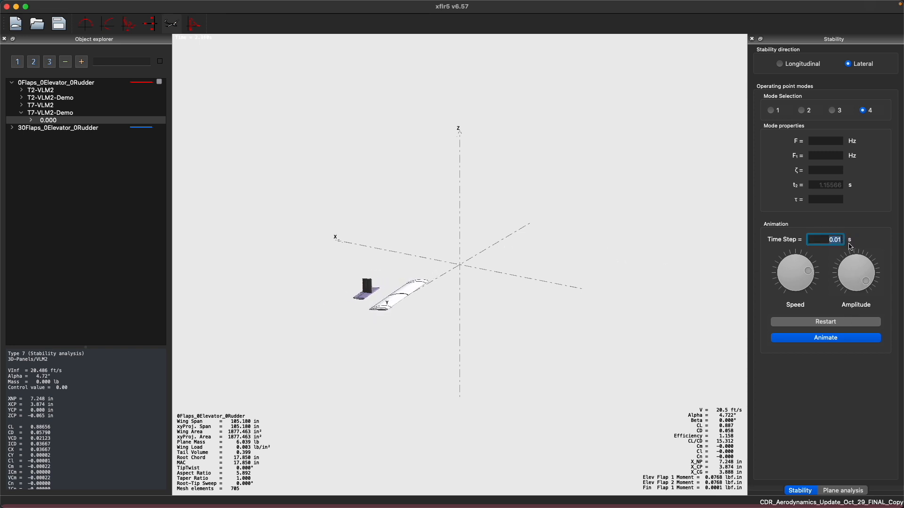
left_click(866, 281)
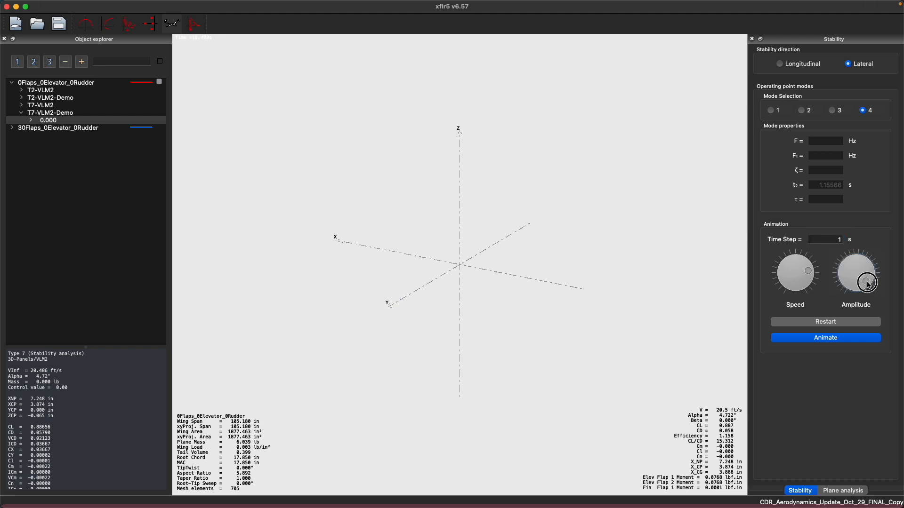
left_click(856, 324)
left_click(819, 342)
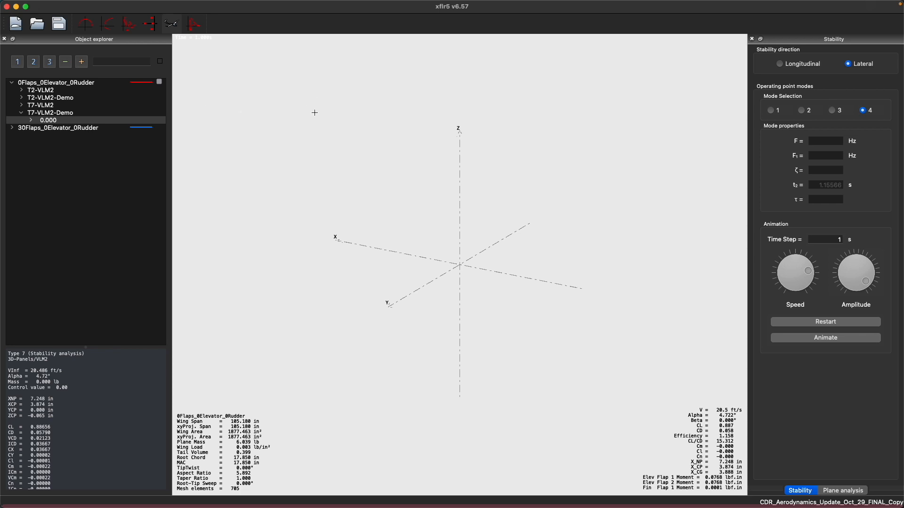
Show the lateral root locus plot and go through lateral modes 3, 2 and 1 to review their eigenvalues.
left_click(150, 24)
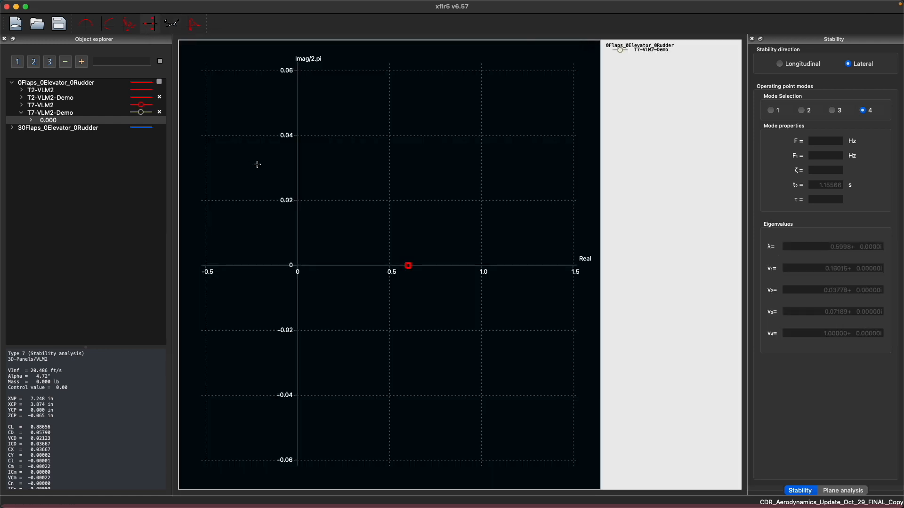
scroll(407, 265, "up", 10)
scroll(407, 264, "down", 10)
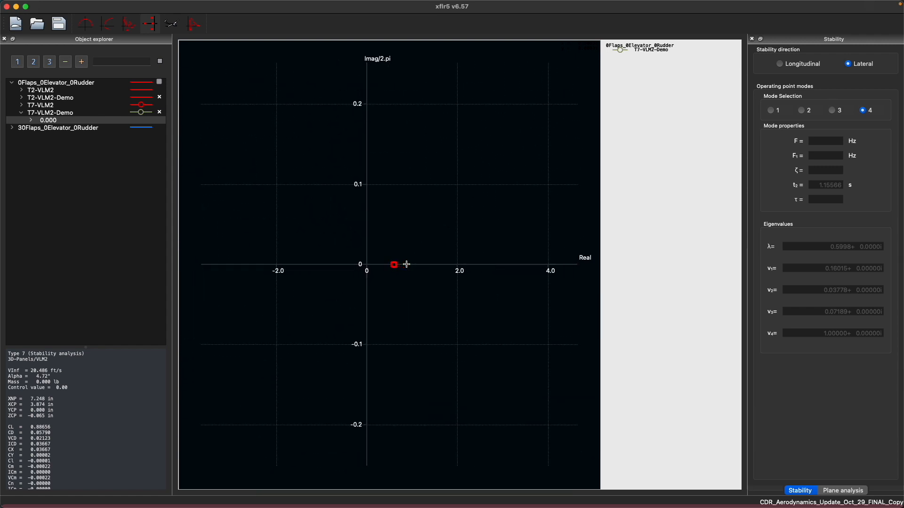
scroll(406, 265, "up", 2)
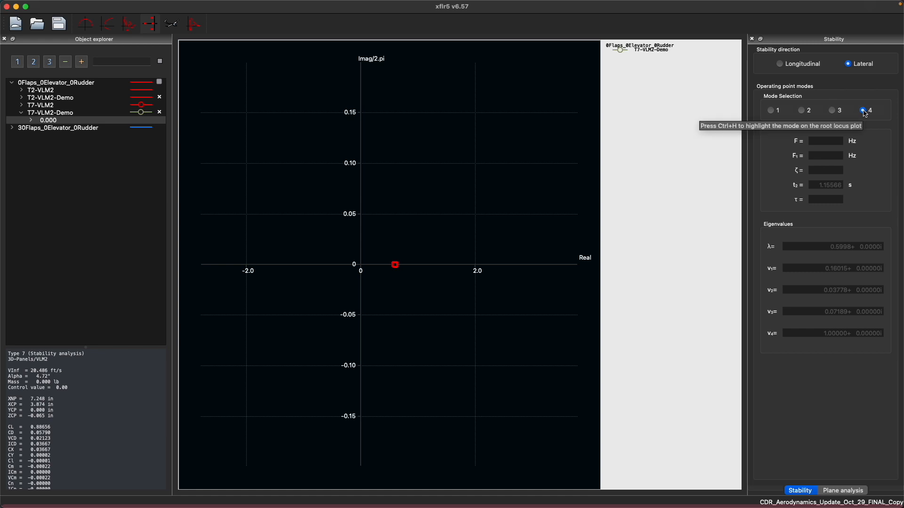
left_click(834, 112)
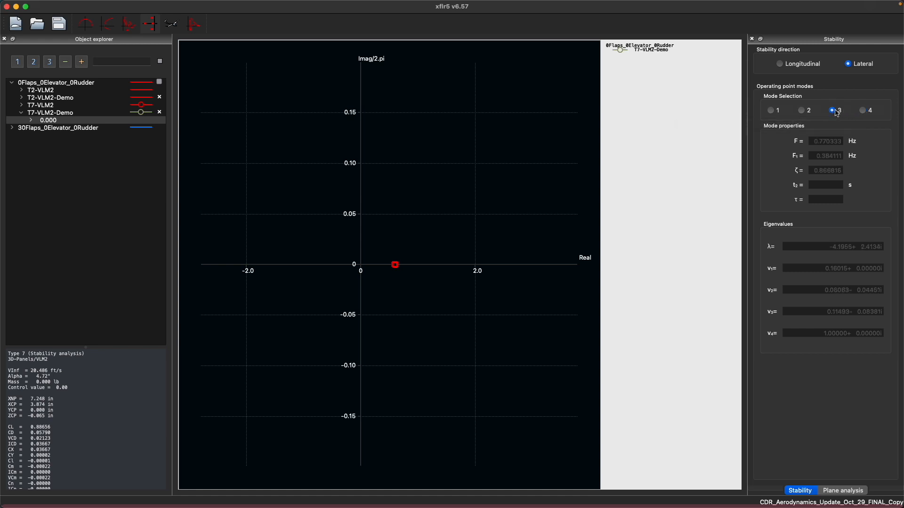
left_click(802, 111)
left_click(771, 111)
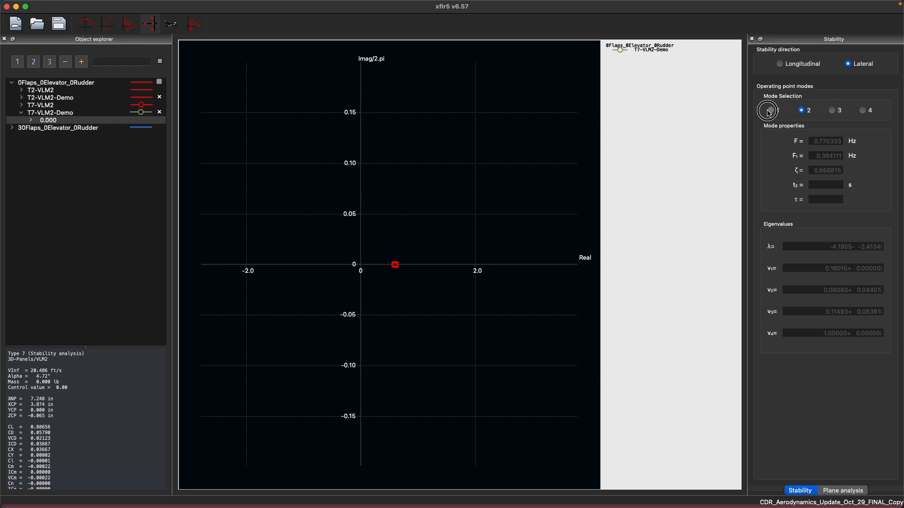
Expand the 0.000 operating point of T7-VLM2-Demo, show the longitudinal root locus and browse the listed modes from Mode 1 to Mode 8.
left_click(31, 120)
left_click(52, 126)
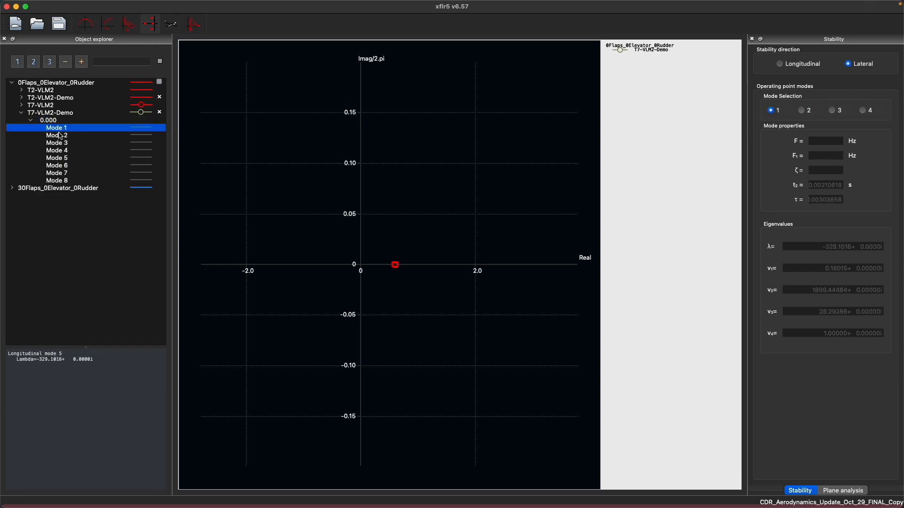
left_click(778, 64)
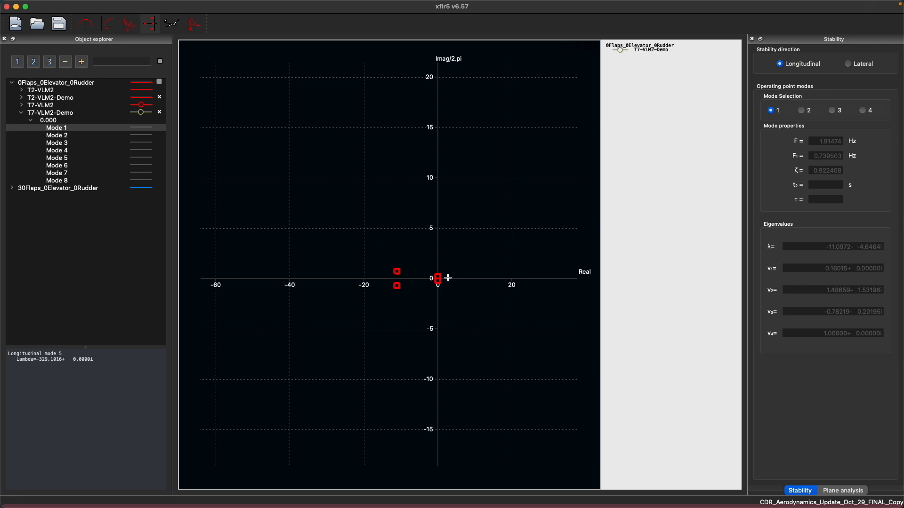
left_click(84, 136)
left_click(78, 151)
left_click(81, 165)
left_click(83, 181)
Go through longitudinal modes 2, 3 and 4, then compare the longitudinal root locus with the lateral one.
left_click(807, 111)
left_click(830, 110)
left_click(866, 110)
scroll(431, 281, "up", 4)
left_click_drag(479, 283, 433, 284)
left_click(858, 65)
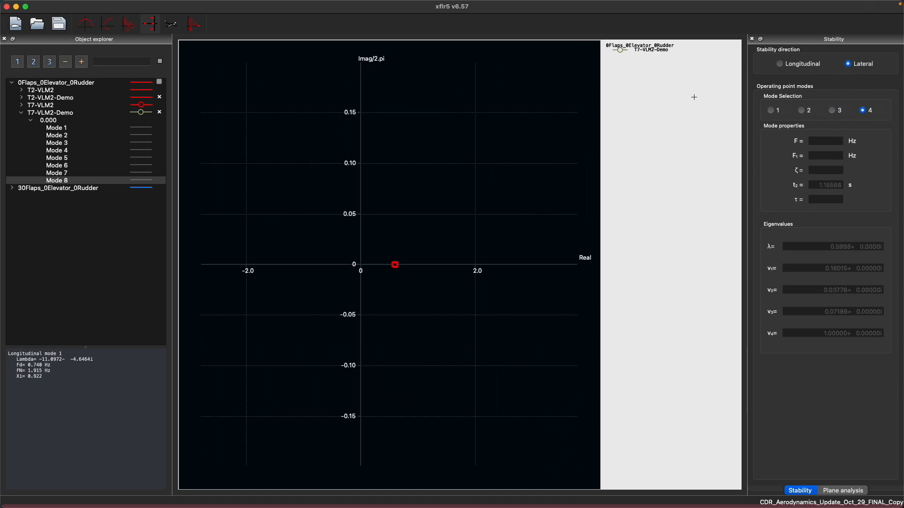
left_click(792, 65)
Examine all four roots on the longitudinal root locus plot and their distance from the imaginary axis.
left_click_drag(487, 189, 432, 200)
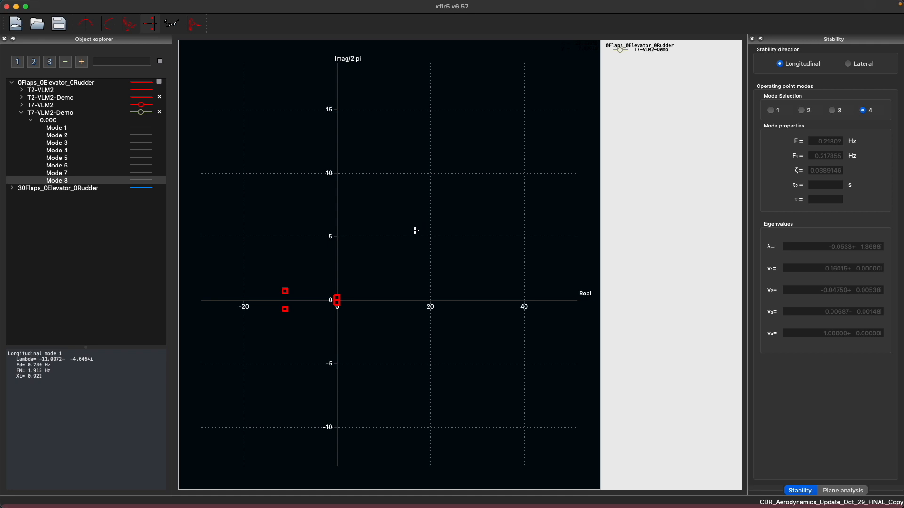
left_click_drag(416, 230, 539, 229)
scroll(440, 312, "down", 4)
scroll(432, 317, "up", 4)
left_click_drag(478, 299, 442, 293)
scroll(408, 310, "up", 3)
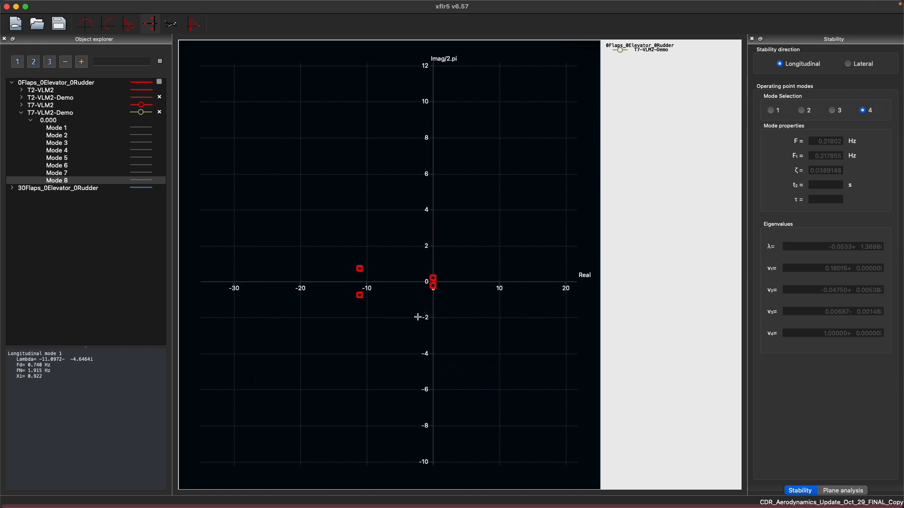
scroll(420, 313, "up", 5)
left_click_drag(423, 295, 394, 252)
scroll(388, 247, "up", 5)
left_click_drag(345, 207, 388, 296)
scroll(388, 296, "up", 5)
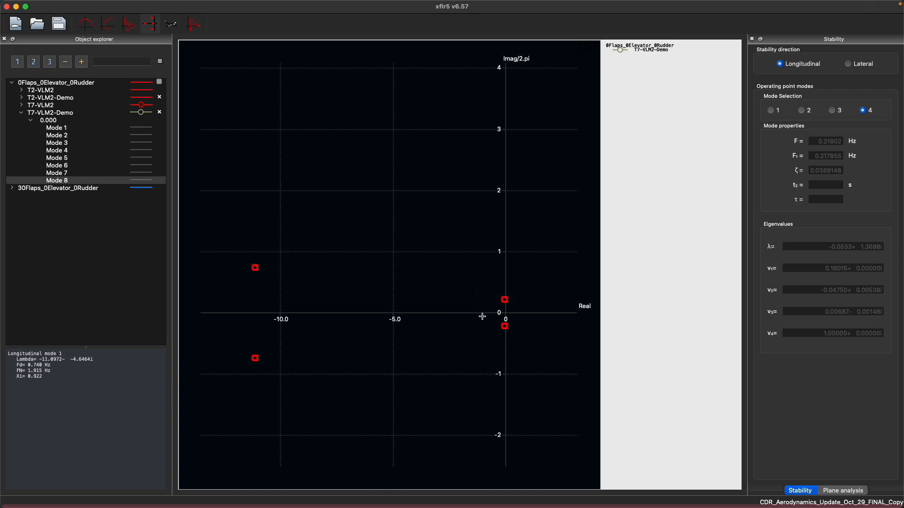
left_click_drag(274, 326, 289, 296)
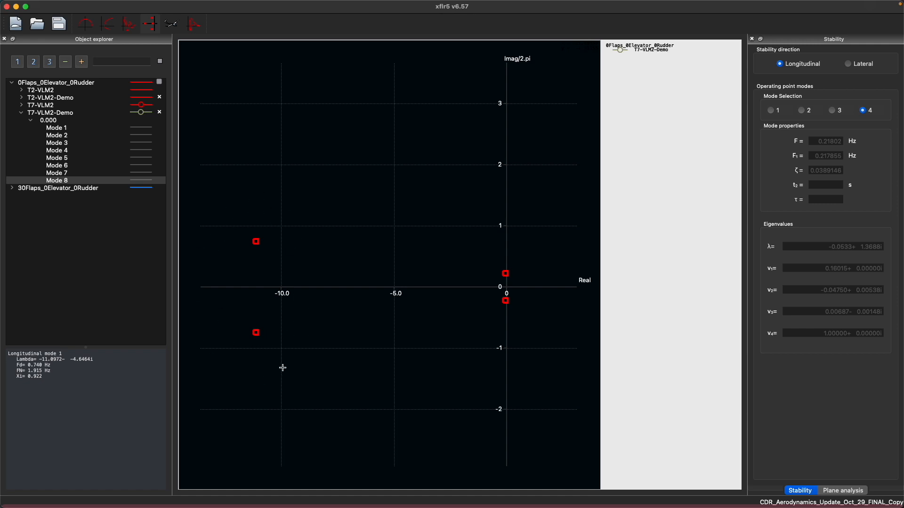
Examine closely the pair of longitudinal roots near the origin of the root locus plot.
scroll(507, 272, "up", 3)
left_click_drag(557, 307, 400, 314)
scroll(414, 355, "up", 10)
left_click_drag(401, 427, 403, 352)
scroll(397, 347, "up", 7)
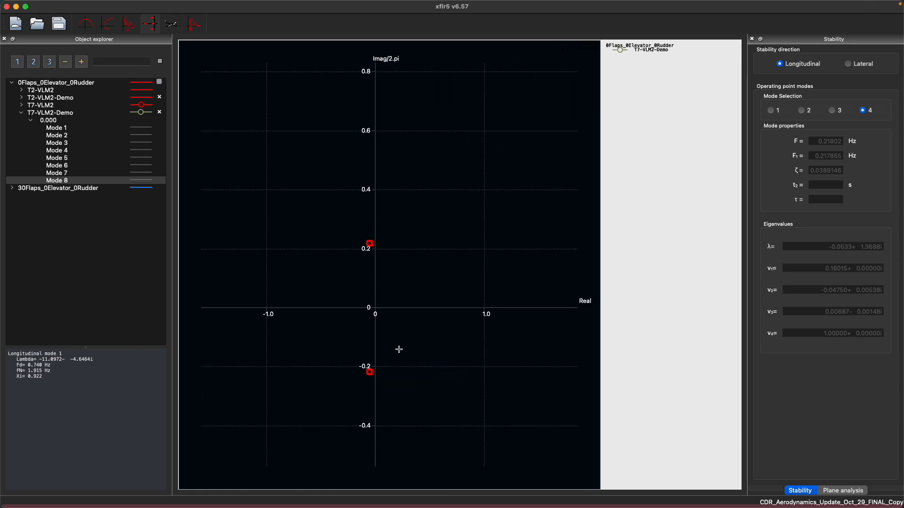
left_click_drag(393, 409, 366, 357)
scroll(366, 356, "up", 1)
scroll(366, 357, "up", 5)
left_click_drag(321, 280, 329, 269)
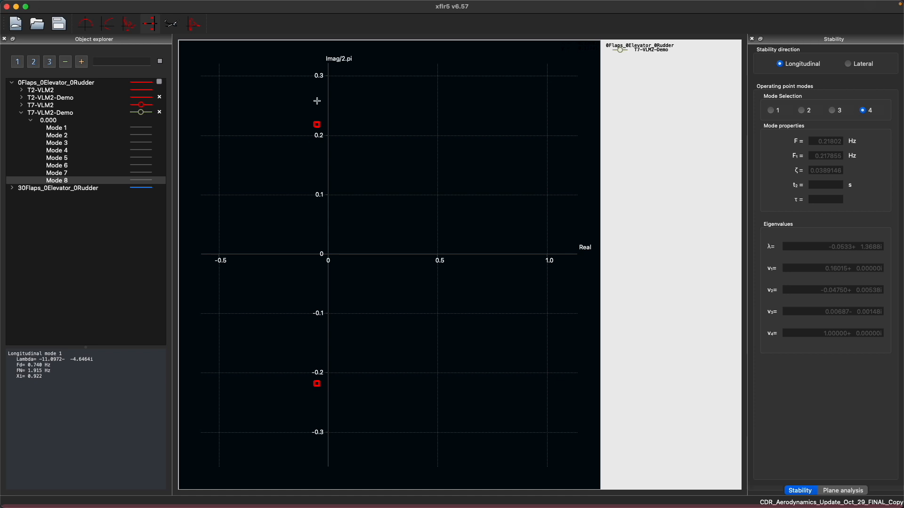
scroll(330, 175, "down", 6)
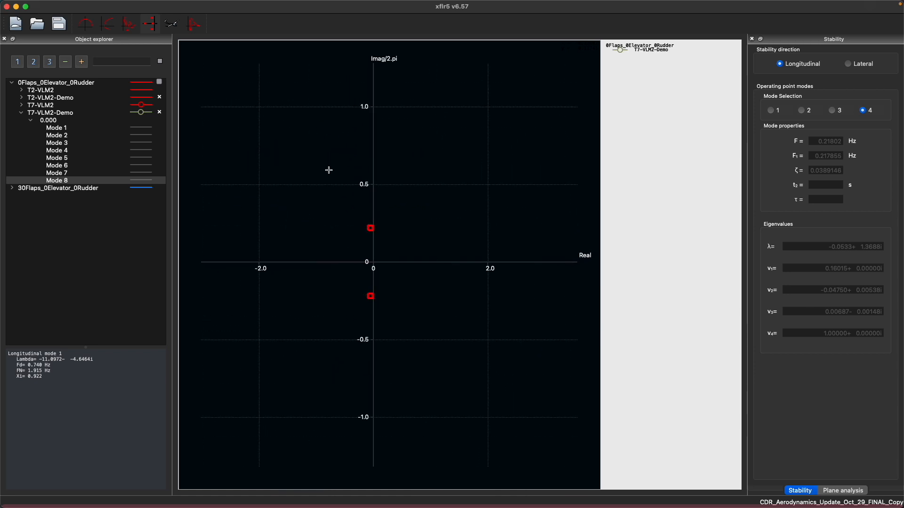
Bring both pairs of longitudinal roots back into a single view of the root locus plot.
left_click_drag(330, 175, 492, 214)
scroll(433, 220, "down", 3)
scroll(412, 210, "down", 2)
scroll(492, 214, "down", 3)
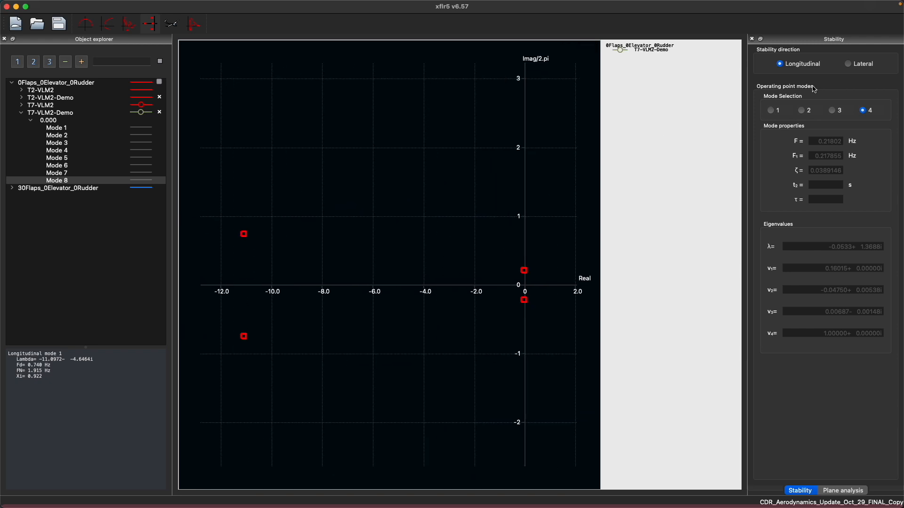
Show the lateral root locus and examine the real root near the origin and the complex pair.
left_click(862, 64)
scroll(437, 264, "down", 3)
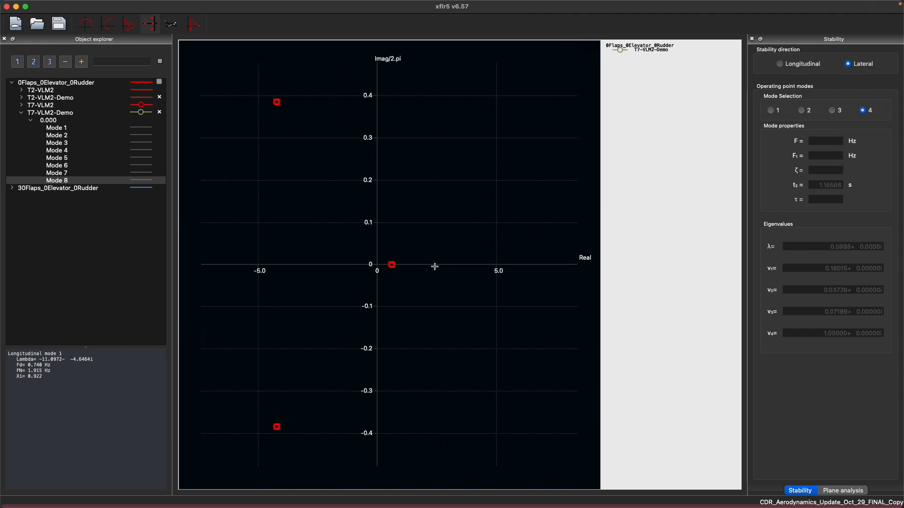
scroll(378, 296, "up", 2)
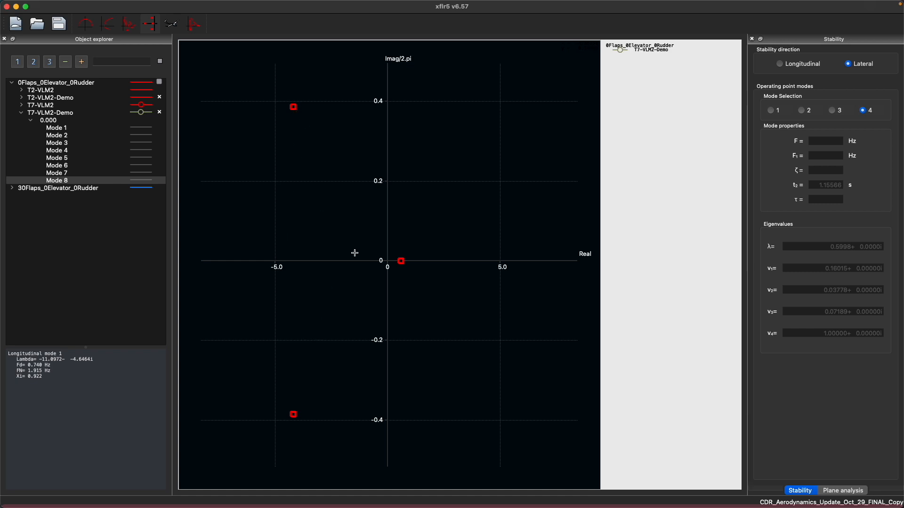
scroll(412, 271, "up", 15)
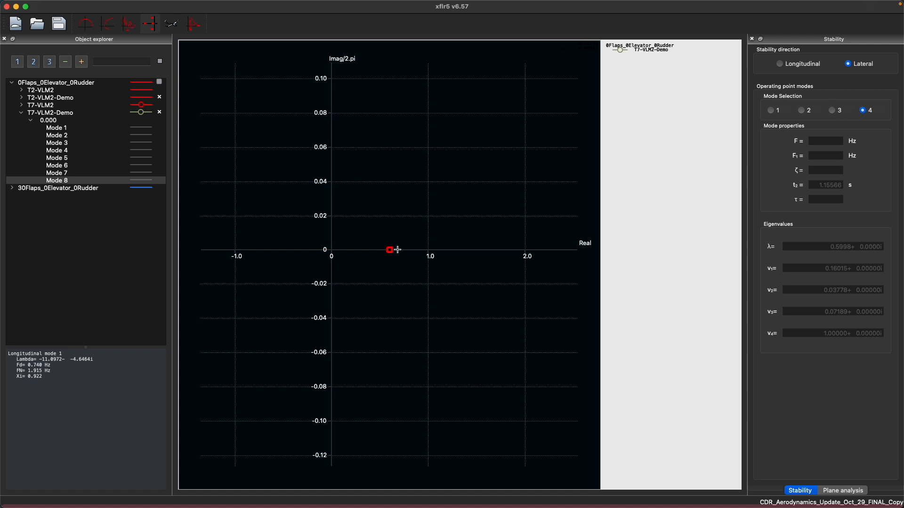
scroll(398, 249, "down", 15)
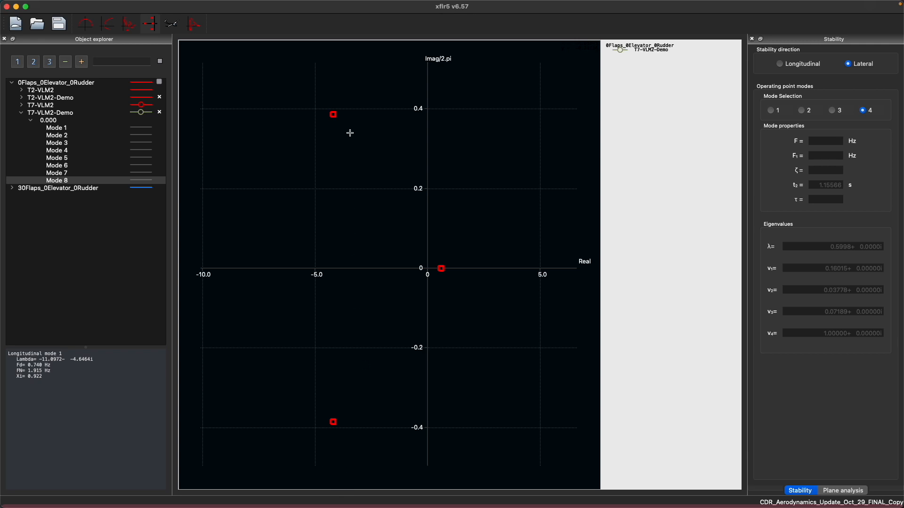
left_click_drag(339, 266, 328, 263)
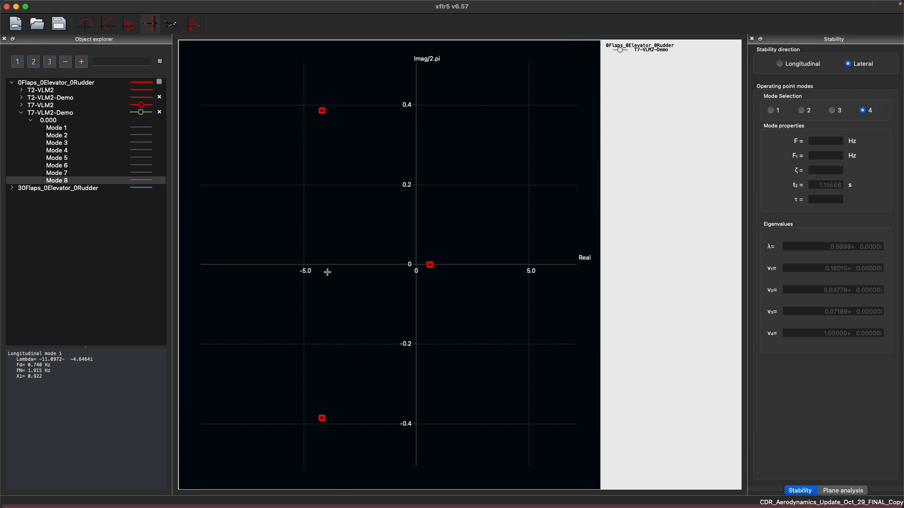
scroll(334, 297, "down", 1)
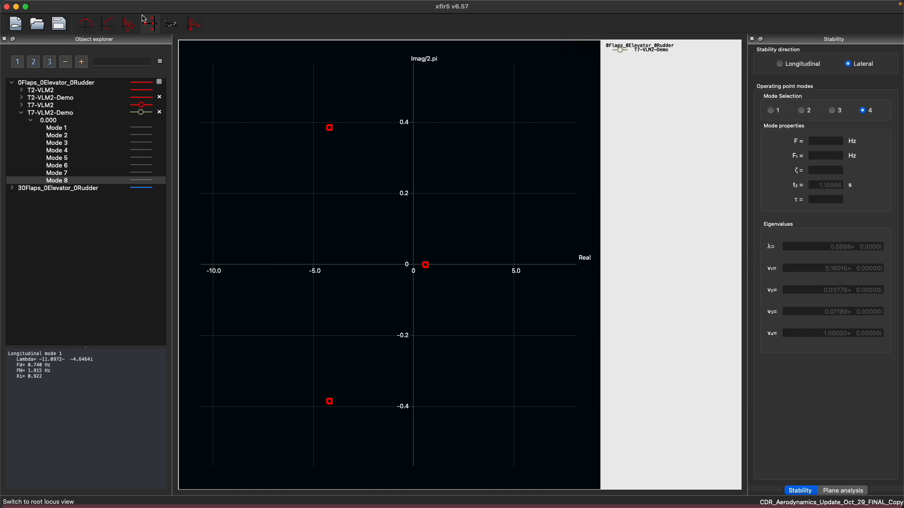
Show the lateral time response graph with initial conditions and select Mode 1 of the 0.000 operating point.
left_click(128, 23)
left_click_drag(328, 223, 424, 222)
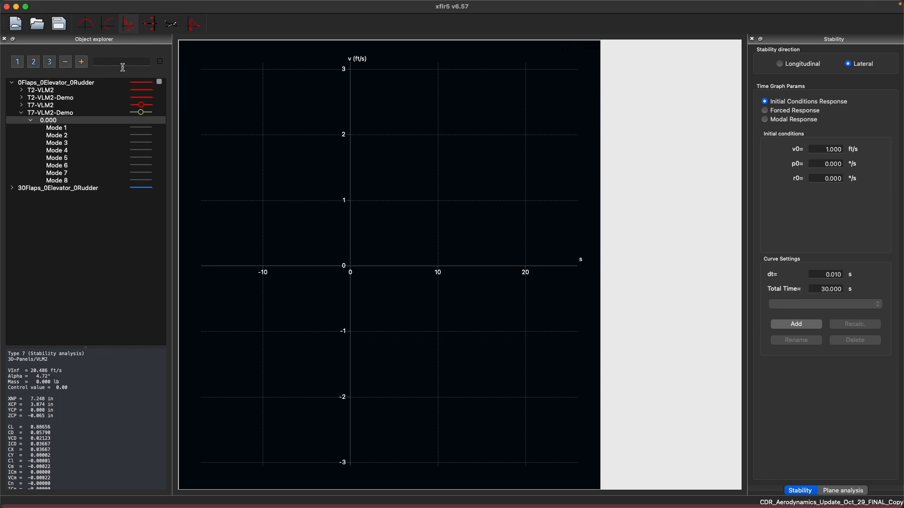
left_click(58, 127)
left_click(58, 120)
left_click(843, 150)
left_click(106, 129)
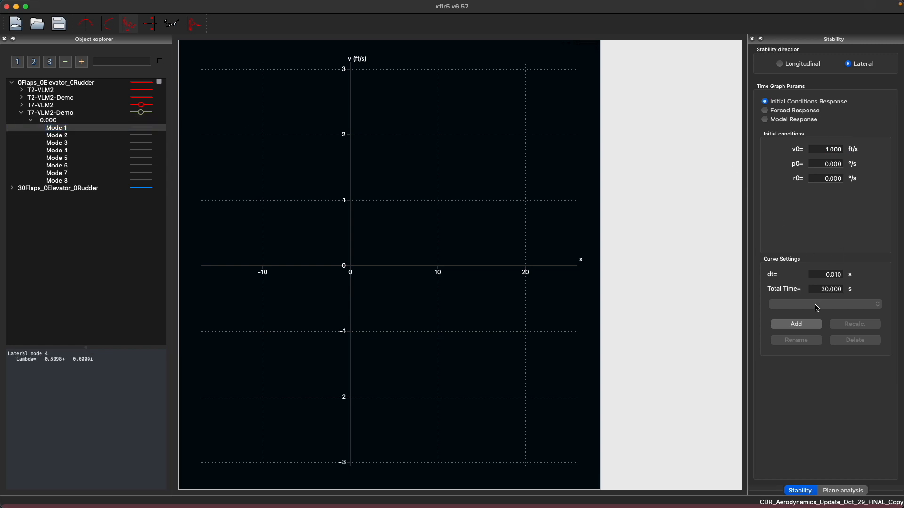
Add a lateral initial conditions response curve with a 0.010 s step and 30 s total time, and inspect its shape.
double_click(829, 272)
double_click(822, 290)
left_click(796, 324)
left_click_drag(512, 239, 464, 359)
scroll(489, 291, "up", 6)
scroll(487, 286, "down", 20)
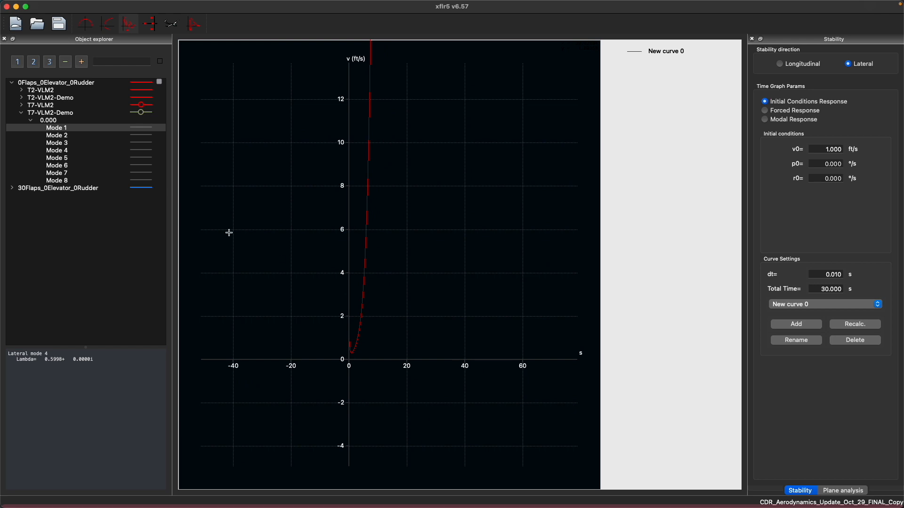
Add two more initial conditions response curves, one with Mode 2 and one with Mode 3 selected, and select Mode 4.
left_click(75, 135)
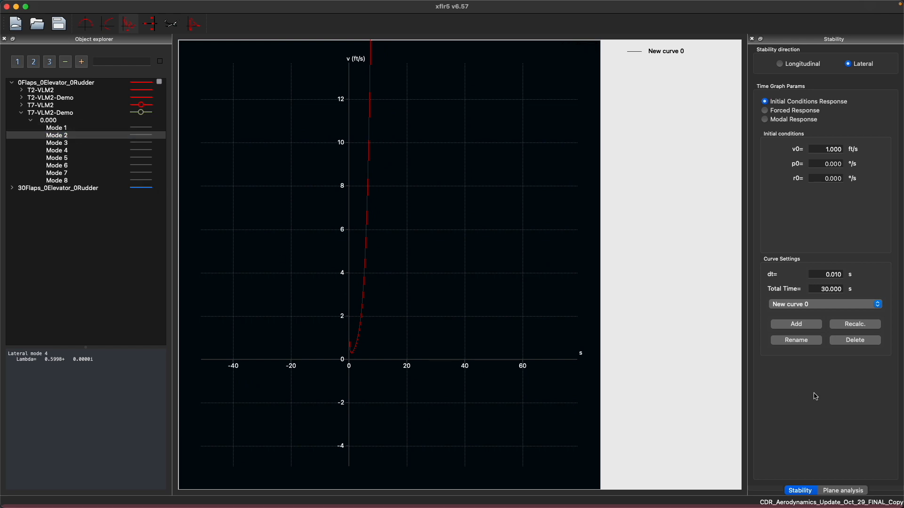
left_click(806, 326)
left_click(79, 142)
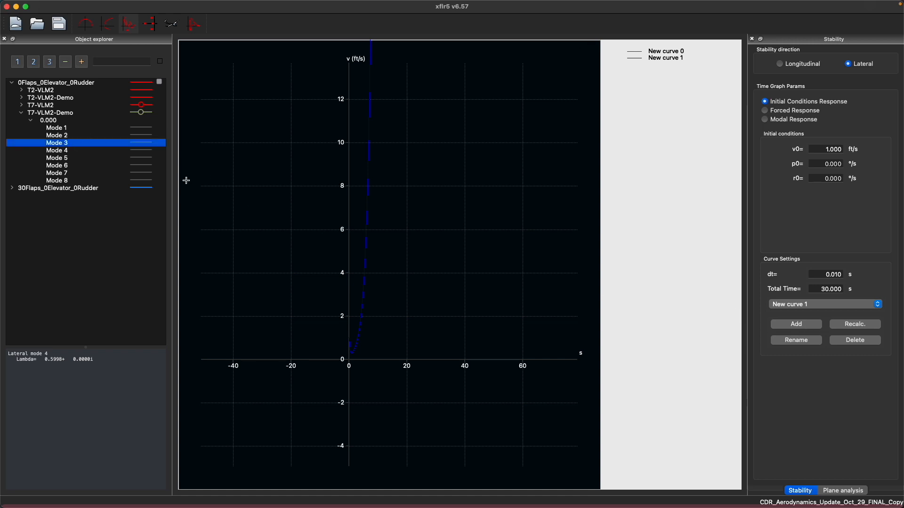
left_click(805, 325)
left_click(108, 150)
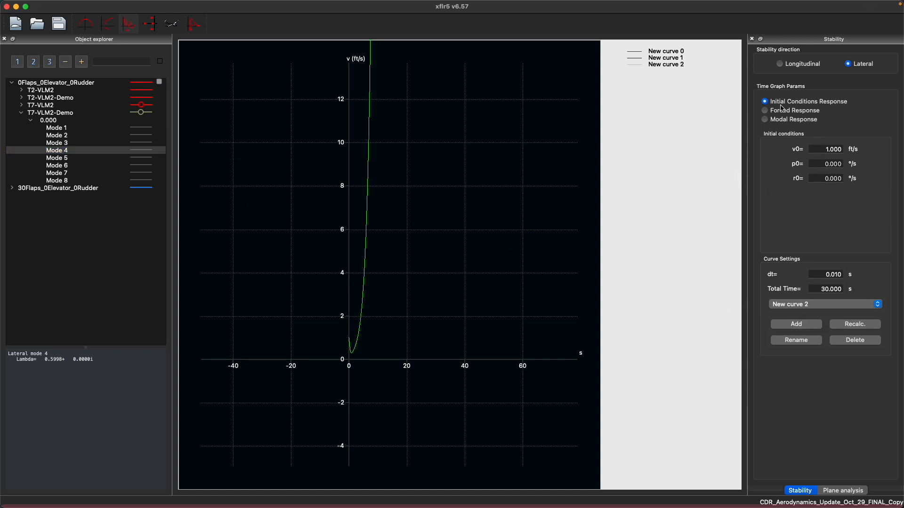
Switch to the longitudinal direction, add an initial conditions response curve with Mode 1 selected, and inspect its oscillation.
left_click(800, 64)
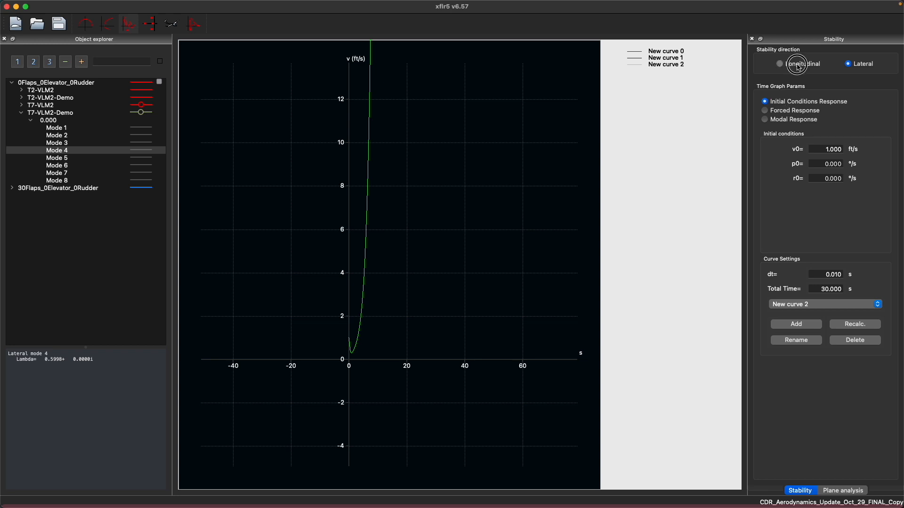
left_click(85, 128)
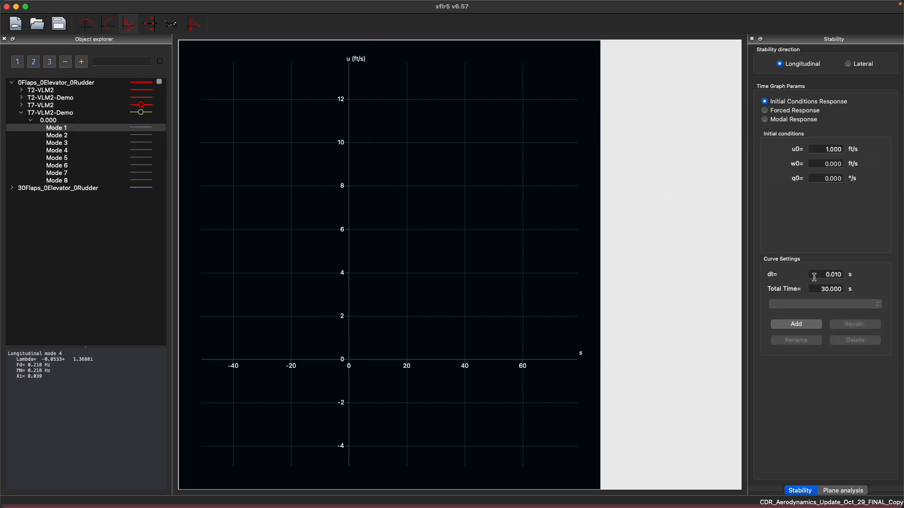
left_click(797, 324)
scroll(424, 396, "up", 5)
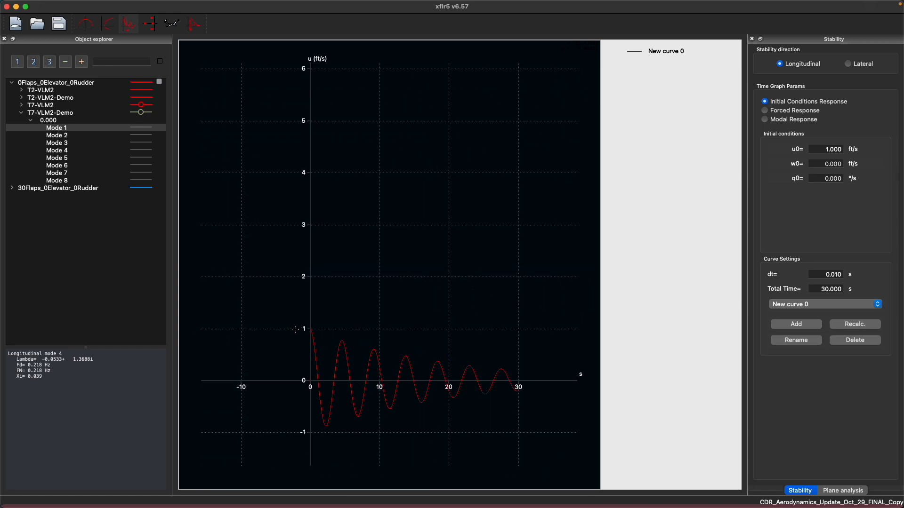
left_click(412, 338)
left_click_drag(411, 338, 419, 321)
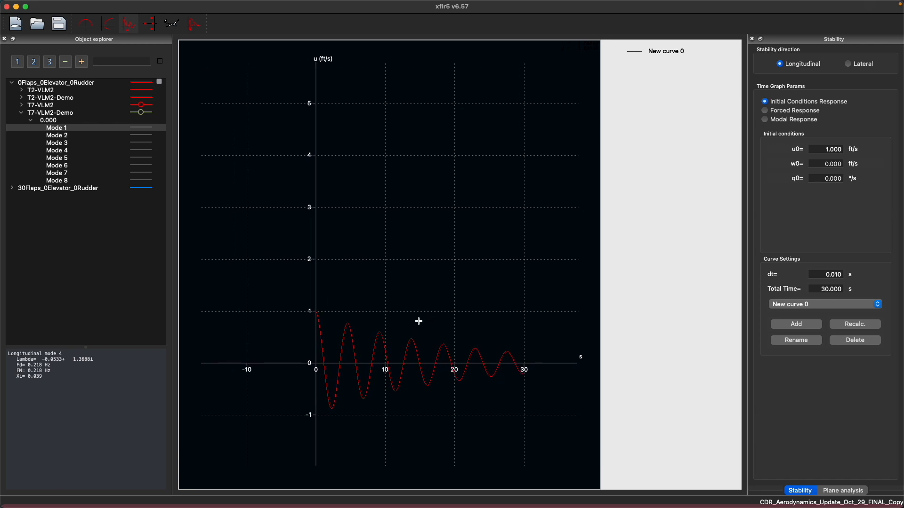
left_click_drag(450, 354, 444, 330)
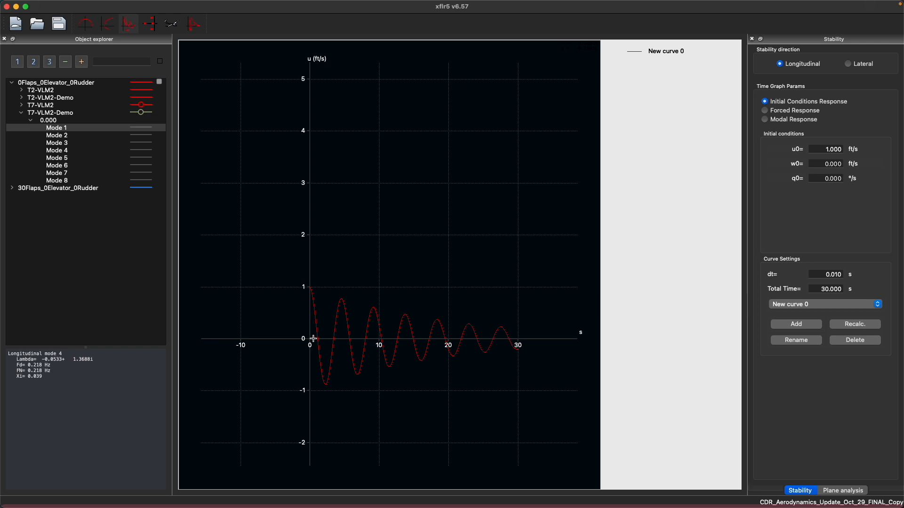
left_click_drag(390, 357, 382, 346)
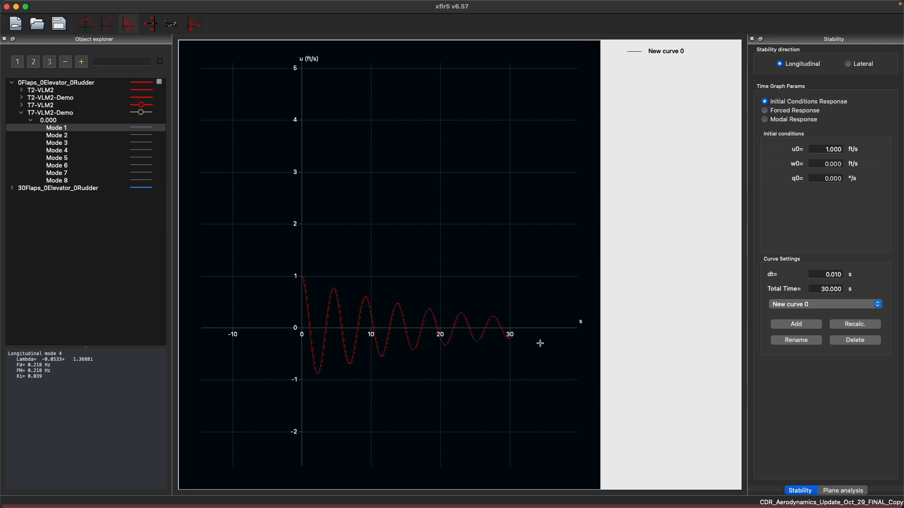
Add three more longitudinal initial conditions response curves, one each with Mode 2, Mode 3 and Mode 4 selected.
left_click(49, 136)
left_click(809, 324)
left_click(71, 142)
left_click(817, 325)
left_click(65, 151)
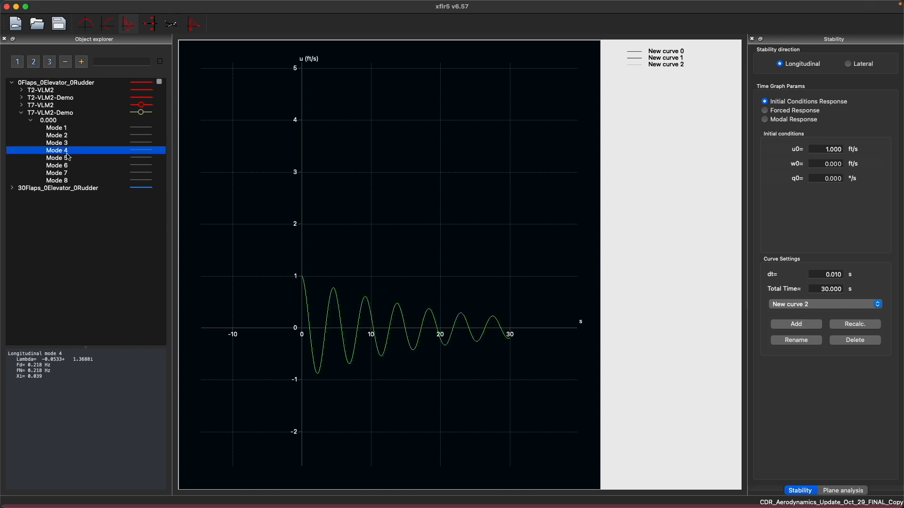
left_click(808, 324)
Add longitudinal initial conditions response curves with Mode 5 and Mode 7 selected, and select Mode 8.
left_click(113, 158)
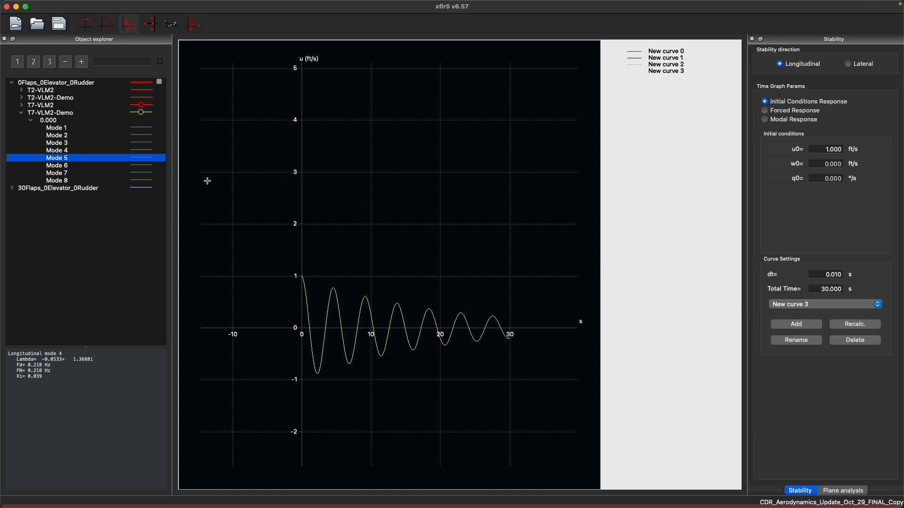
left_click(804, 325)
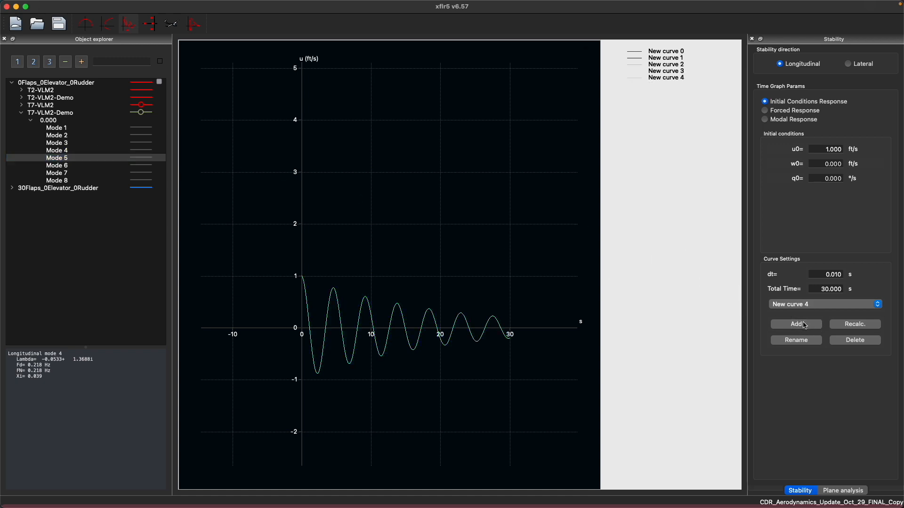
left_click(71, 174)
left_click(808, 326)
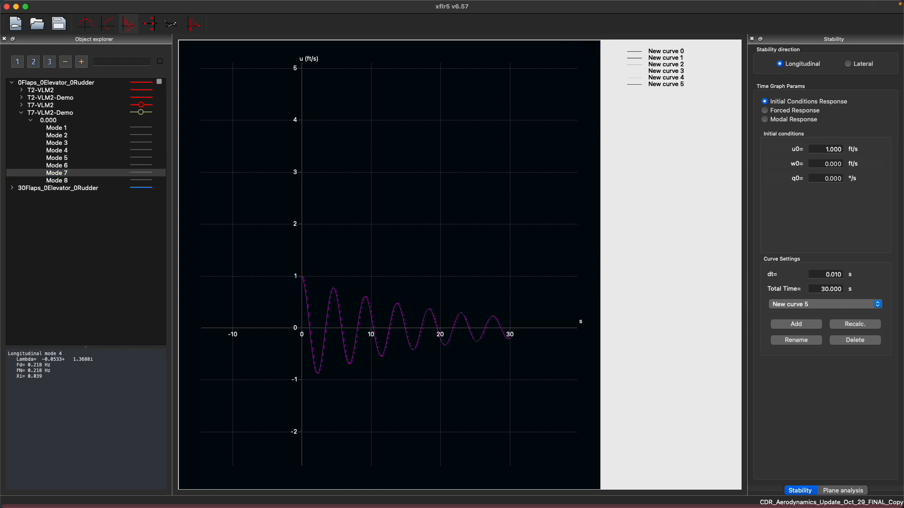
left_click(66, 182)
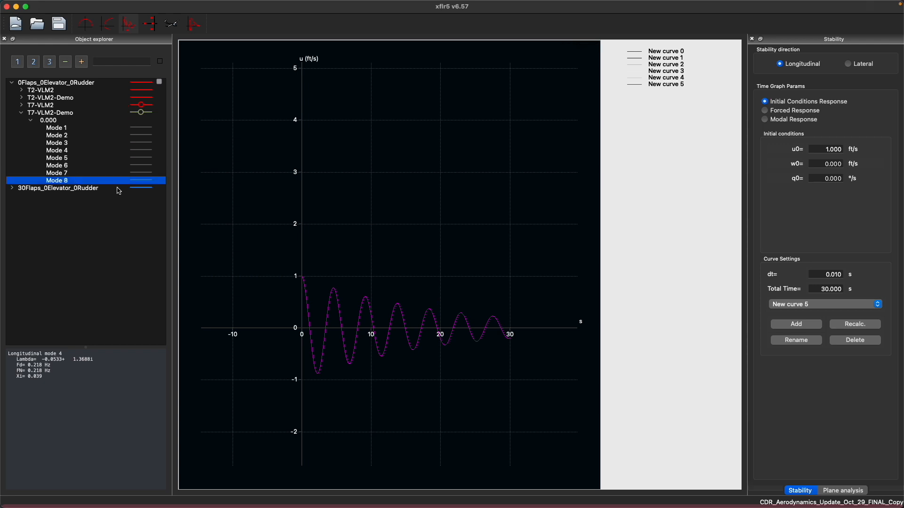
Check which analyses the 30Flaps_0Elevator_0Rudder plane contains and return to Mode 8 of T7-VLM2-Demo.
left_click(13, 188)
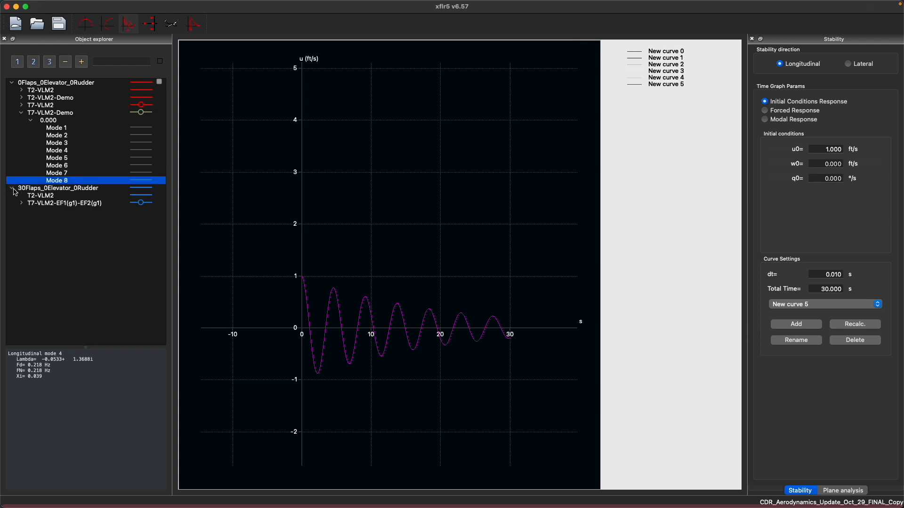
left_click(14, 189)
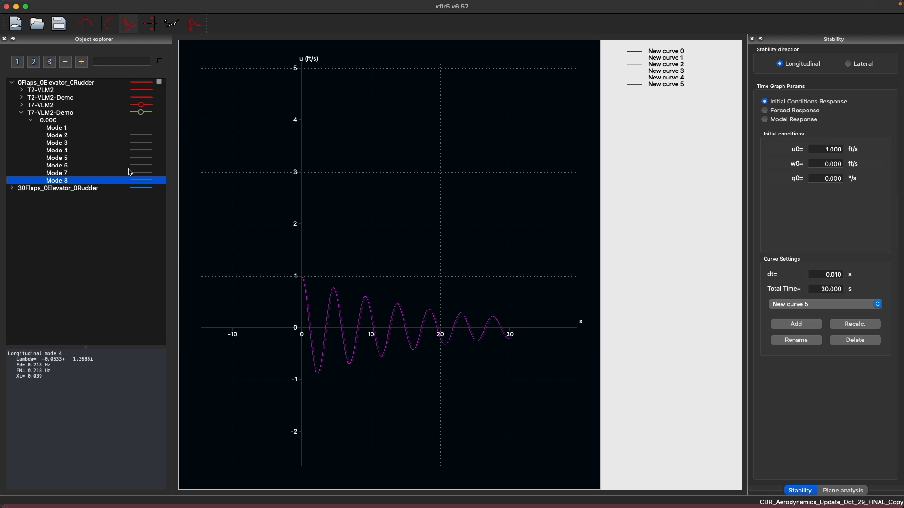
left_click(82, 188)
left_click(80, 179)
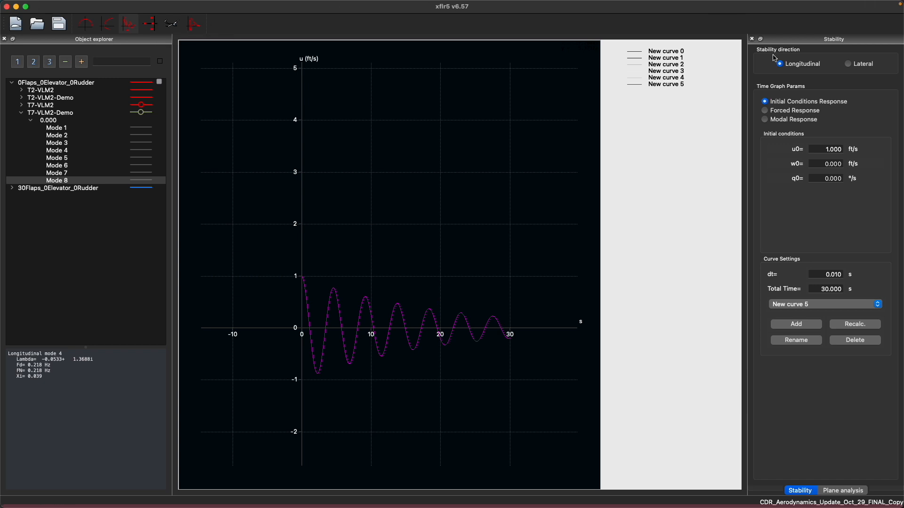
Switch the time response graph back to the lateral direction and collapse the T7-VLM2-Demo analysis.
left_click(854, 69)
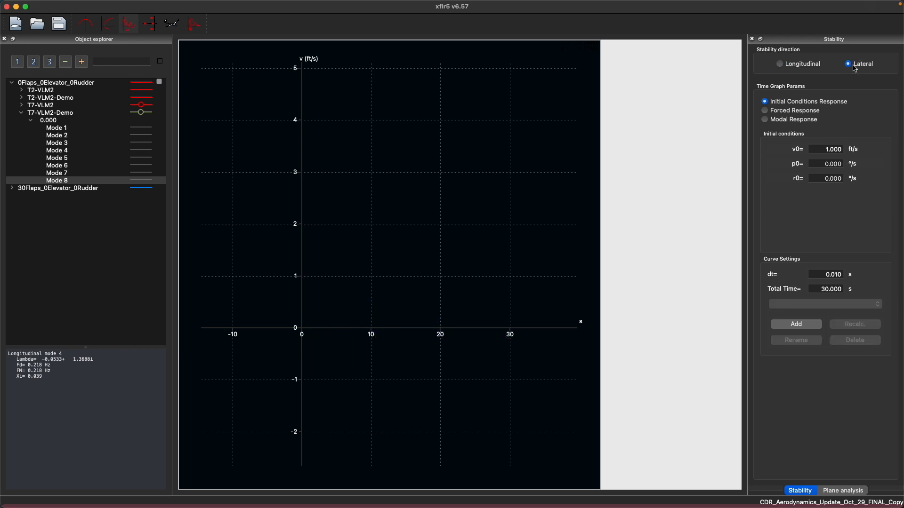
scroll(360, 261, "down", 3)
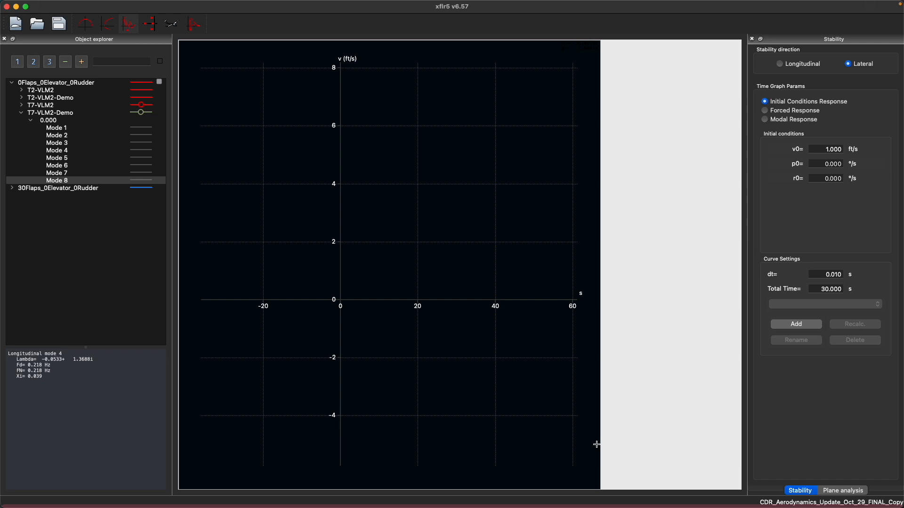
left_click(21, 113)
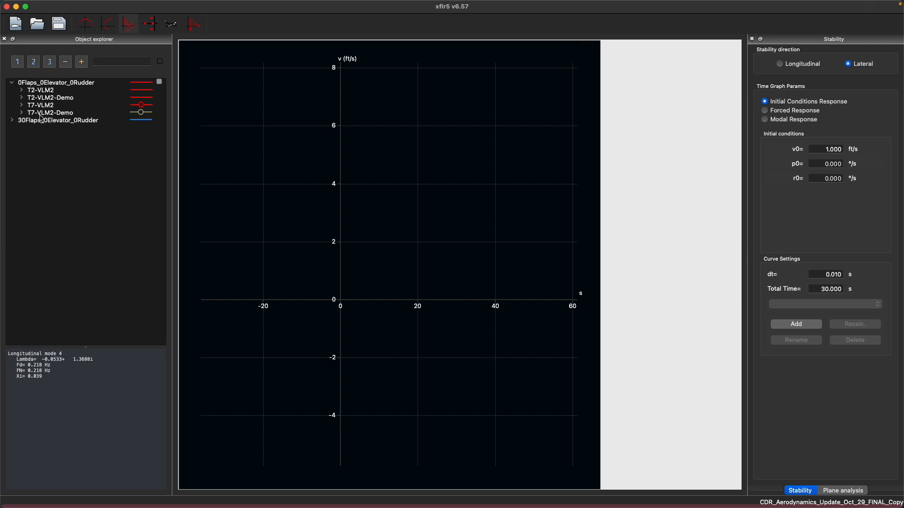
Open a new stability analysis definition, review its mass and inertia and control parameters, and close it without saving.
mouse_move(185, 5)
left_click(228, 6)
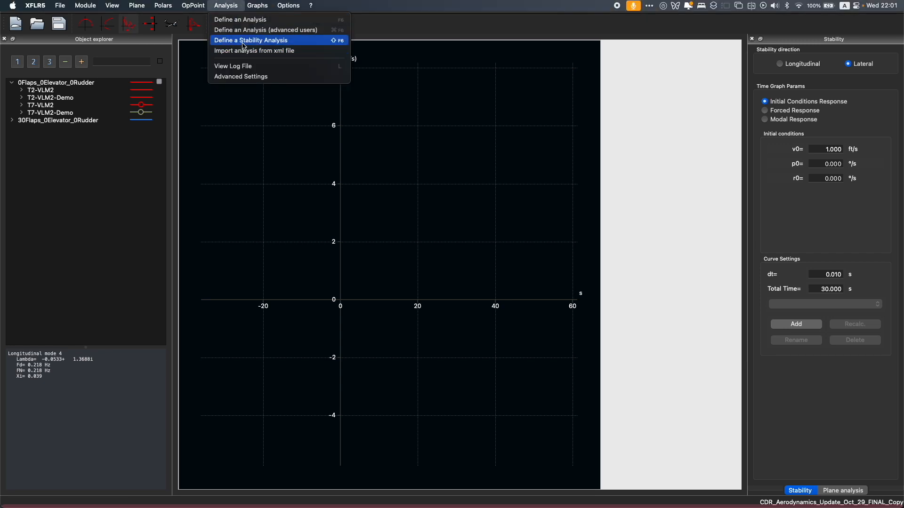
left_click(244, 41)
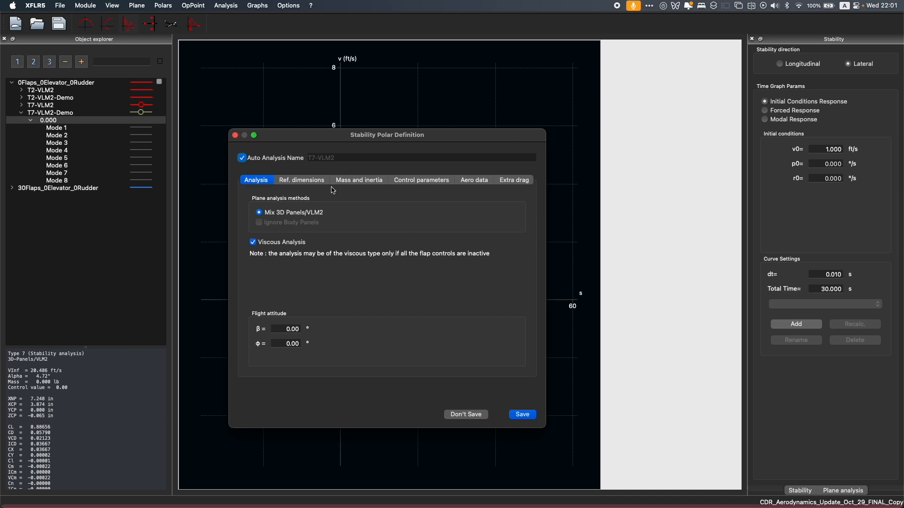
left_click(379, 183)
left_click(405, 181)
left_click(416, 182)
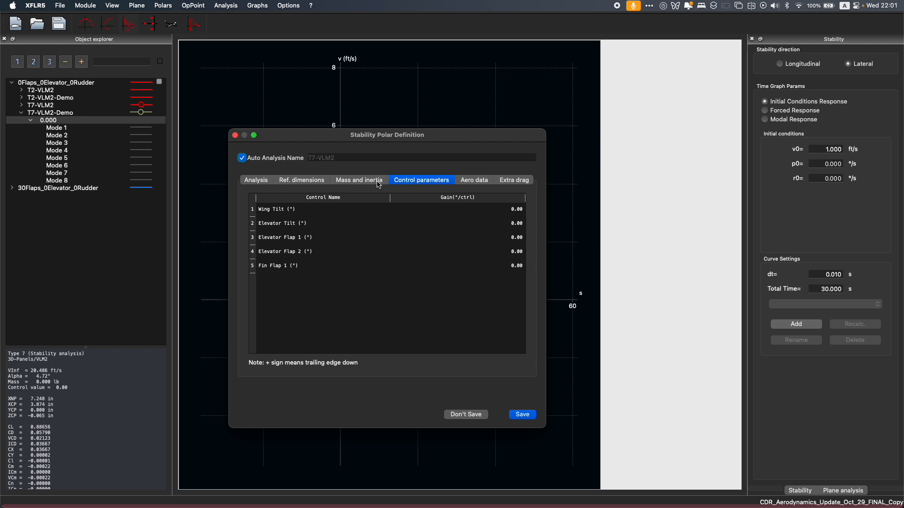
left_click(379, 184)
left_click(406, 182)
left_click(234, 135)
Switch from the time response graphs to the polar graphs, with the T7-VLM2-Demo analysis collapsed and selected.
left_click(69, 113)
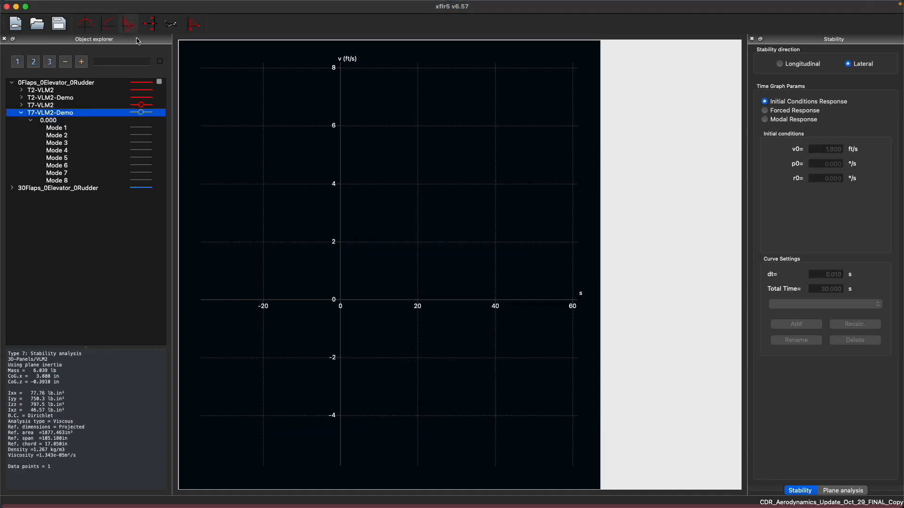
left_click(21, 113)
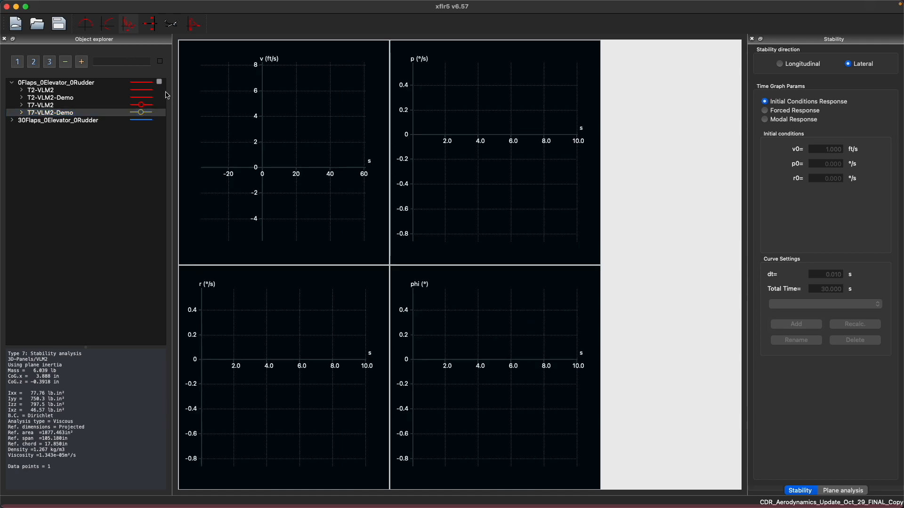
double_click(93, 111)
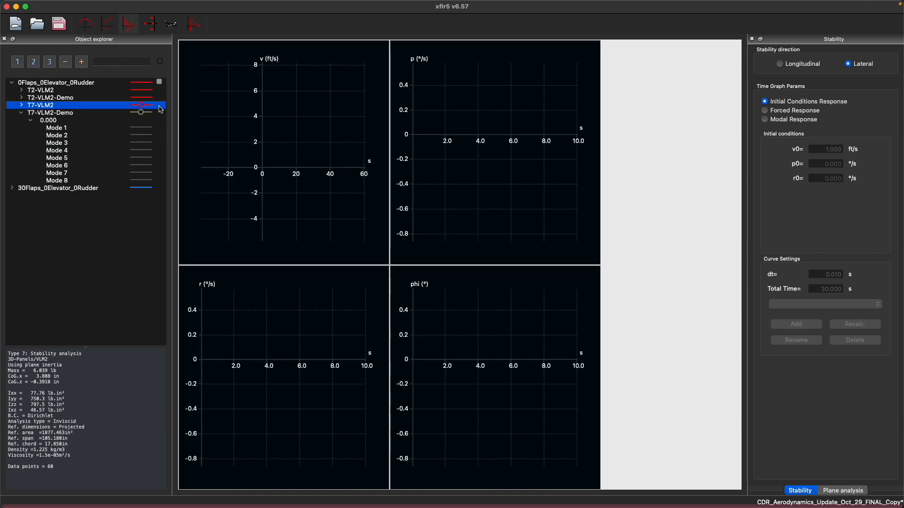
left_click(108, 23)
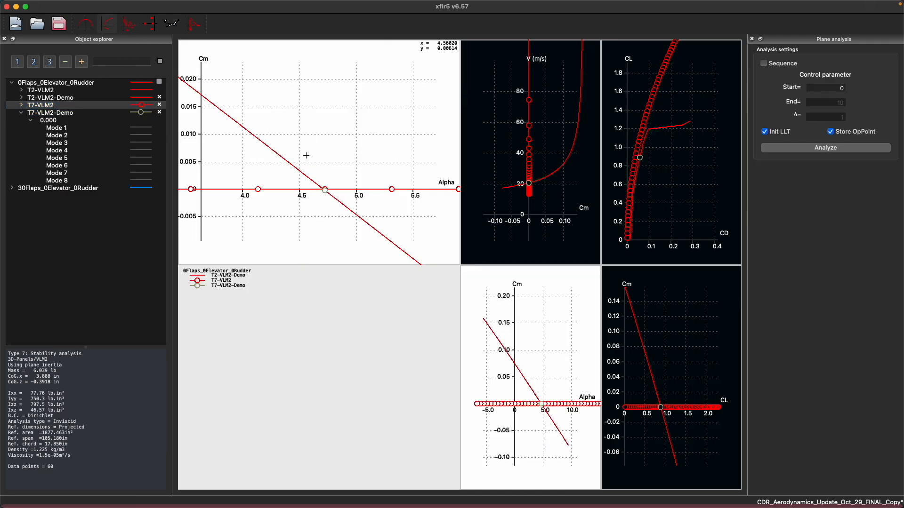
left_click(29, 107)
left_click(74, 112)
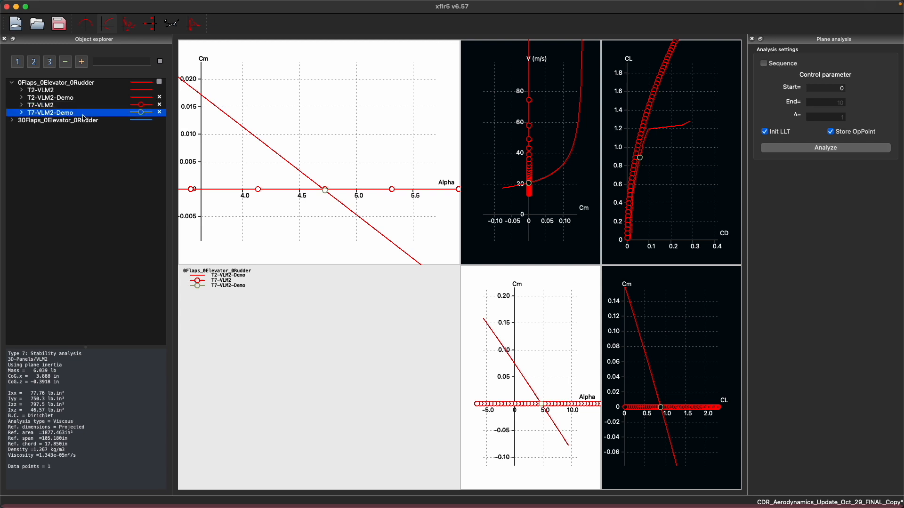
Examine the Cm versus Alpha graph around its zero crossing and hide the T7-VLM2 polar's curve.
scroll(323, 193, "down", 2)
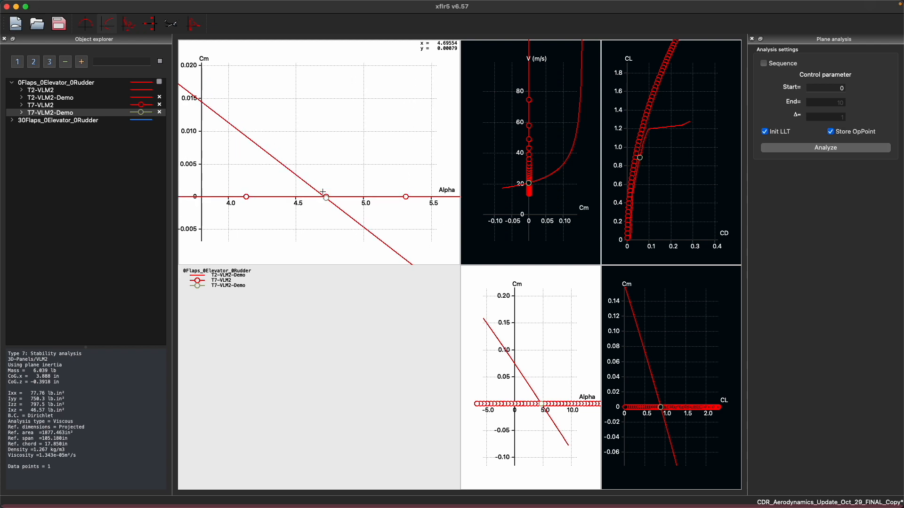
scroll(323, 193, "down", 2)
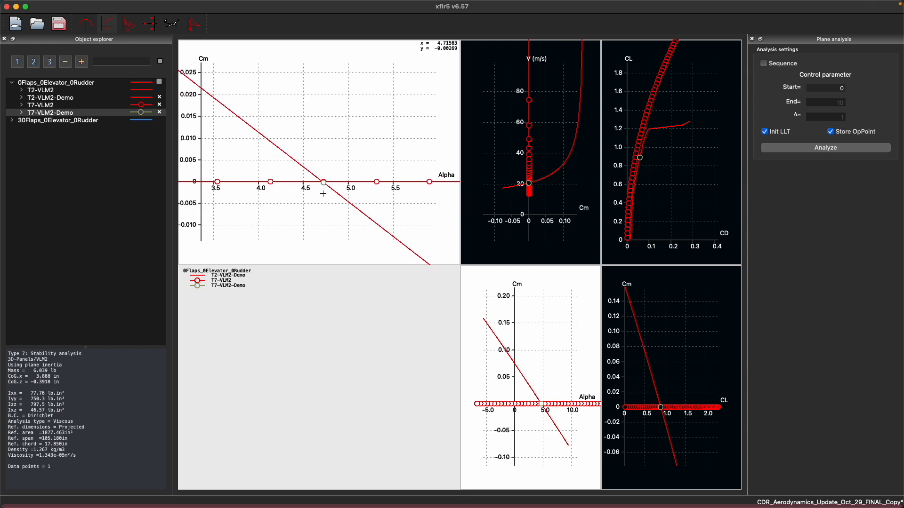
left_click(160, 105)
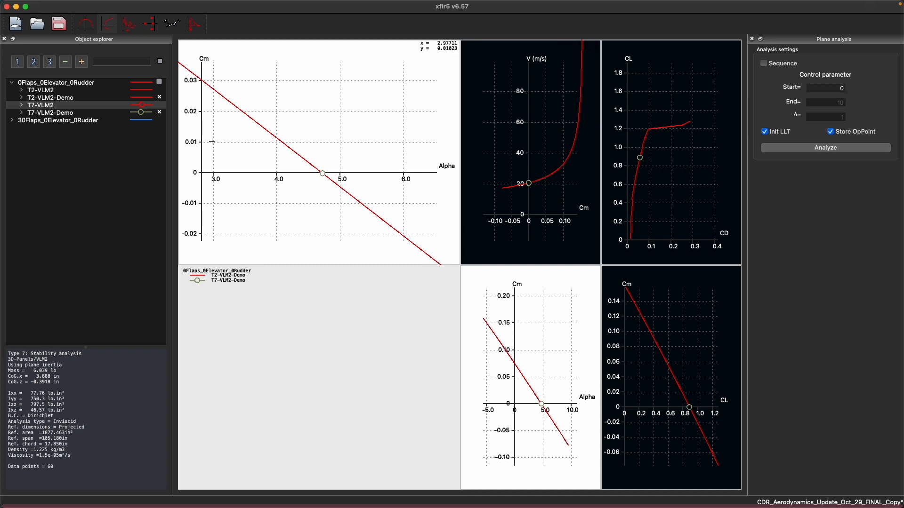
Start a stability analysis definition from T7-VLM2-Demo and review its analysis method, plane inertia and control gains.
left_click(98, 113)
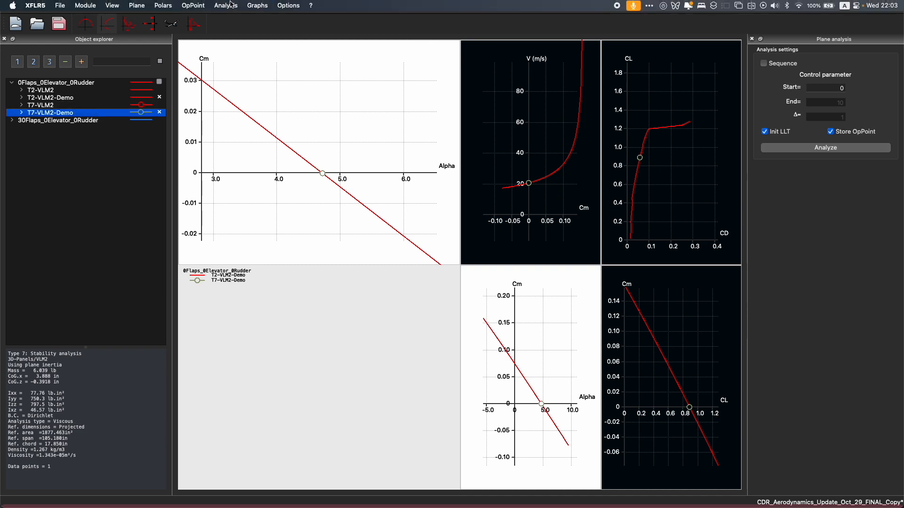
left_click(226, 5)
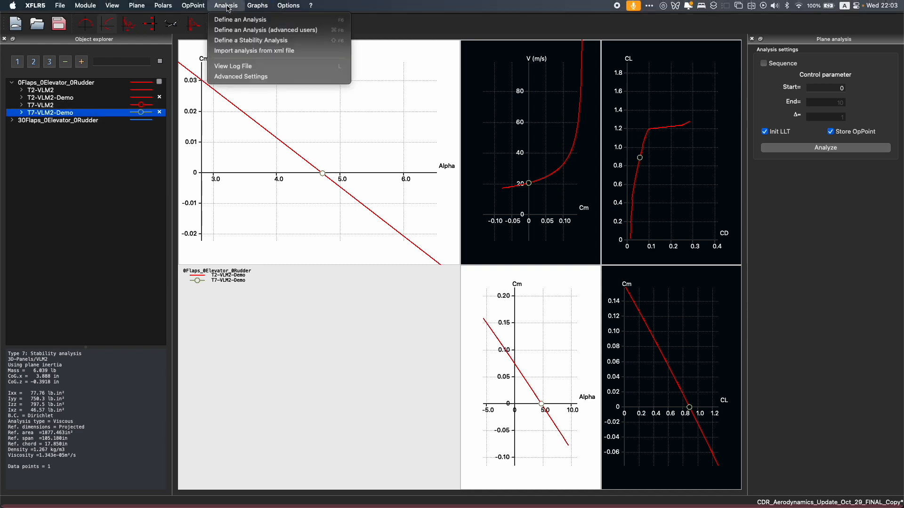
left_click(240, 41)
left_click(338, 184)
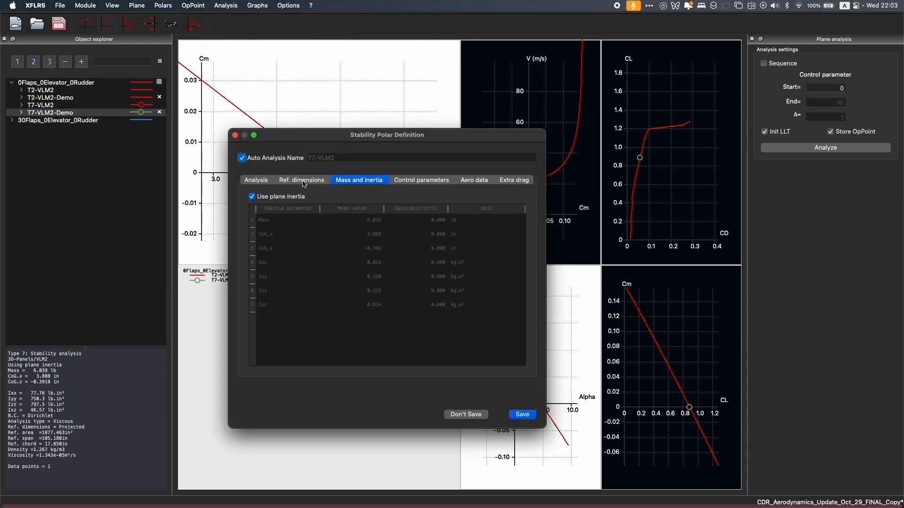
left_click(251, 181)
left_click(348, 184)
left_click(419, 184)
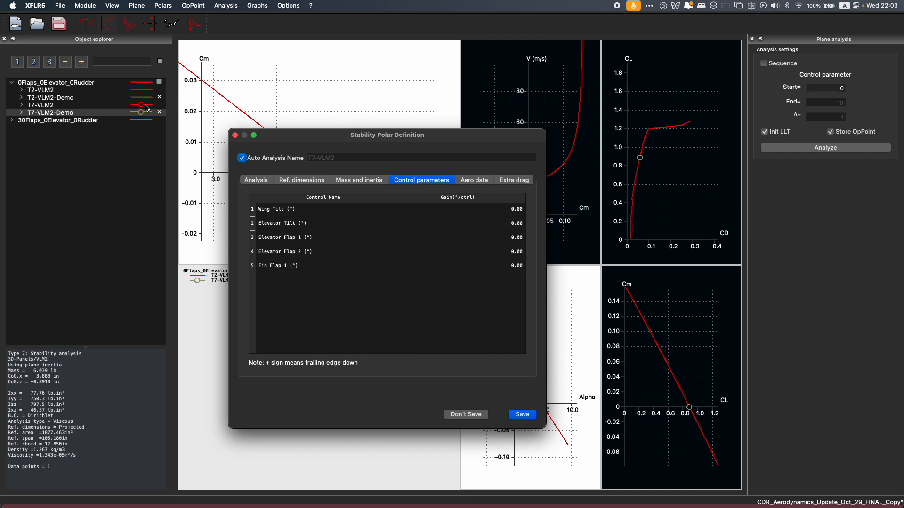
Review the gain entries for Wing Tilt, Elevator Tilt and Elevator Flap 1 alongside the Cm versus Alpha graph.
double_click(517, 209)
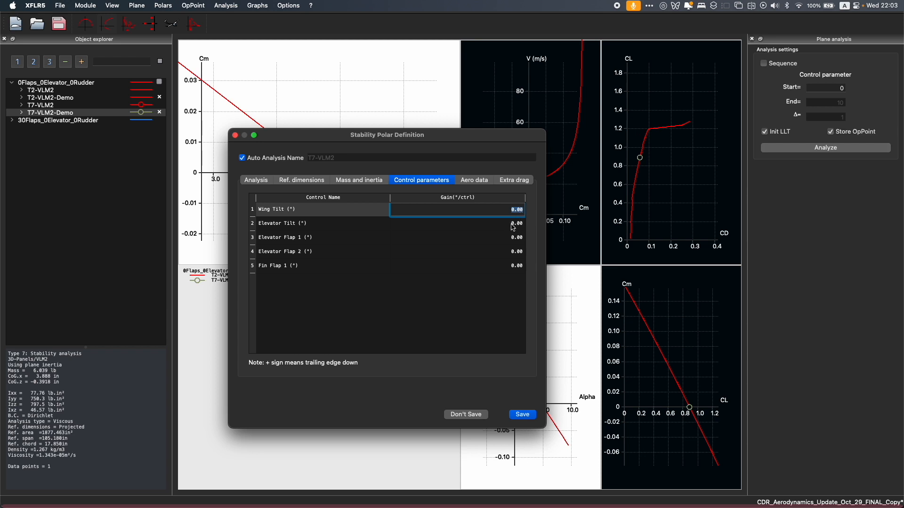
double_click(514, 224)
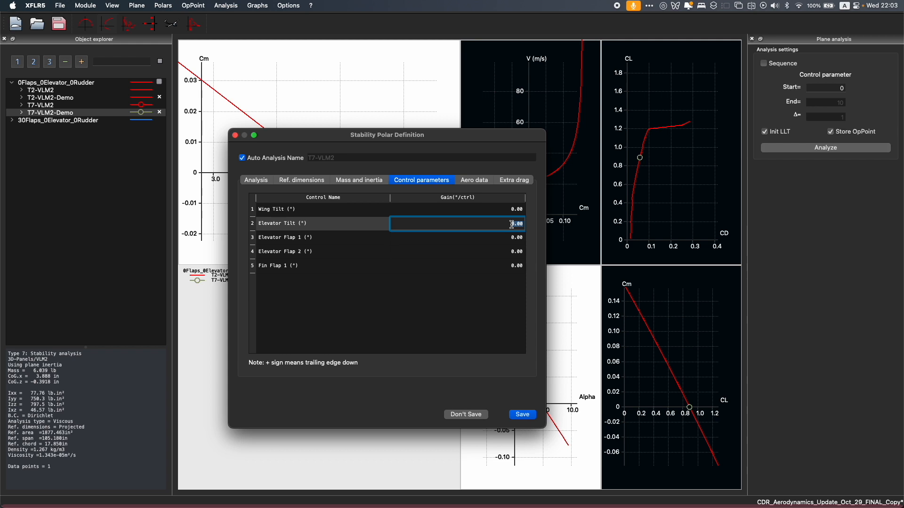
left_click(501, 237)
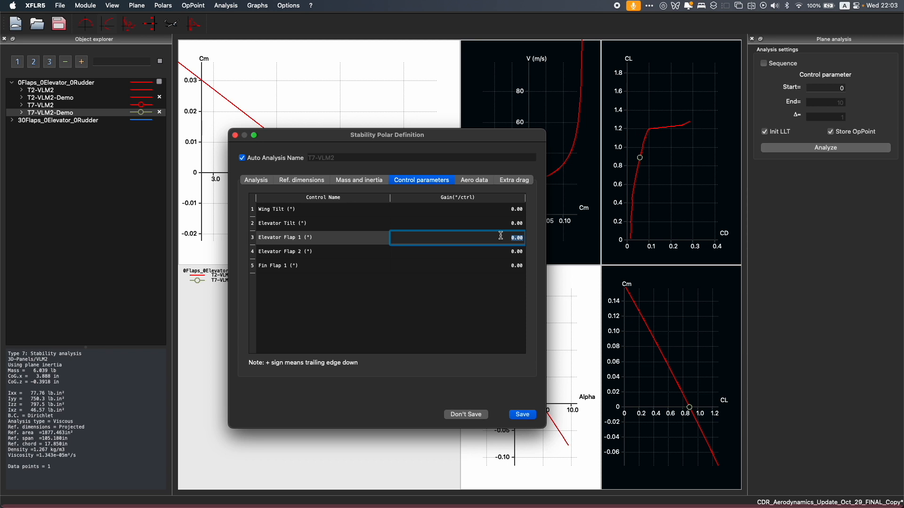
left_click_drag(494, 135, 396, 279)
left_click(264, 131)
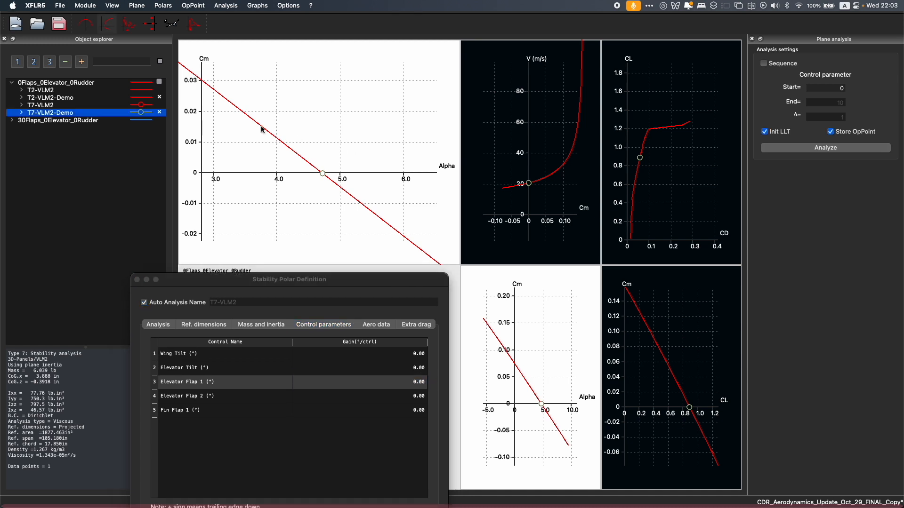
left_click(394, 280)
left_click_drag(394, 279, 428, 139)
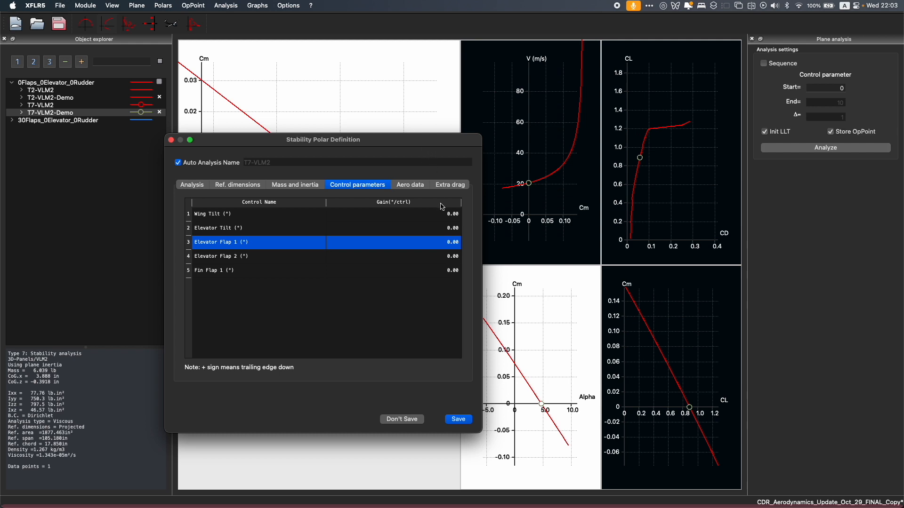
Set the gains of Elevator Flap 1 and Elevator Flap 2 to 0.5 and save the stability analysis definition.
double_click(446, 244)
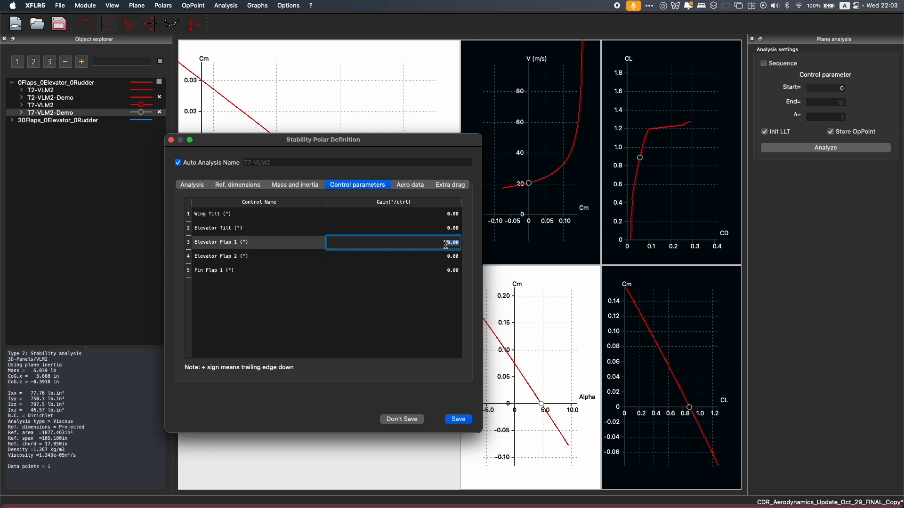
type("0.5")
double_click(453, 228)
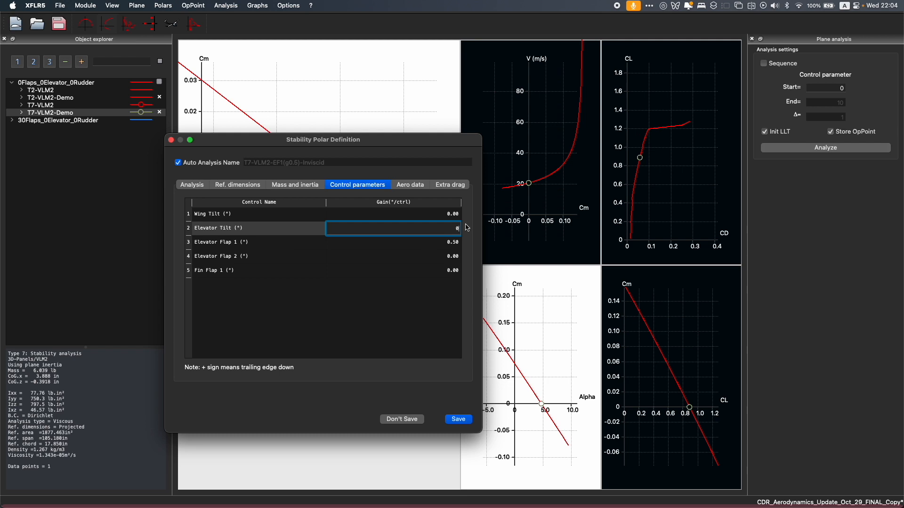
double_click(443, 256)
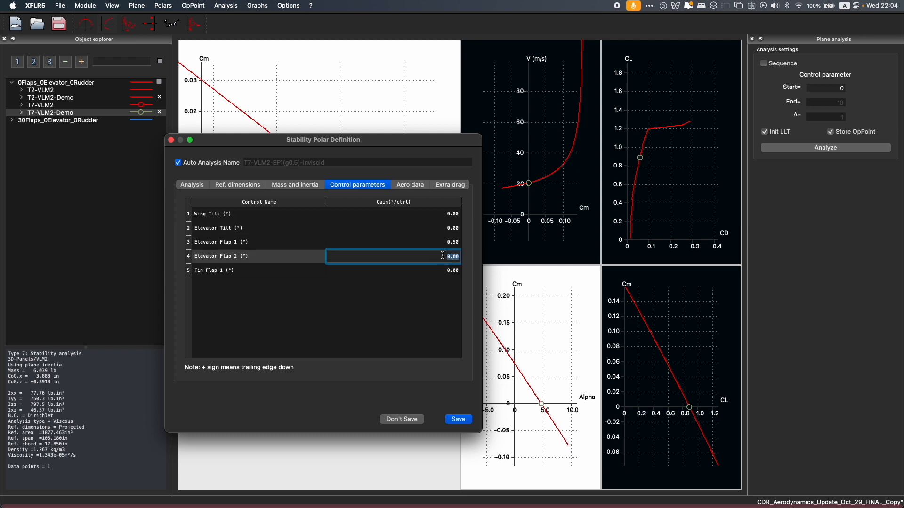
type("0.5")
key("Return")
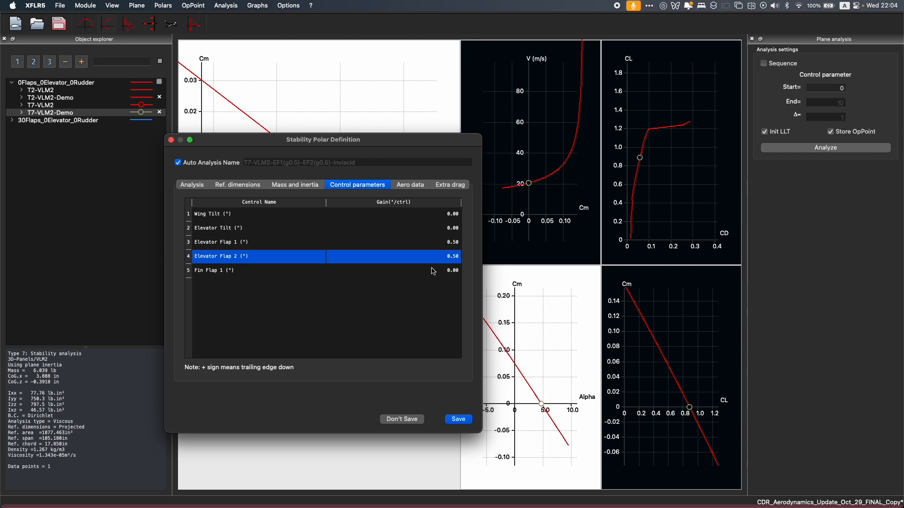
left_click(456, 418)
Run the new T7-VLM2-EF1(g0.5)-EF2(g0.5) analysis as a control parameter sequence from -10 to 10 in increments of 1.
left_click(40, 121)
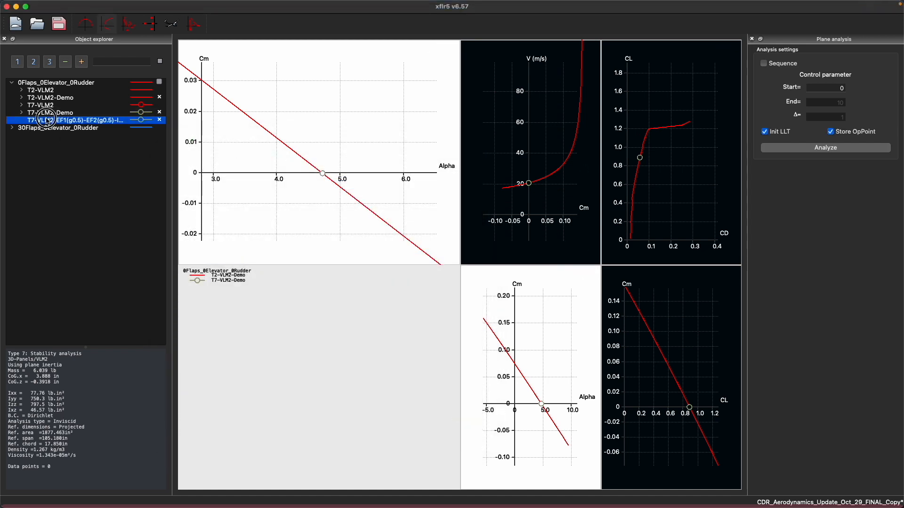
left_click(791, 65)
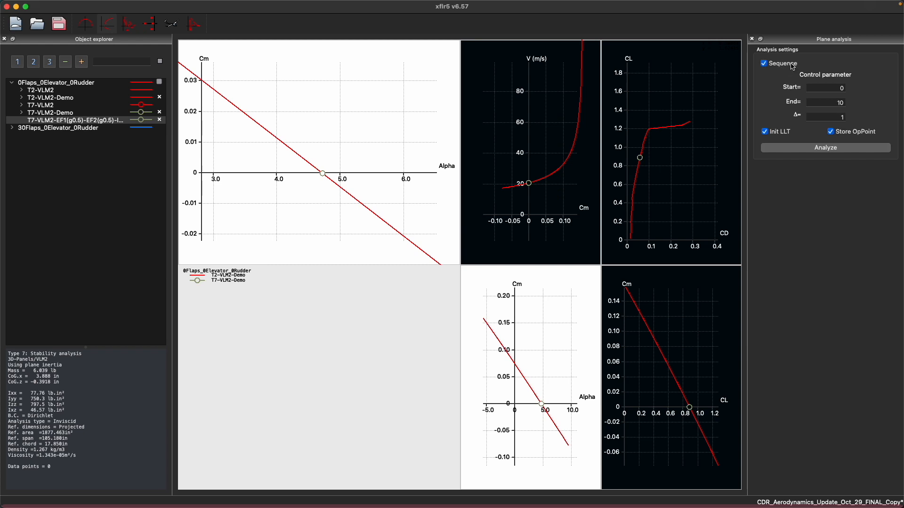
left_click(816, 87)
left_click_drag(816, 87, 855, 88)
key("Tab")
double_click(844, 117)
double_click(847, 117)
double_click(833, 88)
type("-1")
left_click(811, 148)
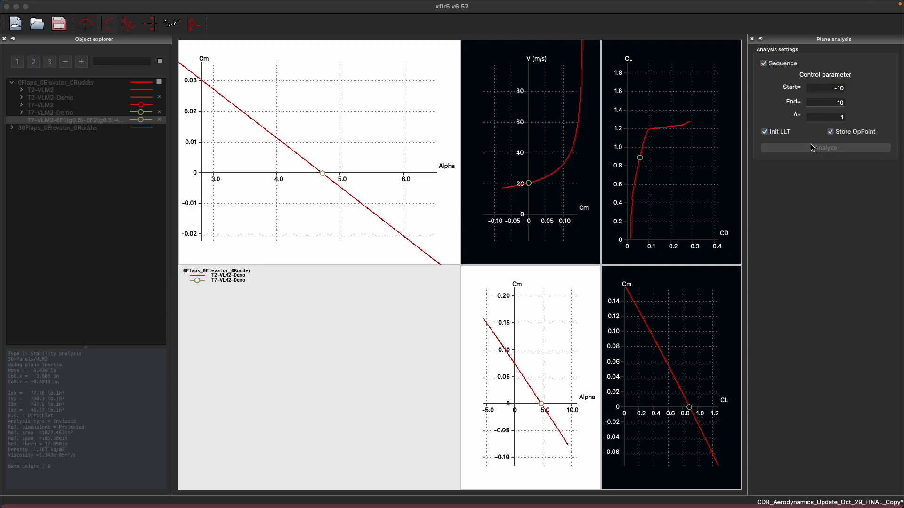
Examine the new analysis points along the zero-Cm line in the Cm versus Alpha graph.
scroll(272, 141, "up", 2)
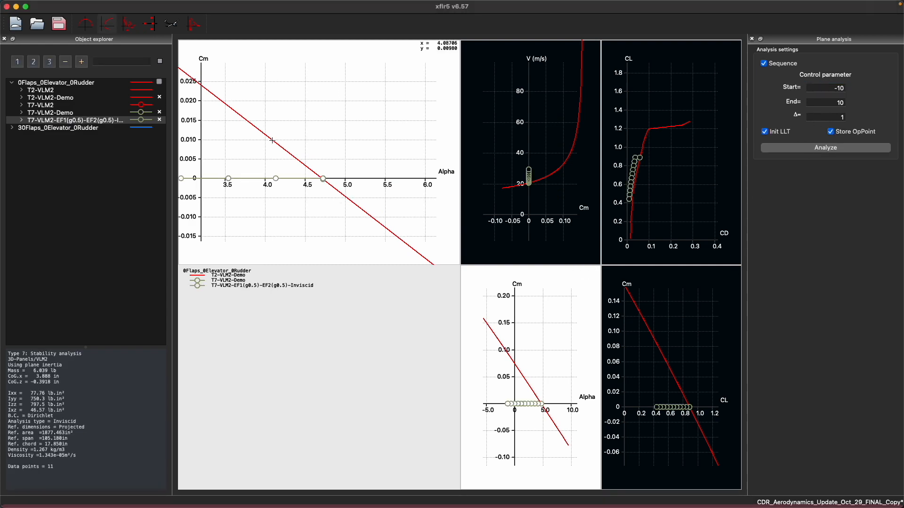
scroll(272, 141, "down", 3)
scroll(271, 143, "down", 1)
mouse_move(272, 150)
left_mouse_down()
mouse_move(427, 143)
mouse_move(285, 151)
left_mouse_up()
left_click_drag(349, 201, 315, 218)
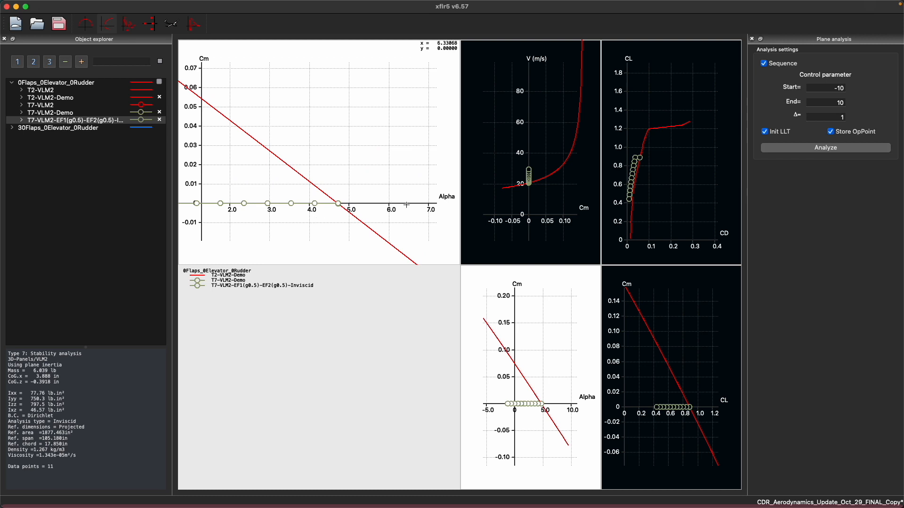
Switch to the four-graph layout and focus the V versus Cm graph on the points near zero Cm.
scroll(555, 172, "up", 10)
scroll(554, 171, "down", 2)
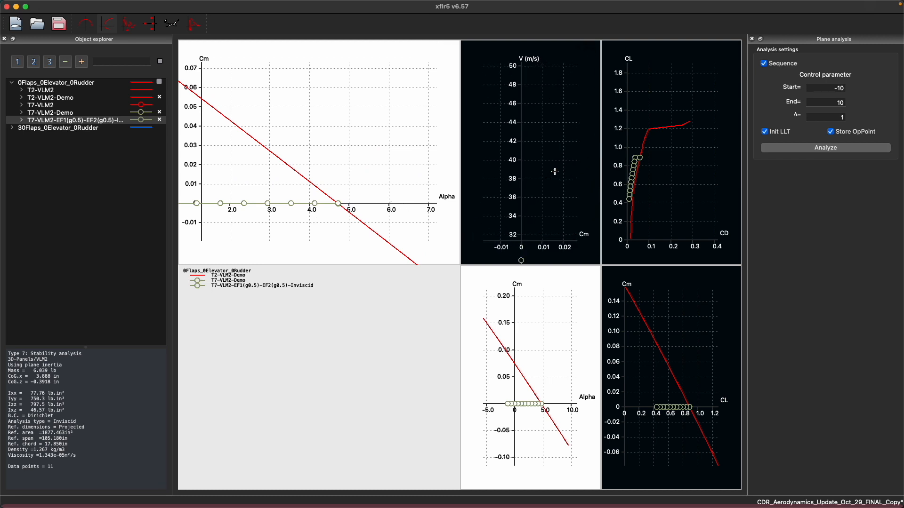
key("f")
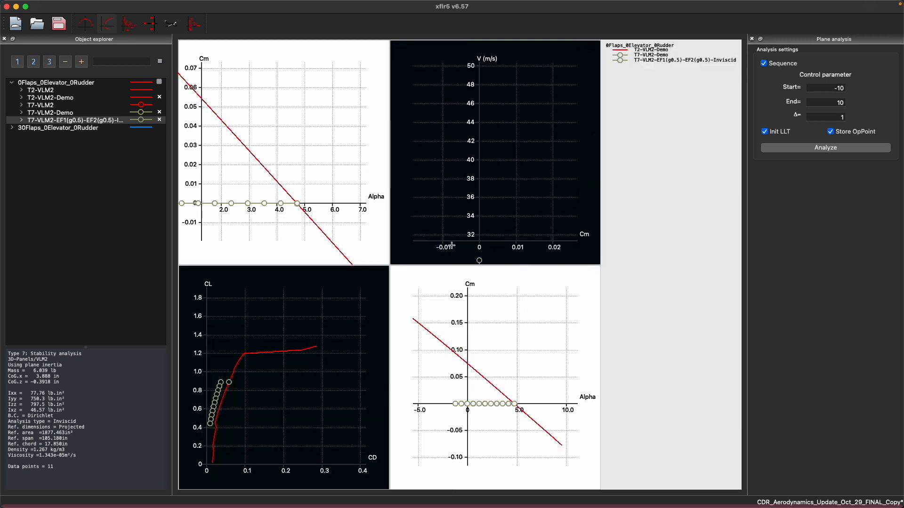
left_click_drag(307, 205, 338, 185)
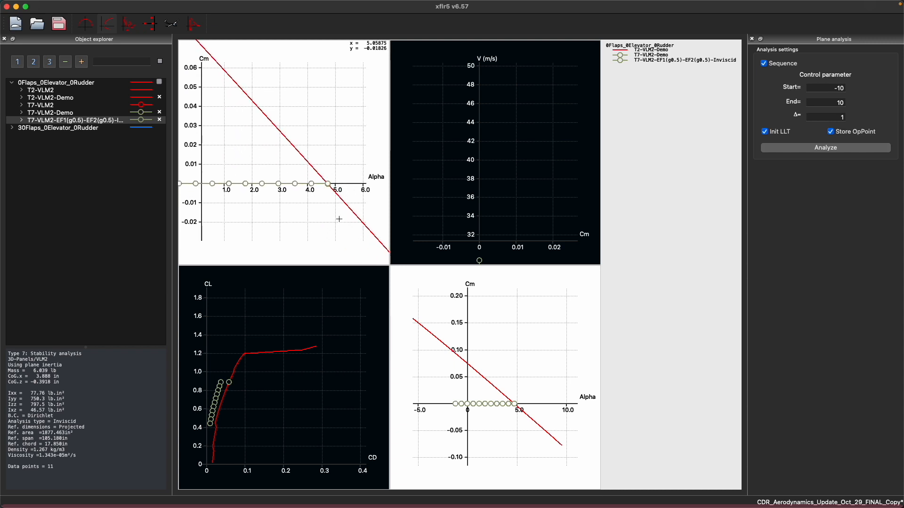
scroll(478, 203, "up", 5)
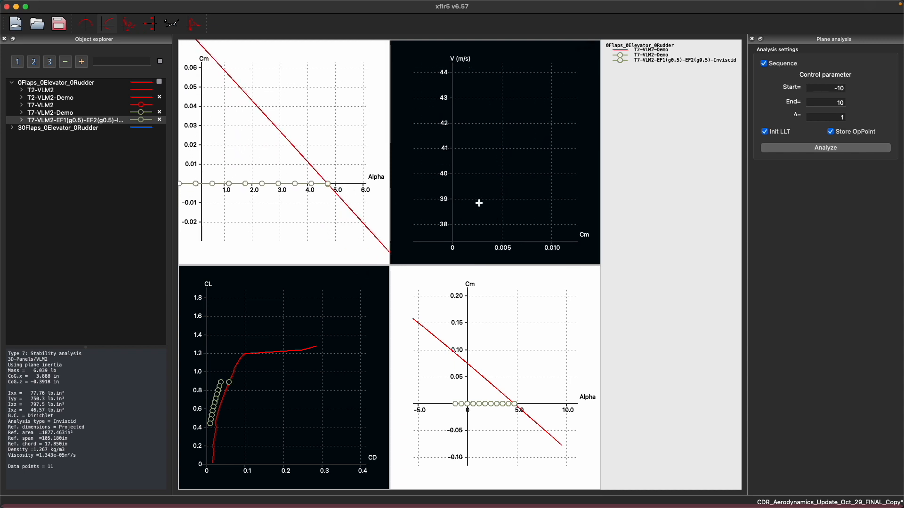
scroll(479, 203, "down", 10)
scroll(496, 180, "up", 5)
scroll(502, 153, "up", 6)
scroll(518, 139, "up", 8)
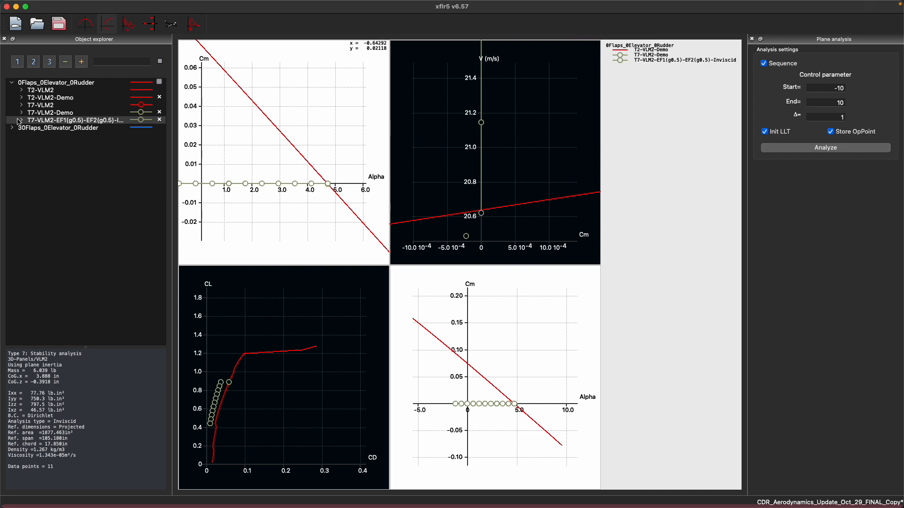
Expand the new elevator flap analysis and step through its operating points from 0.000 to 10.000 and back.
left_click(20, 120)
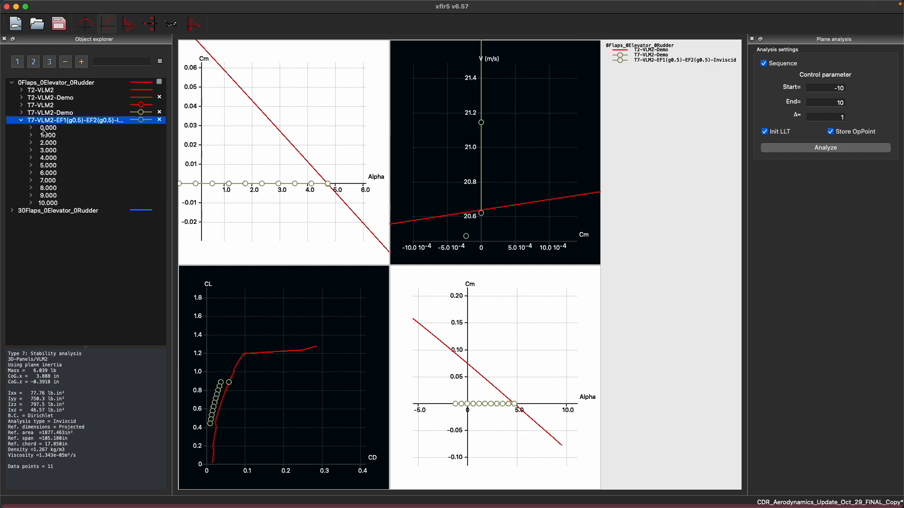
left_click(44, 130)
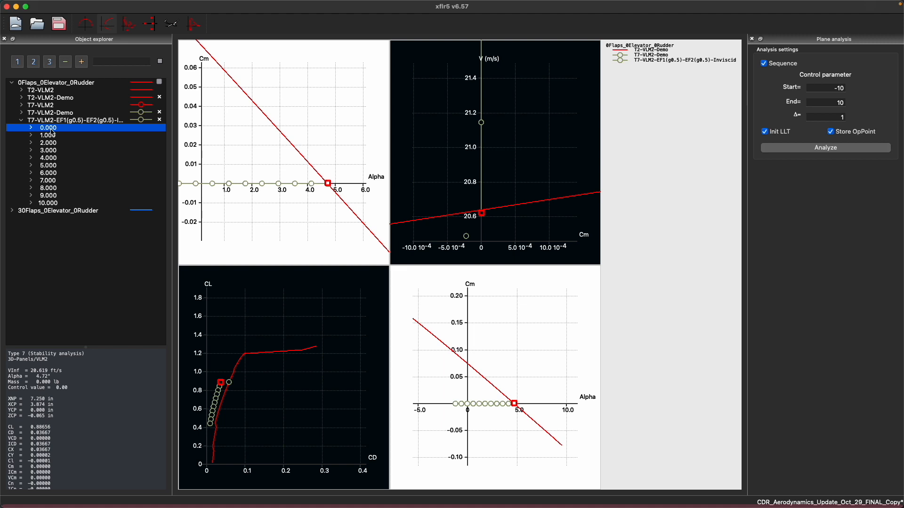
key("Down")
key("Down")
key("Down")
key("Down")
key("Down")
key("Down")
key("Down")
key("Down")
key("Down")
key("Down")
key("Down")
key("Up")
key("Up")
key("Up")
key("Up")
key("Up")
key("Up")
key("Up")
key("Up")
key("Up")
key("Up")
key("Up")
key("Up")
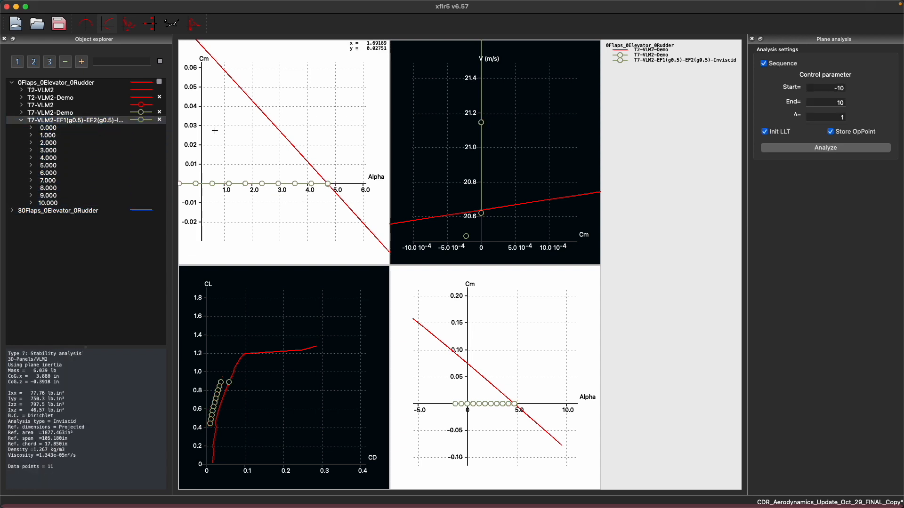
Rerun the elevator flap analysis over the -10 to 10 control sequence and save the project.
scroll(544, 180, "up", 3)
scroll(530, 144, "down", 5)
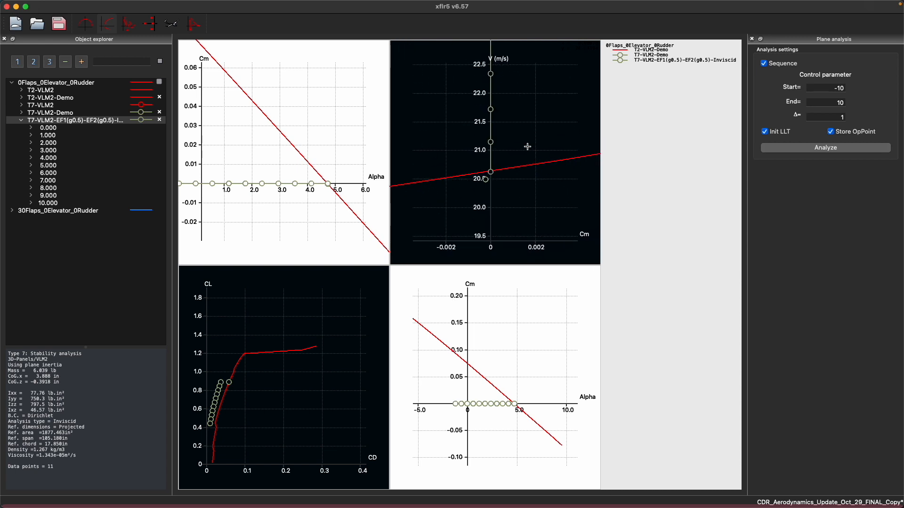
scroll(498, 167, "down", 5)
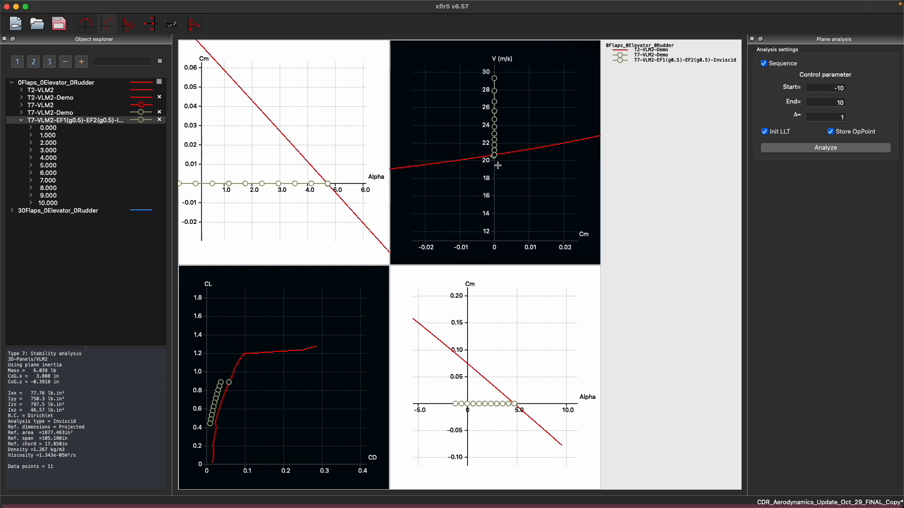
left_click(817, 147)
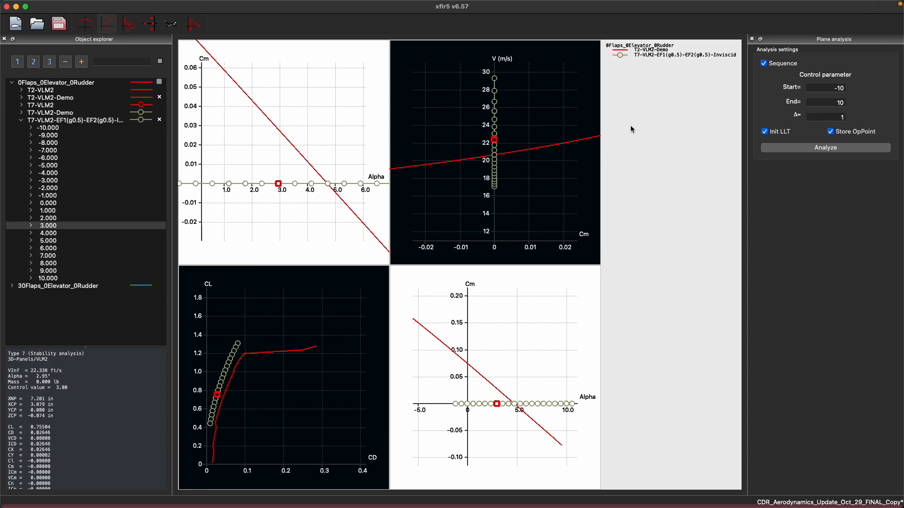
key("ctrl+s")
Review the start and end of the elevator flap analysis's control range and select its -10.000 operating point.
left_click(61, 122)
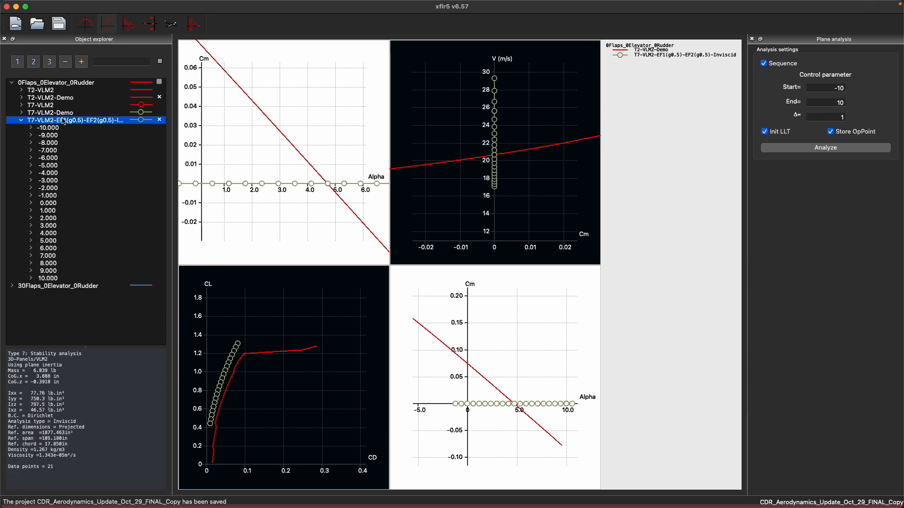
right_click(63, 122)
left_click(830, 95)
left_click(855, 90)
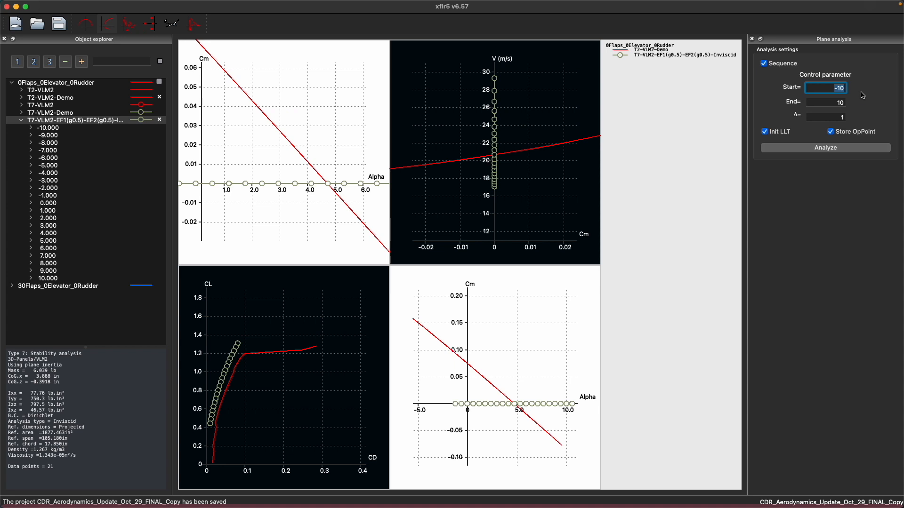
left_click(822, 103)
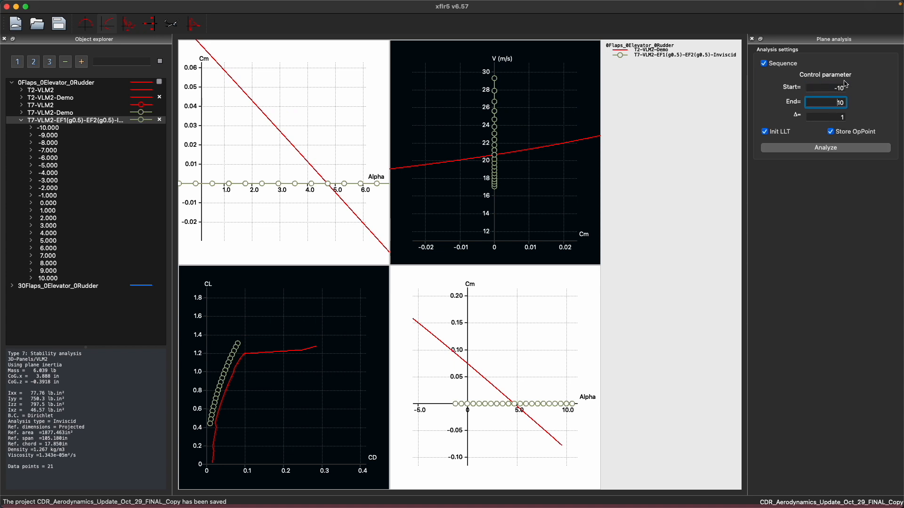
left_click(667, 148)
left_click(56, 128)
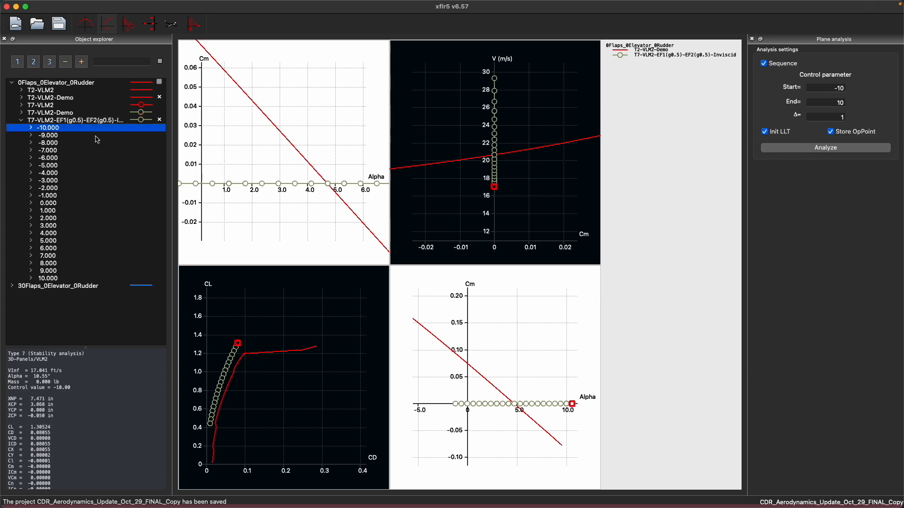
Change the Cm versus Alpha graph in the upper row to plot CL against Alpha.
right_click(298, 121)
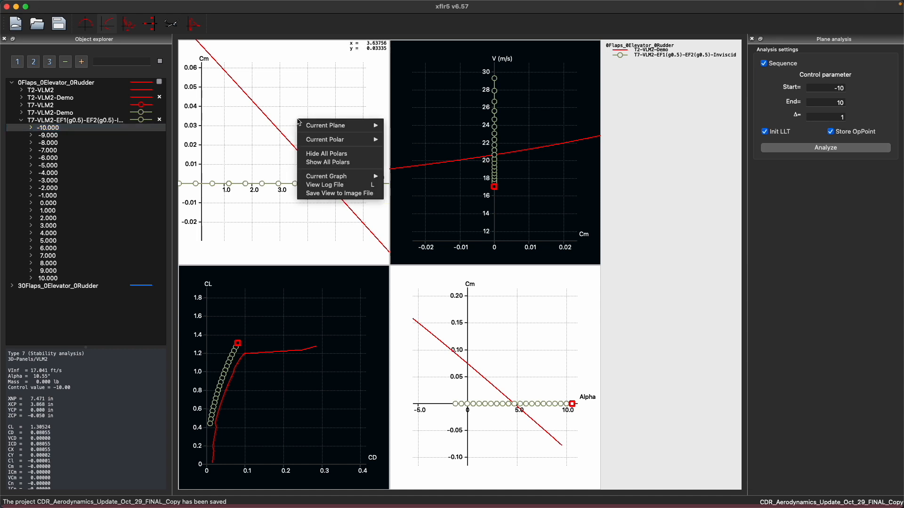
mouse_move(341, 177)
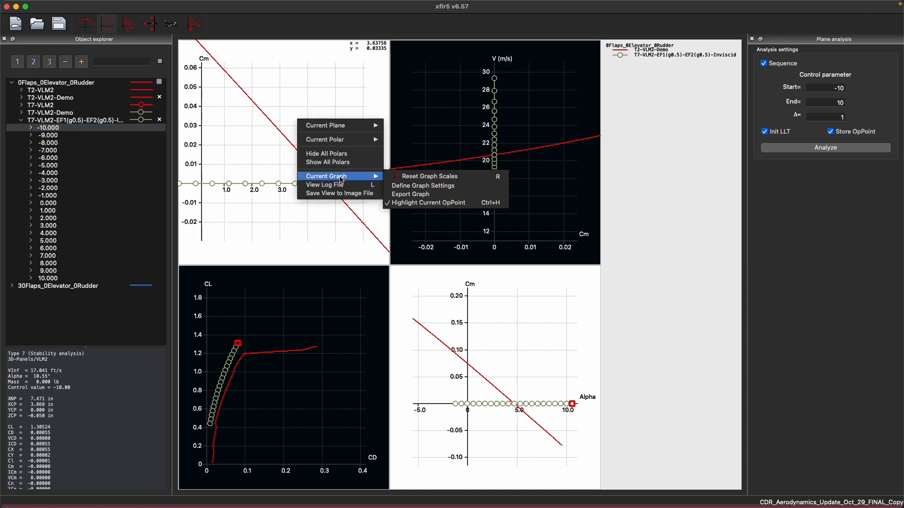
left_click(429, 186)
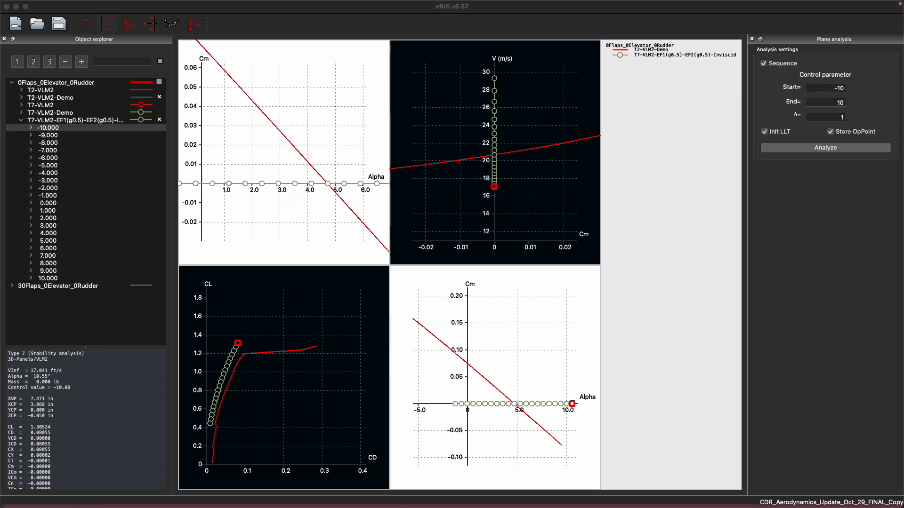
key("ctrl+Up")
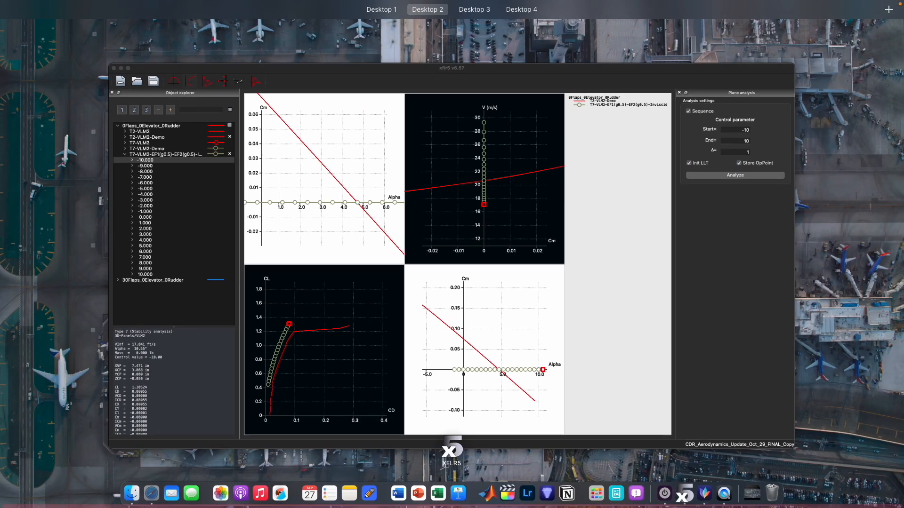
left_click(408, 247)
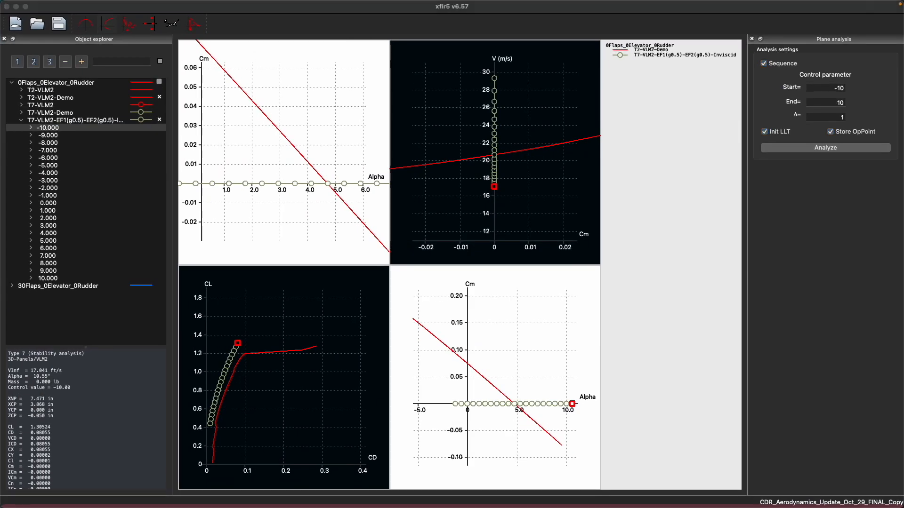
left_click_drag(490, 507, 455, 128)
left_click(417, 192)
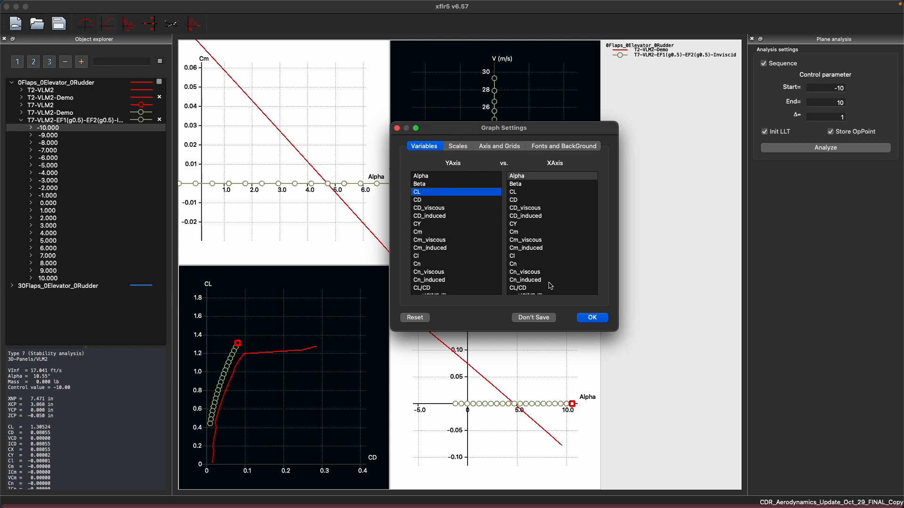
left_click(592, 318)
left_click(323, 193)
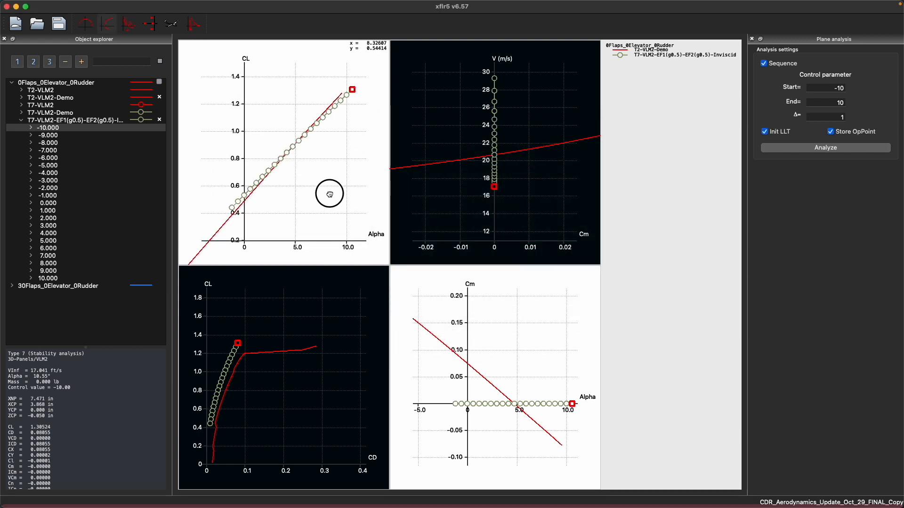
scroll(282, 124, "up", 1)
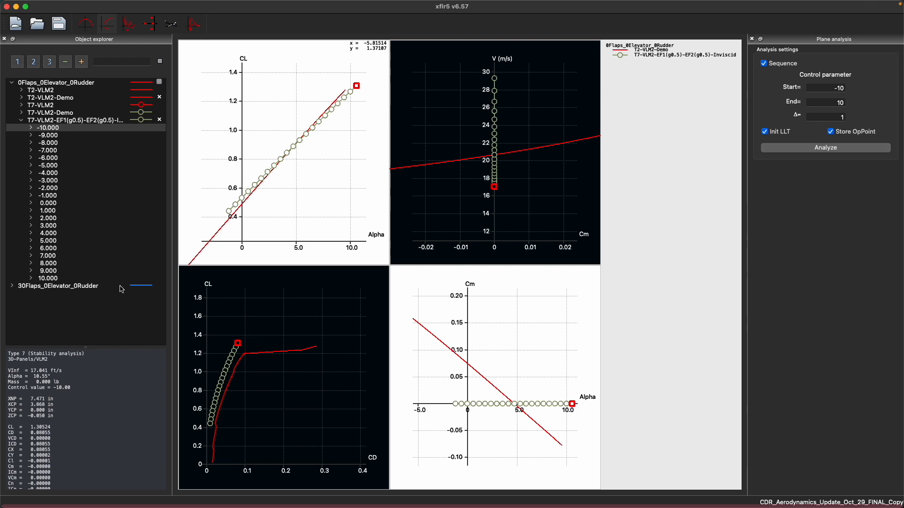
Step through the elevator flap analysis's operating points from 10.000 to 0.000, following the highlighted point on the graphs.
left_click(96, 278)
key("Up")
key("Up")
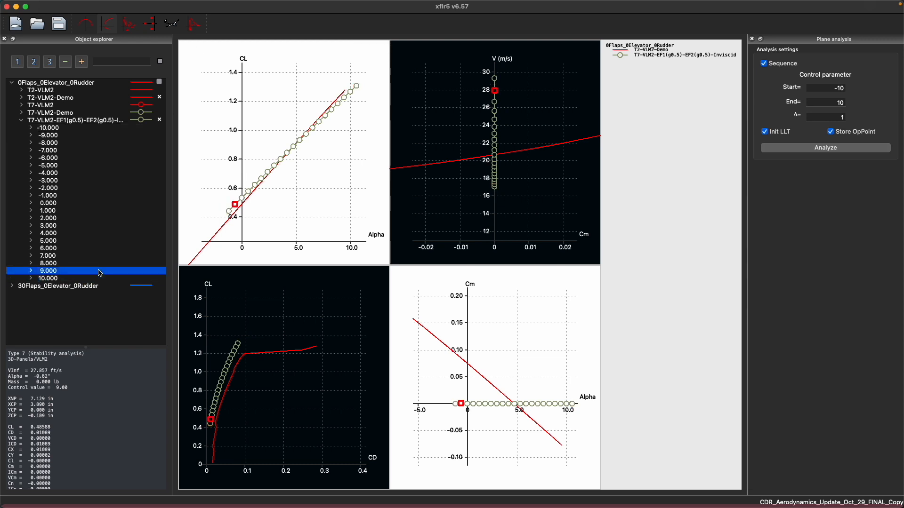
key("Up")
key("Up")
key("Up")
key("Up")
key("Up")
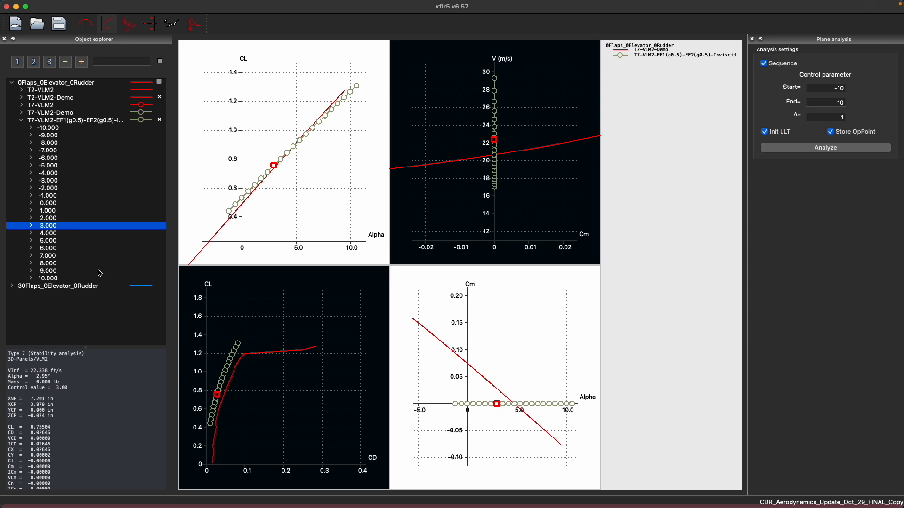
key("Up")
key("Up")
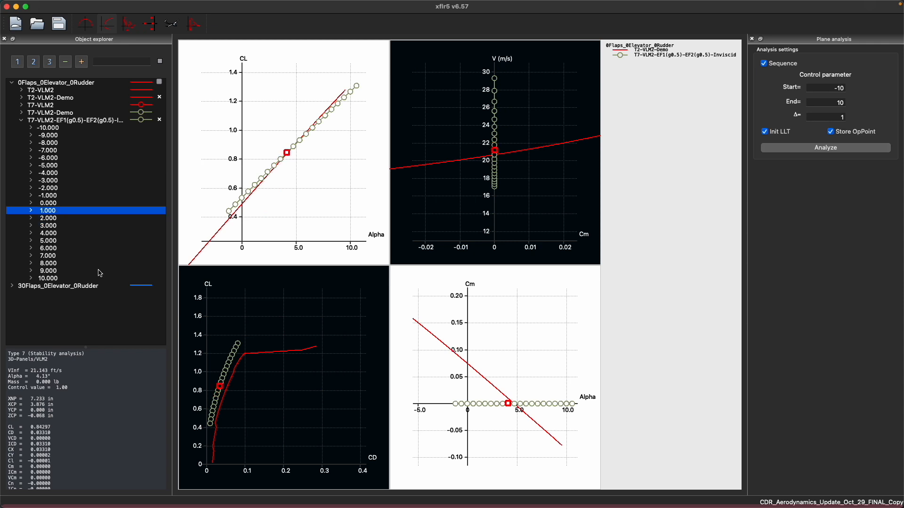
key("Up")
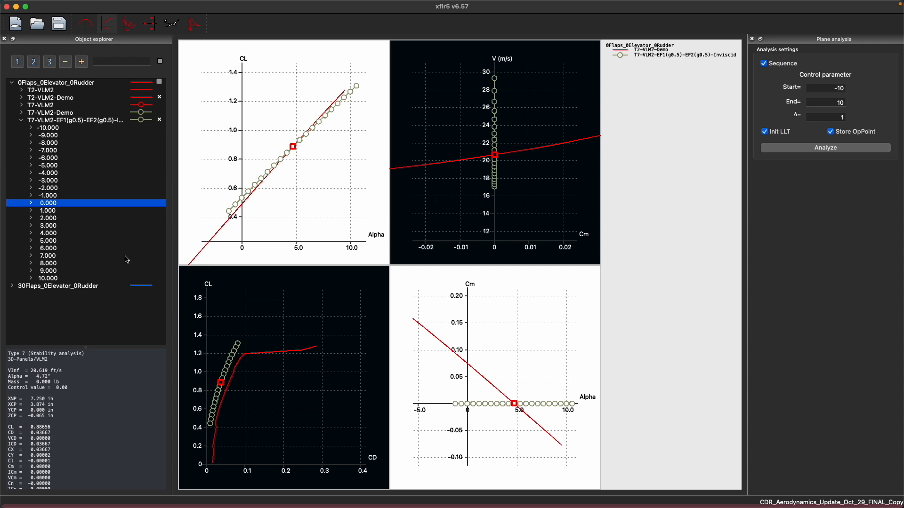
Review the control parameter gains in the elevator flap analysis's definition and close it without saving.
left_click(106, 121)
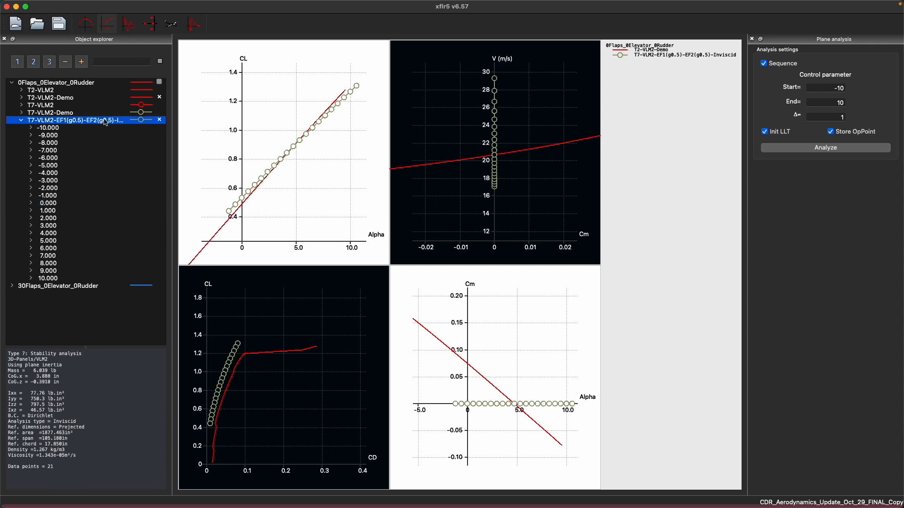
right_click(112, 121)
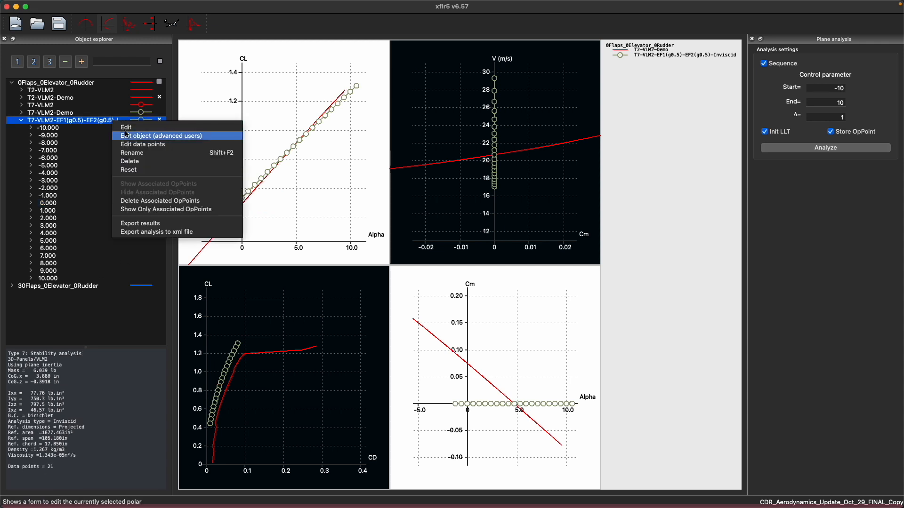
left_click(126, 129)
left_click(374, 187)
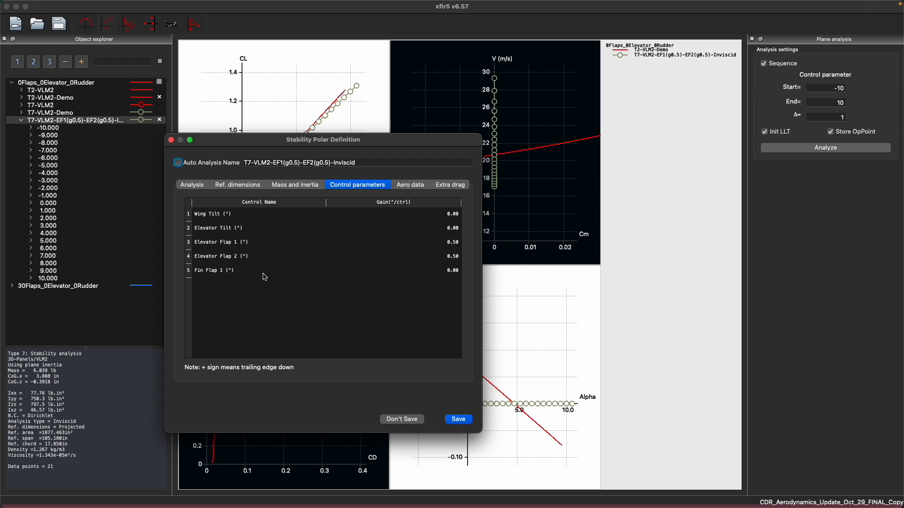
left_click(170, 140)
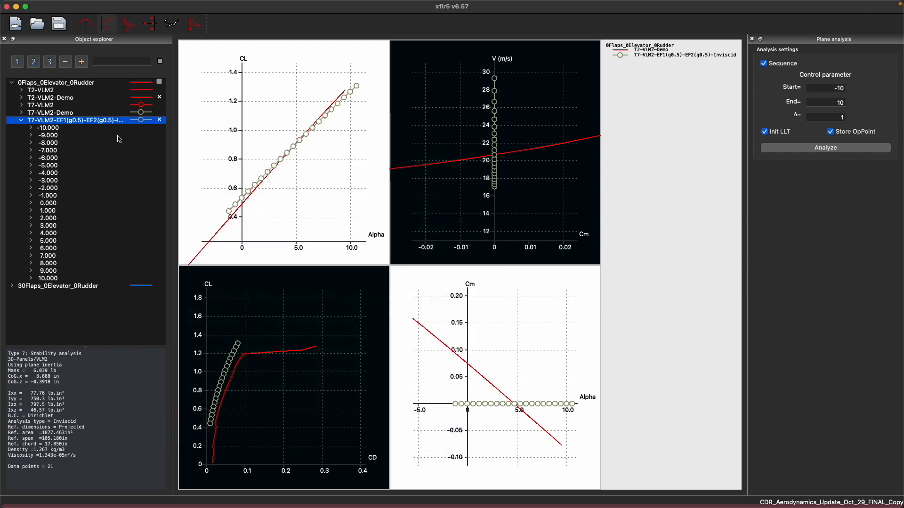
Step through the elevator flap analysis's negative control operating points from -10.000 to -1.000.
key("Down")
key("Down")
key("Down")
key("Down")
key("Down")
key("Down")
key("Down")
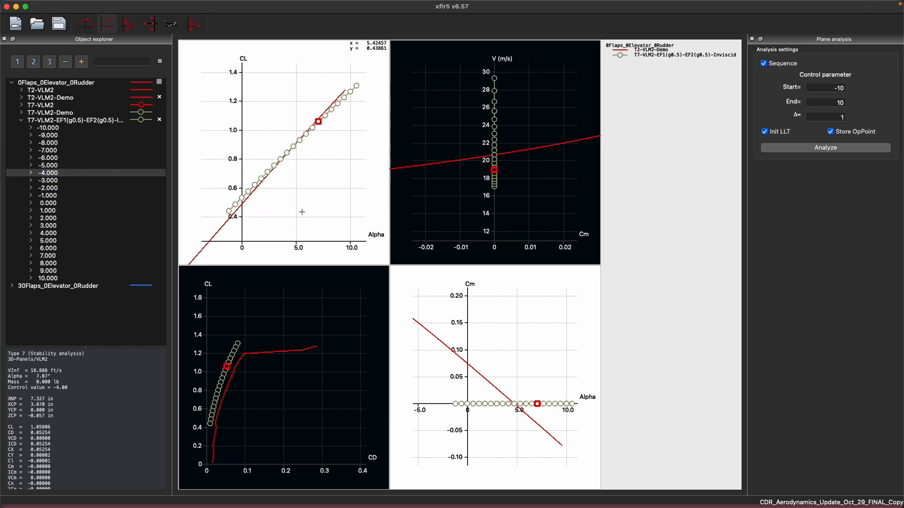
left_click(89, 173)
key("Down")
key("Down")
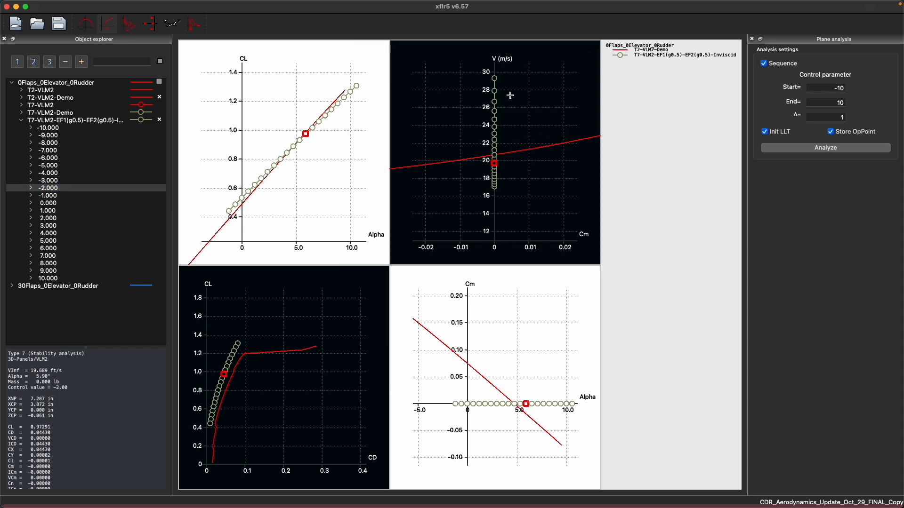
left_click(88, 195)
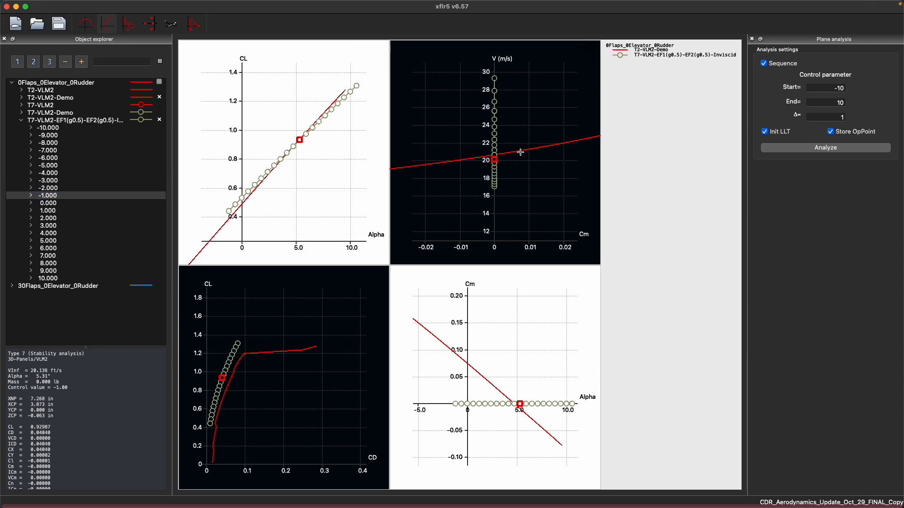
Examine the V versus Cm graph closely around zero Cm at operating points 0.000, -1.000 and 2.000.
scroll(504, 165, "up", 10)
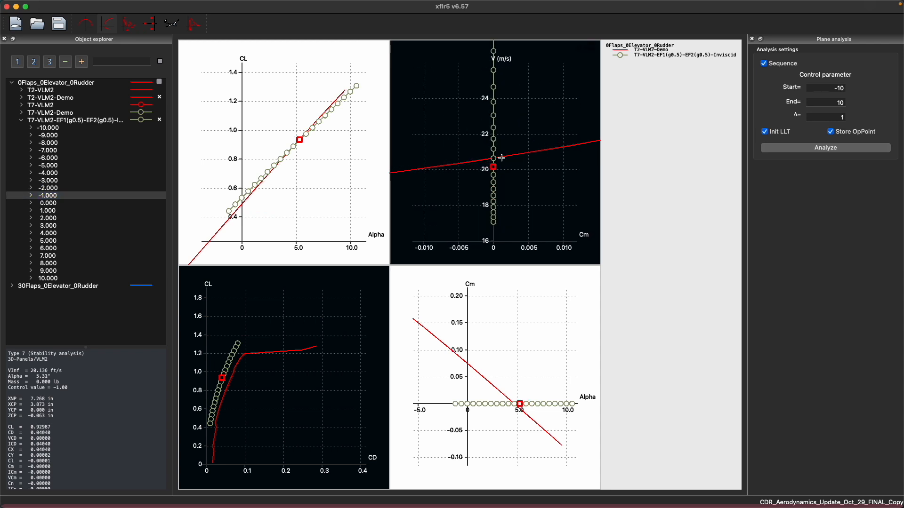
left_click(69, 203)
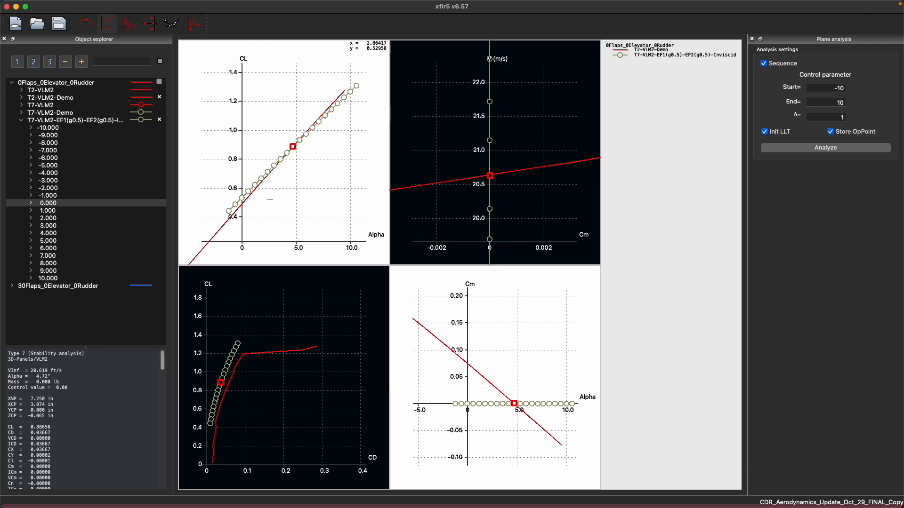
left_click(93, 196)
left_click(92, 218)
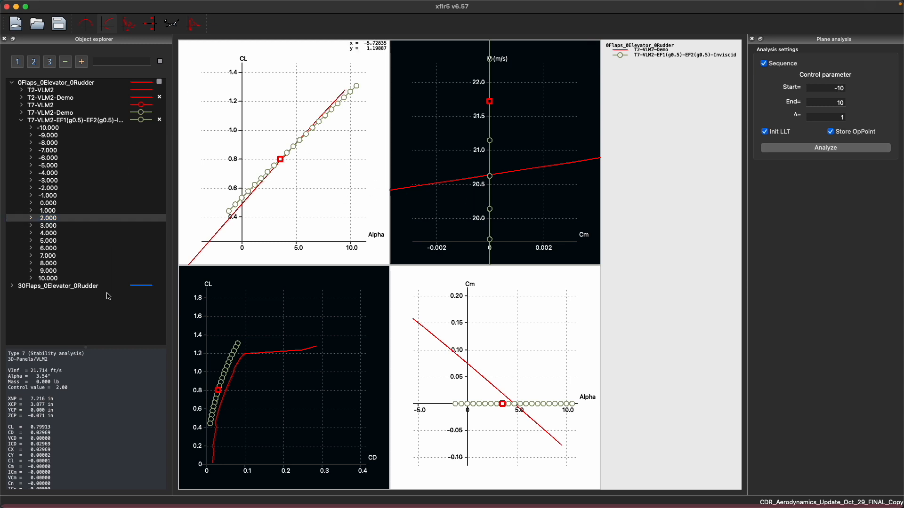
Bring the full speed range back on the V versus Cm graph and step through operating points from 10.000 to 4.000.
left_click(92, 281)
key("Up")
key("Up")
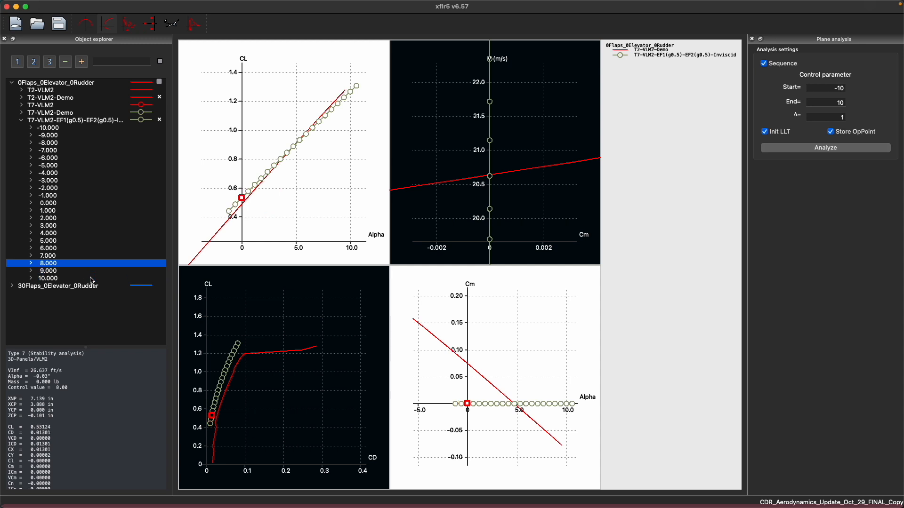
scroll(436, 188, "down", 10)
scroll(439, 189, "down", 1)
left_click(77, 266)
key("Down")
key("Down")
key("Down")
key("Up")
key("Up")
key("Up")
key("Up")
key("Up")
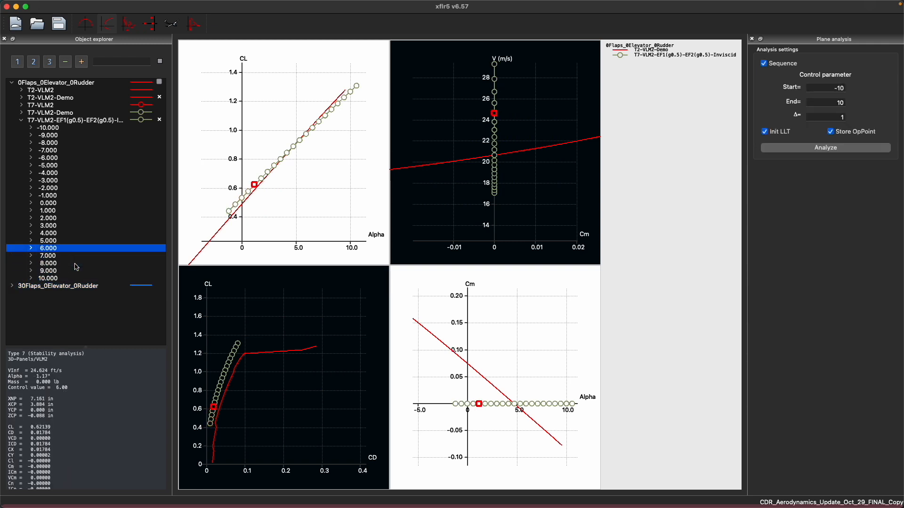
key("Up")
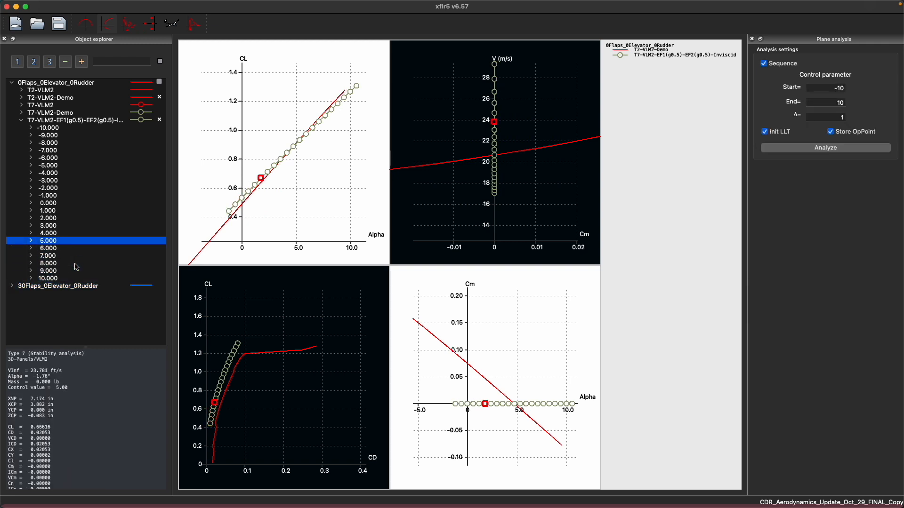
key("Up")
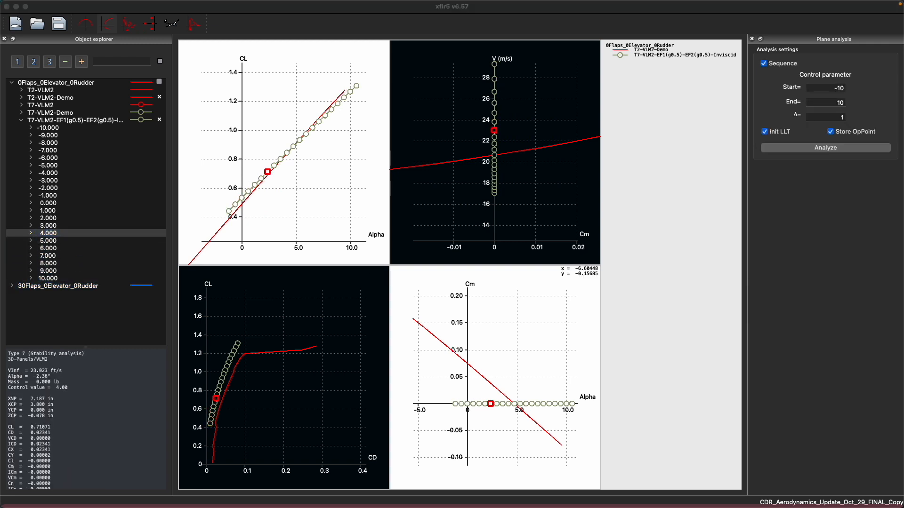
right_click(548, 309)
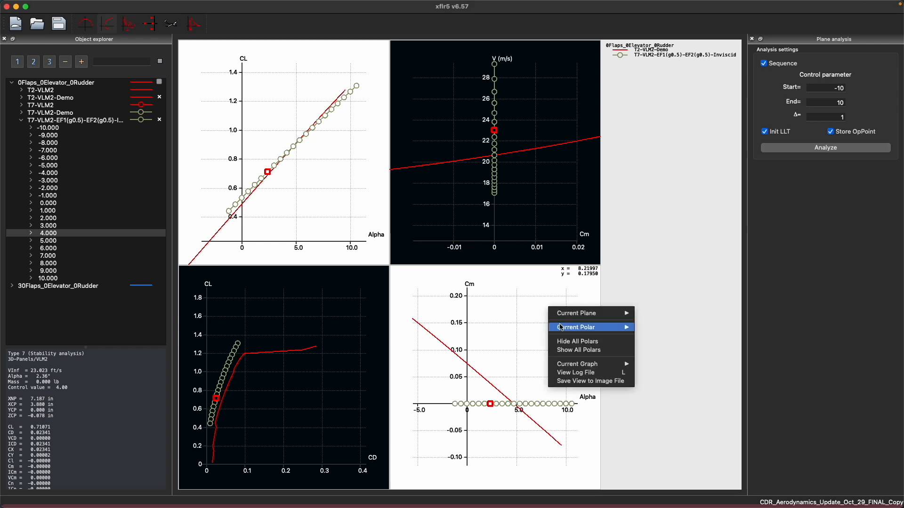
mouse_move(591, 330)
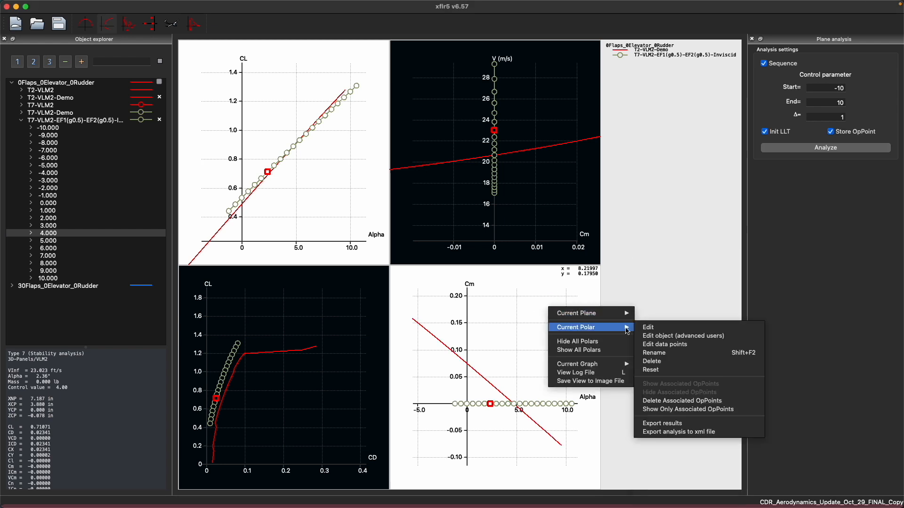
left_click(653, 328)
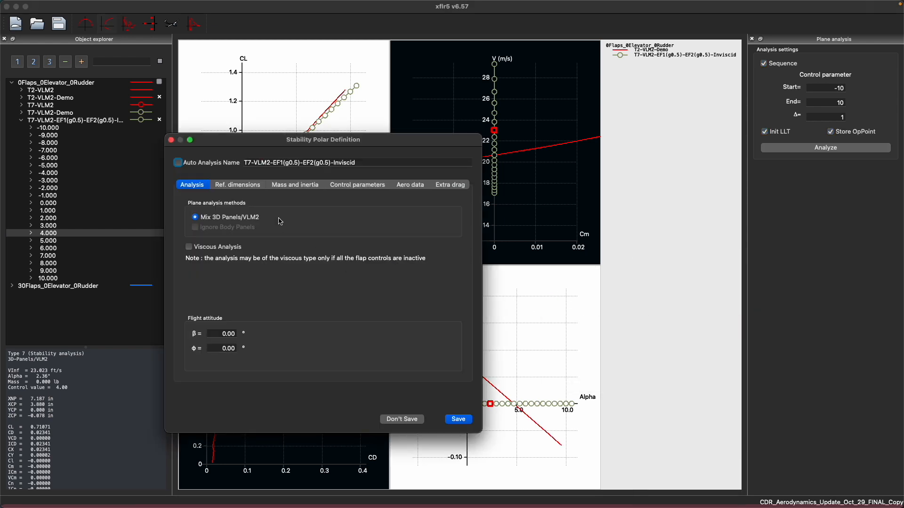
left_click(170, 140)
Change the remaining Cm versus Alpha graph to plot CD against Alpha.
right_click(510, 343)
mouse_move(566, 404)
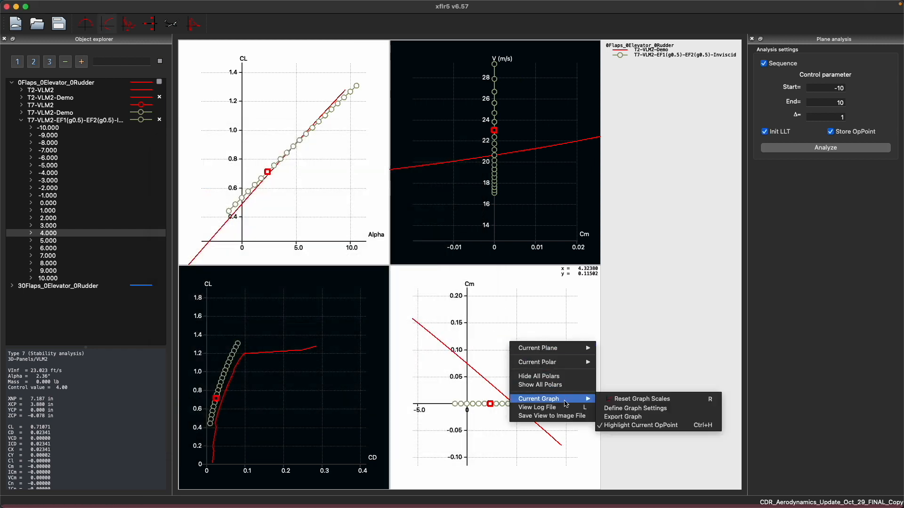
left_click(629, 408)
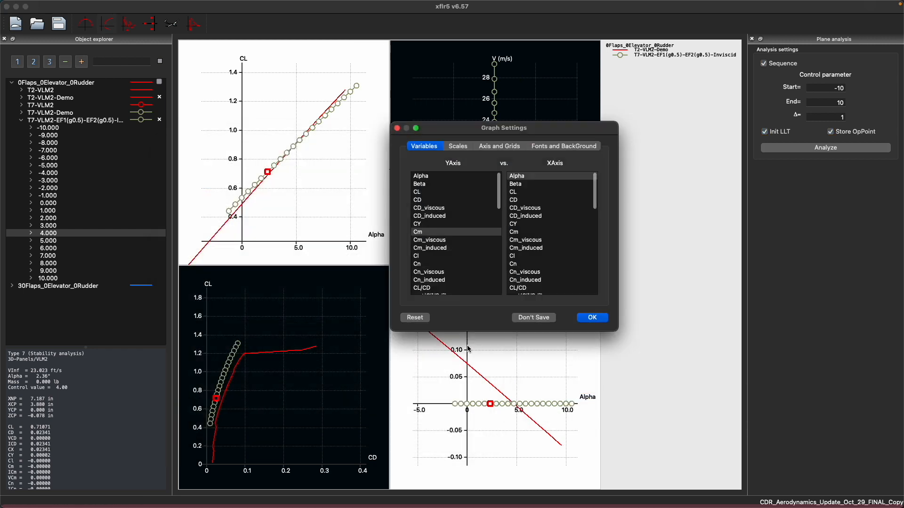
left_click(429, 202)
left_click(591, 318)
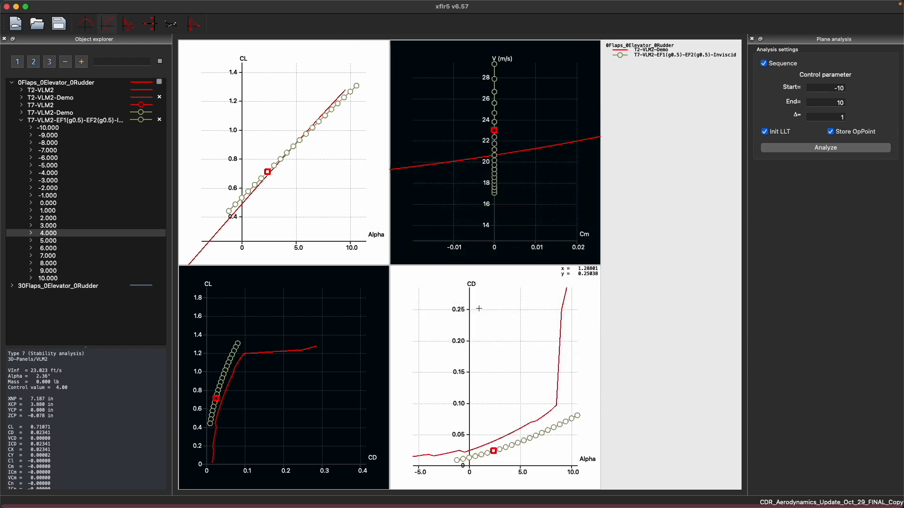
Step through the operating points from 4.000 to -8.000, comparing the highlighted point on the CD versus Alpha graph and the others.
left_click(115, 233)
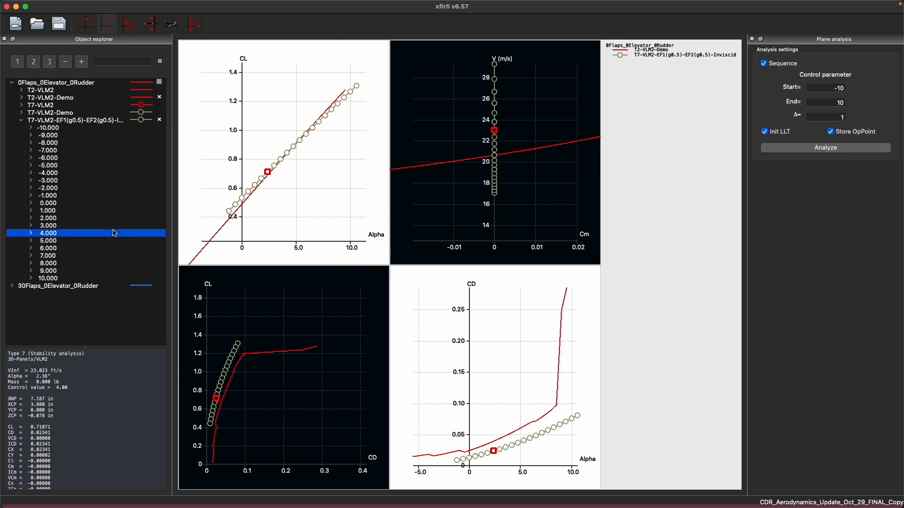
key("Up")
key("Up")
key("Up")
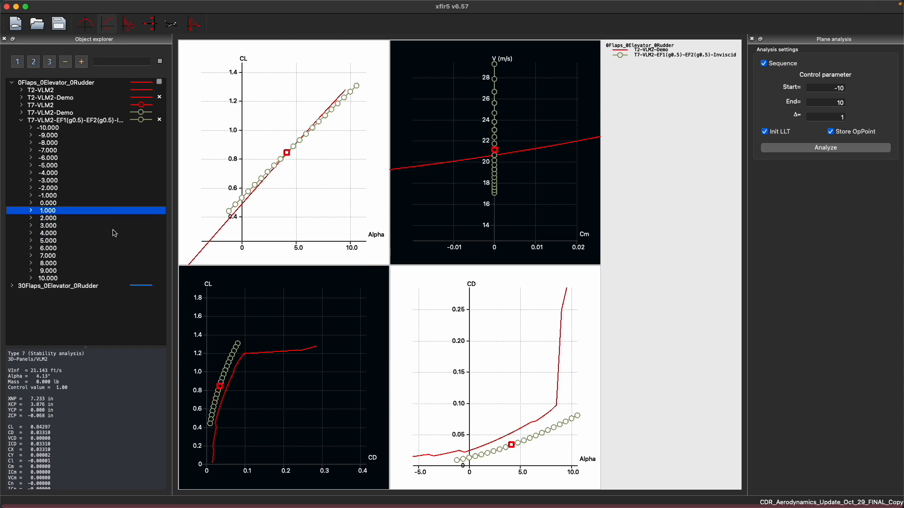
key("Up")
key("Up")
key("Up")
key("Right")
key("Up")
key("Up")
key("Down")
key("Down")
key("Left")
key("Up")
key("Up")
key("Up")
key("Up")
key("Up")
key("Up")
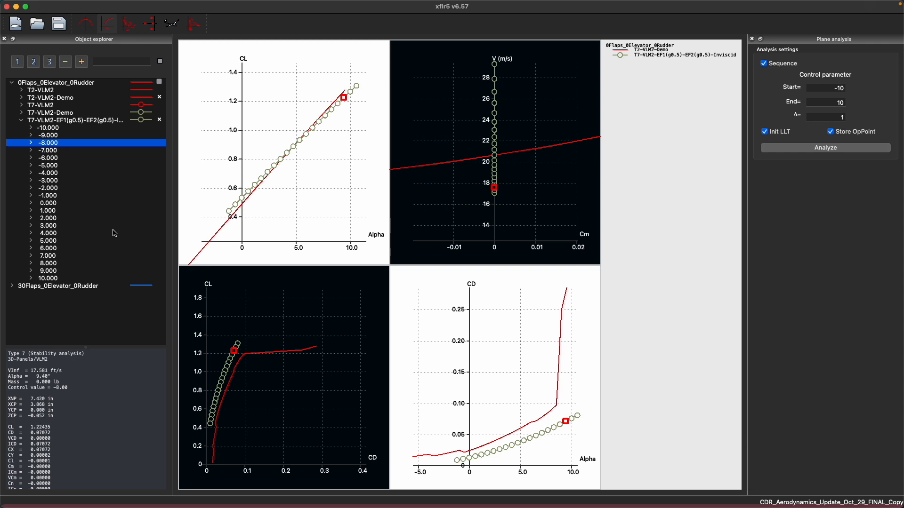
Step through the operating points from -8.000 to -4.000 on the four polar graphs.
key("Down")
key("Down")
left_click(74, 178)
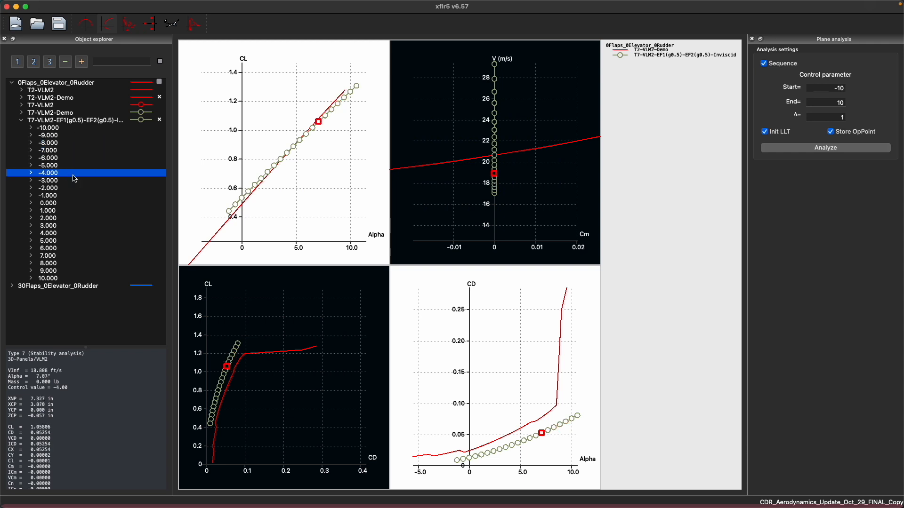
Change the CL versus CD graph to plot Cm against Alpha.
right_click(309, 316)
mouse_move(349, 373)
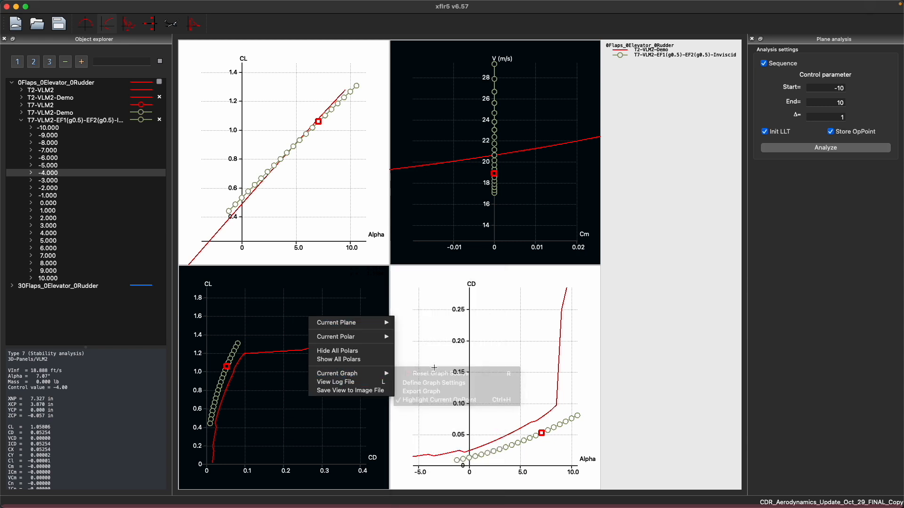
mouse_move(377, 373)
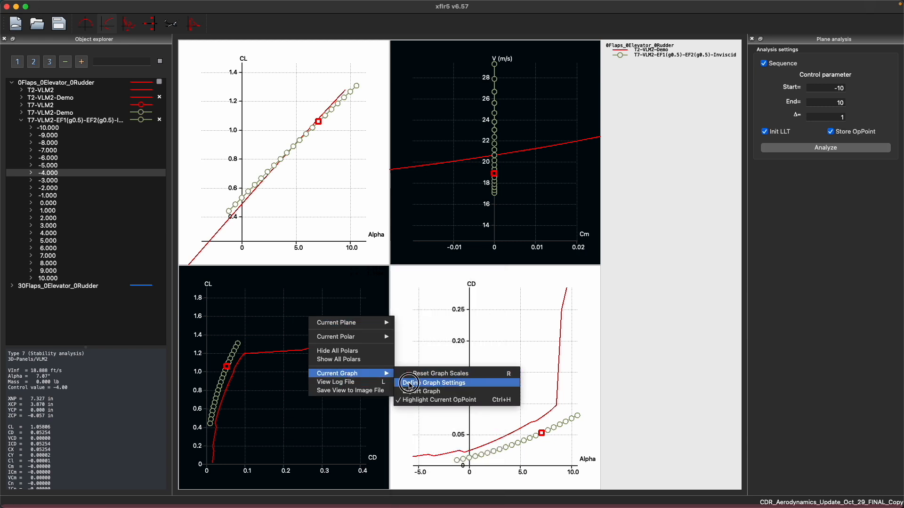
left_click(410, 384)
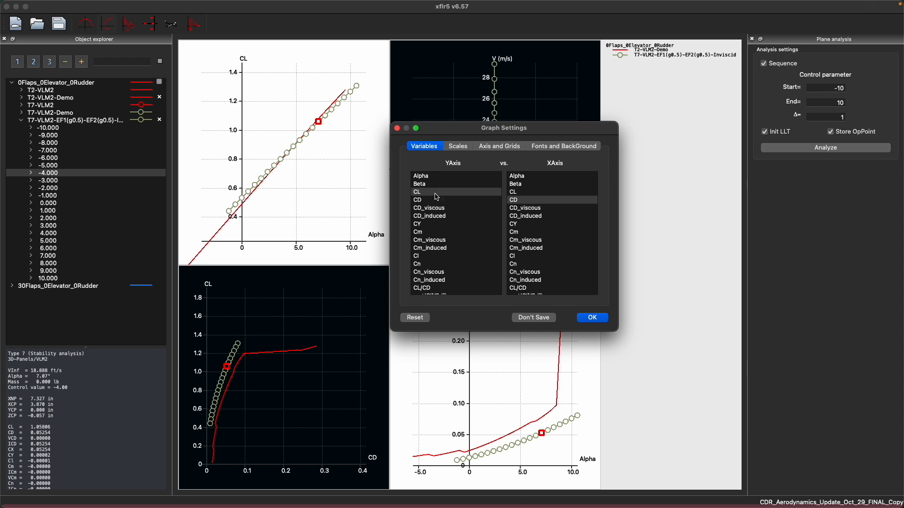
left_click(431, 233)
left_click(539, 178)
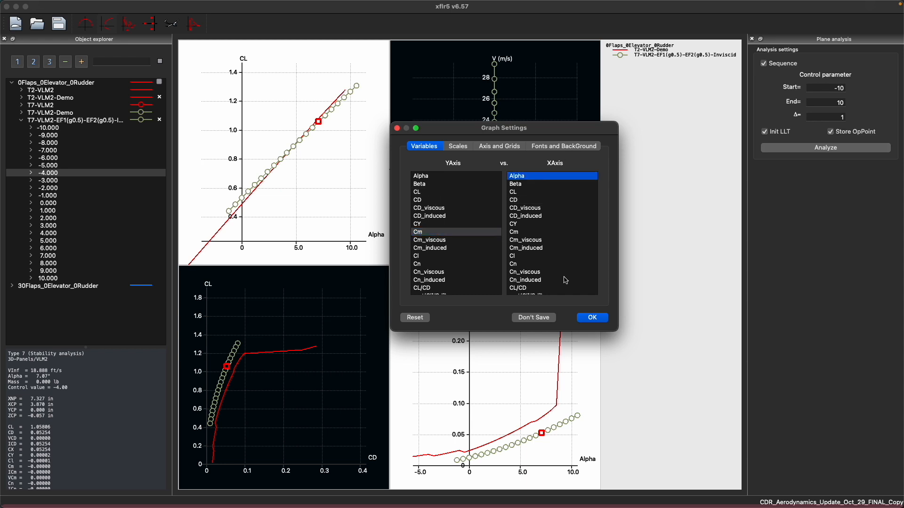
left_click(588, 316)
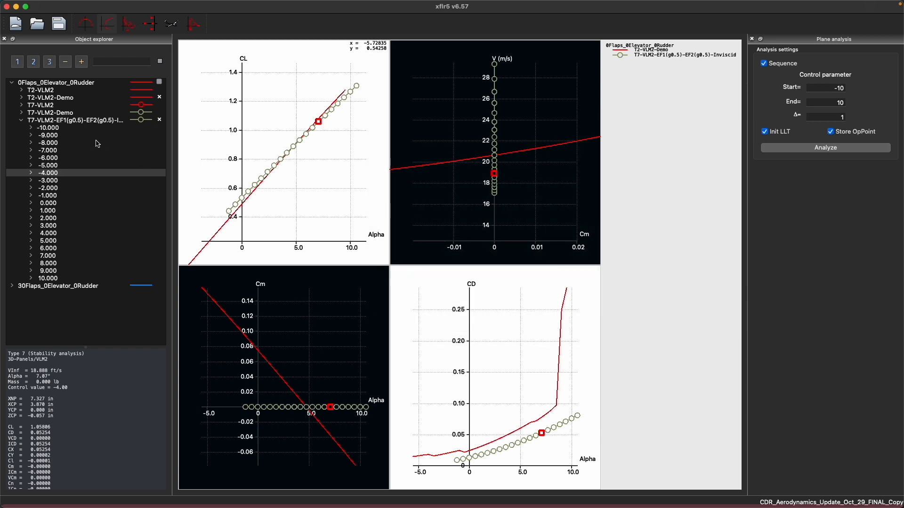
Step through the operating points down to 0.000, following the highlighted point on the Cm versus Alpha graph.
left_click(102, 159)
key("Down")
key("Down")
key("Down")
key("Down")
key("Down")
key("Down")
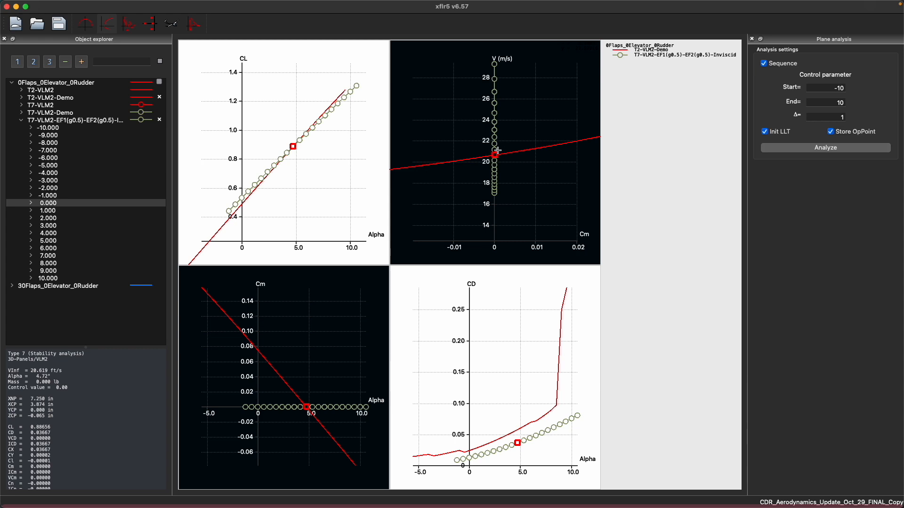
Examine the V versus Cm and Cm versus Alpha graphs closely around the zero Cm crossing at operating point 0.000.
scroll(496, 150, "up", 4)
scroll(493, 153, "up", 2)
scroll(315, 408, "up", 5)
scroll(311, 445, "up", 4)
left_click_drag(368, 448, 332, 392)
scroll(321, 414, "up", 4)
left_click_drag(322, 425, 309, 406)
scroll(309, 406, "up", 3)
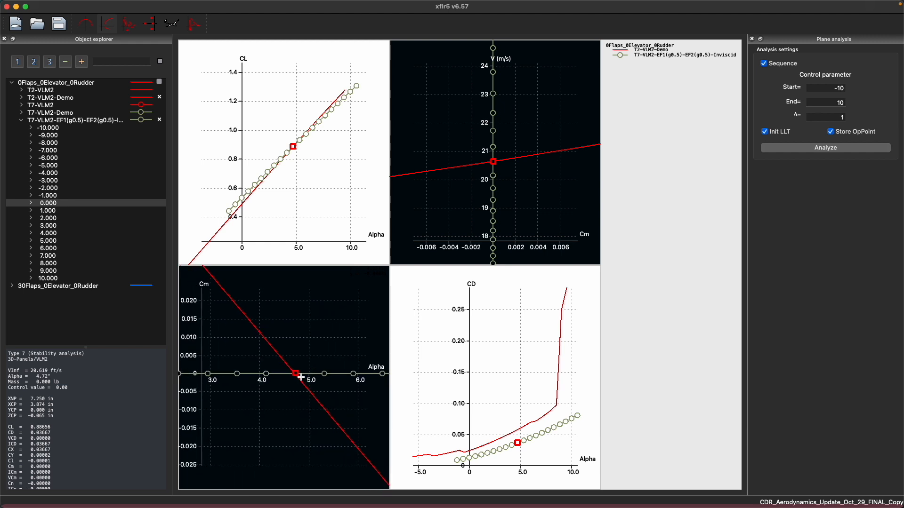
scroll(271, 356, "up", 3)
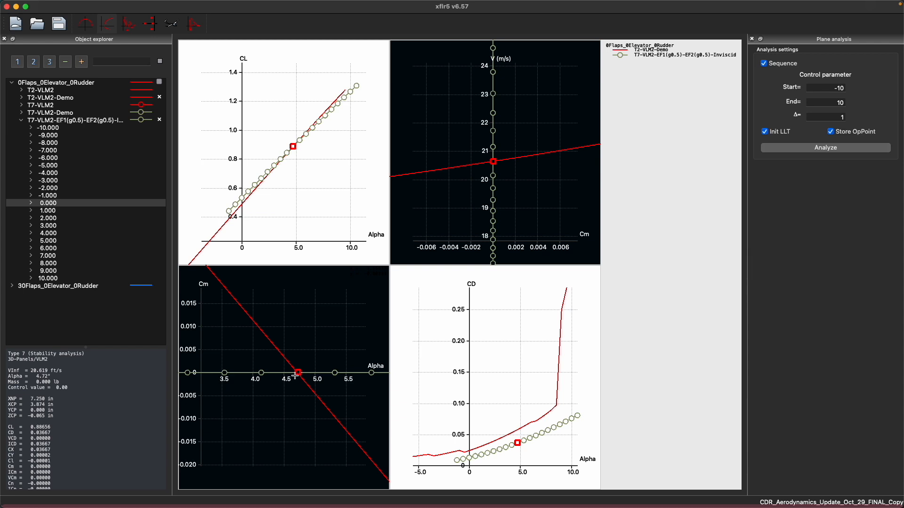
scroll(295, 376, "up", 1)
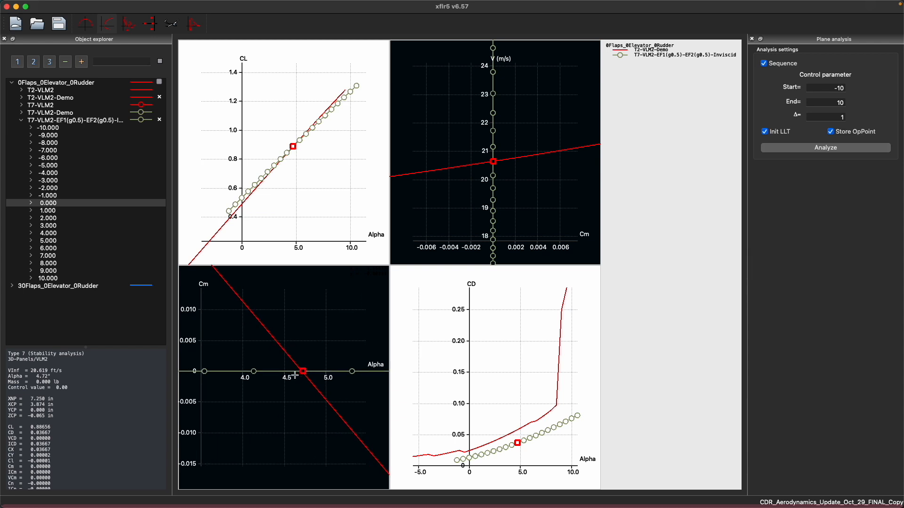
scroll(312, 372, "up", 1)
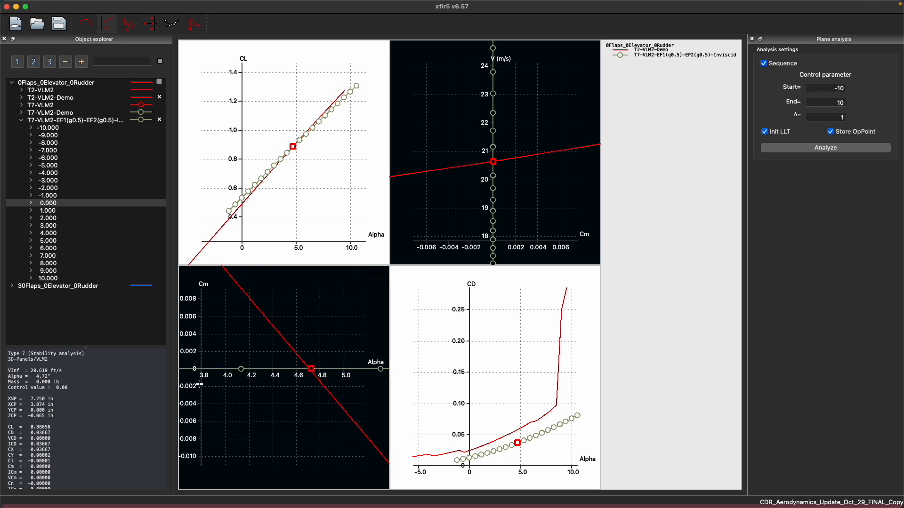
Inspect the stability modes listed under operating point 0.000, viewing Mode 1, and collapse the list again.
left_click(80, 181)
left_click(31, 203)
left_click(31, 203)
left_click(48, 203)
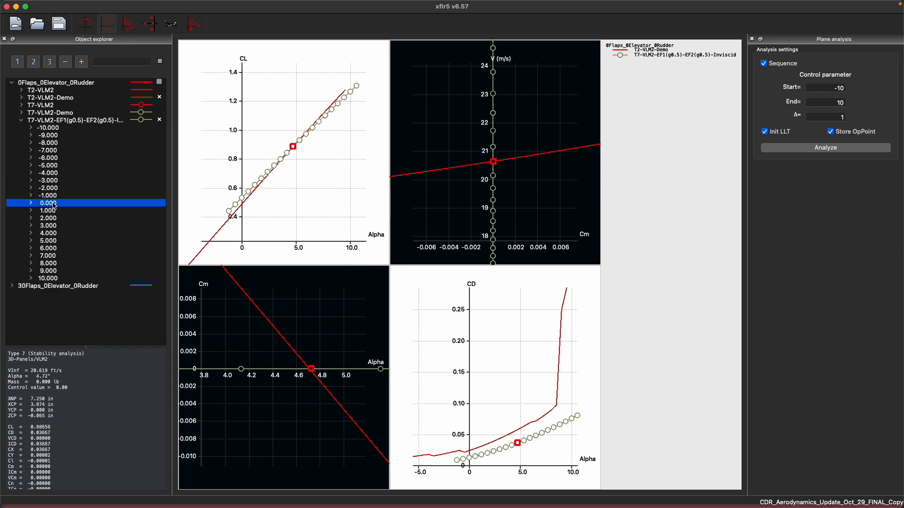
left_click(31, 203)
left_click(52, 211)
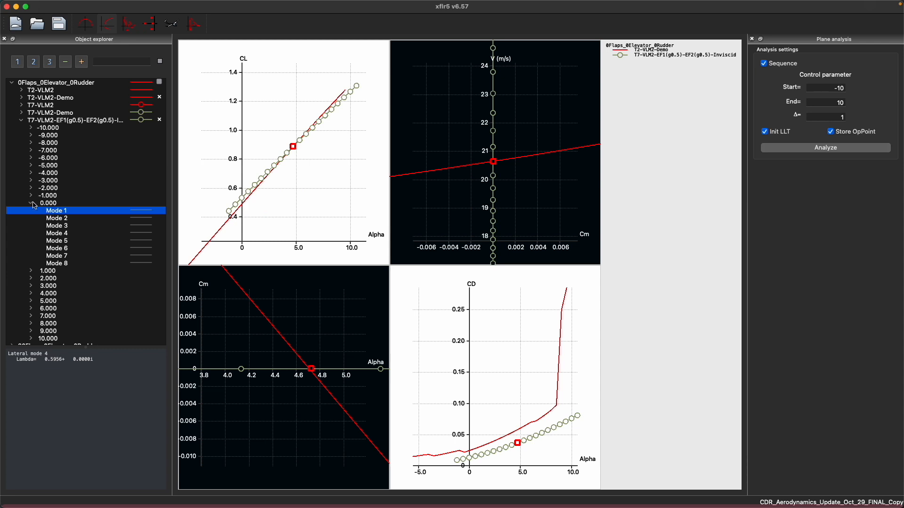
left_click(31, 203)
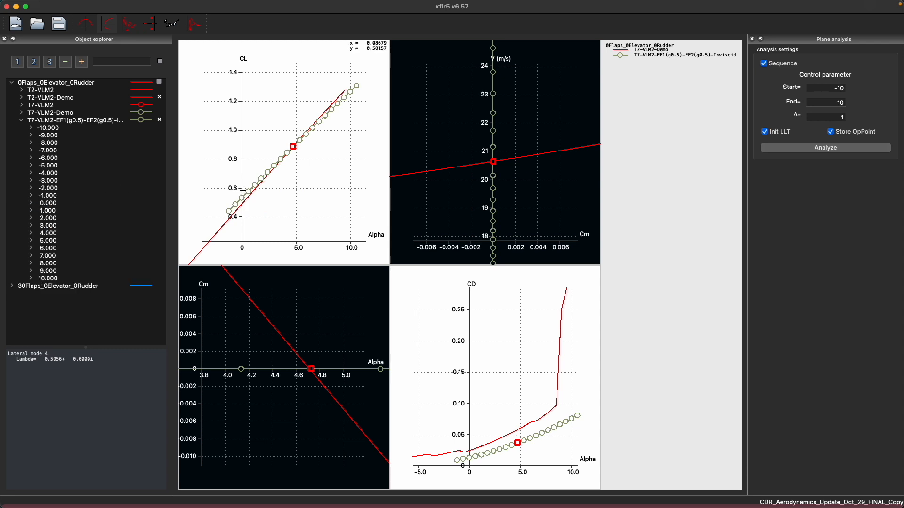
Edit the T7-VLM2-EF1(g0.5)-EF2(g0.5)-Inviscid polar and try setting the Elevator Flap 1 and Elevator Flap 2 gains to 0.
left_click(97, 120)
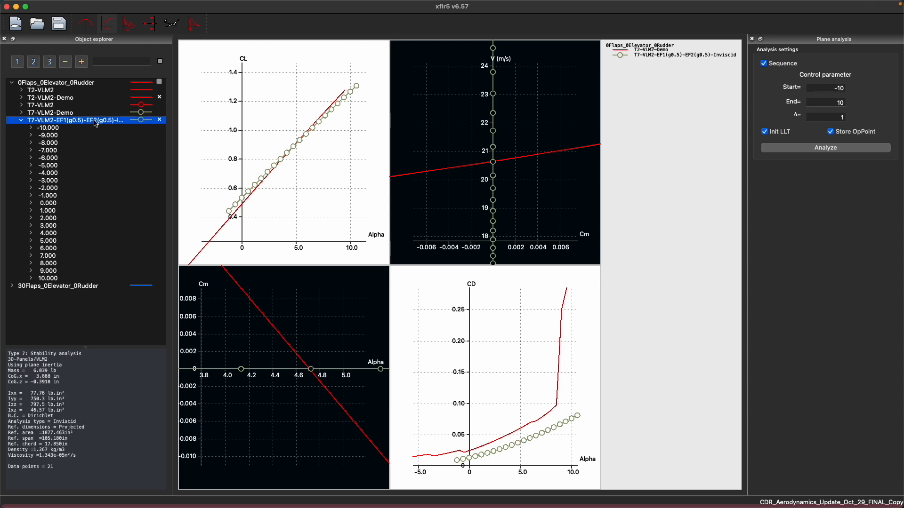
right_click(96, 124)
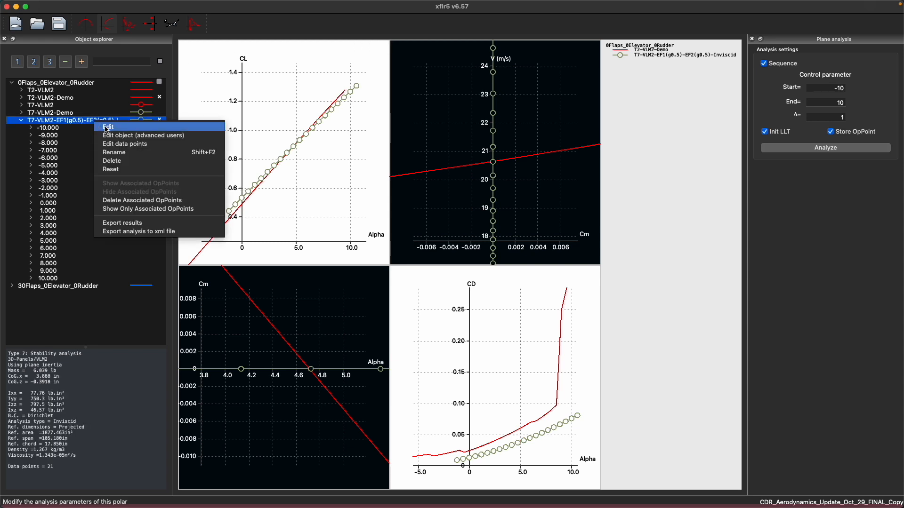
left_click(106, 128)
left_click(369, 186)
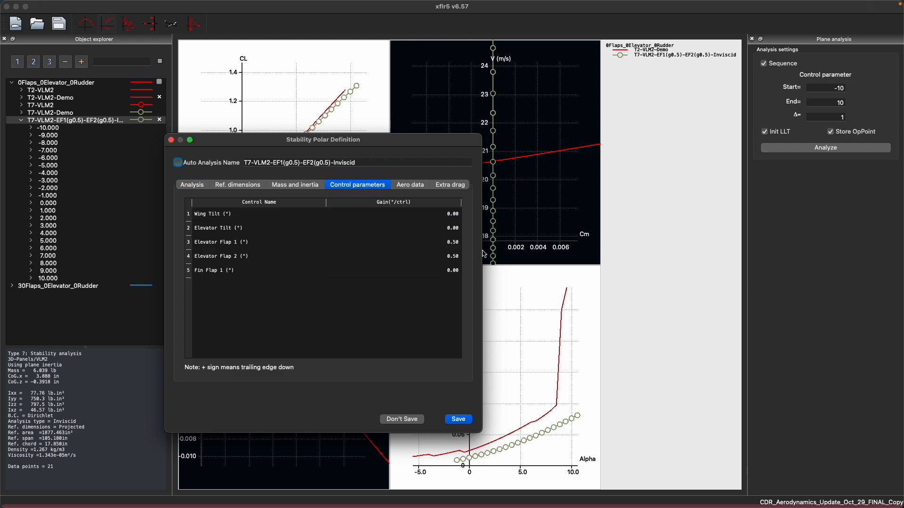
double_click(448, 227)
double_click(450, 244)
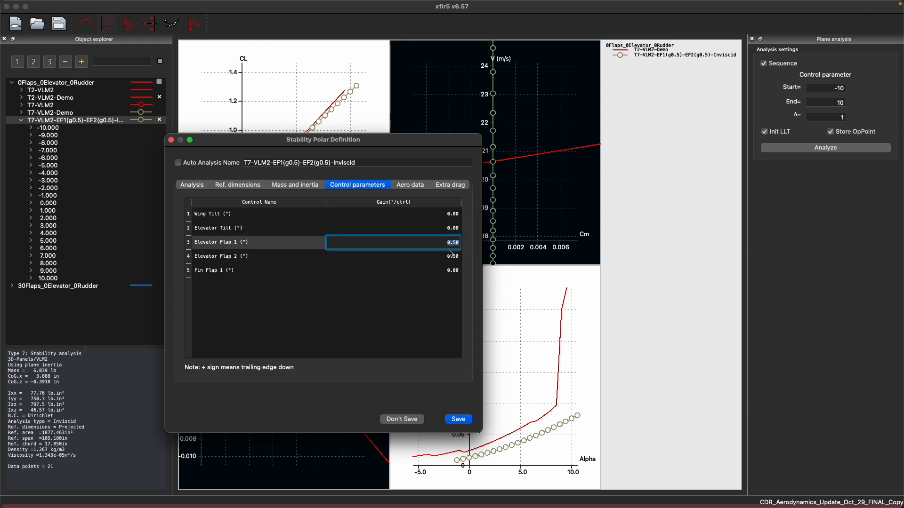
type("0")
double_click(448, 255)
type("0")
key("Return")
Try replacing the plane inertia with custom mass and inertia values, opening the mean mass for editing, and discard the polar changes.
left_click(316, 183)
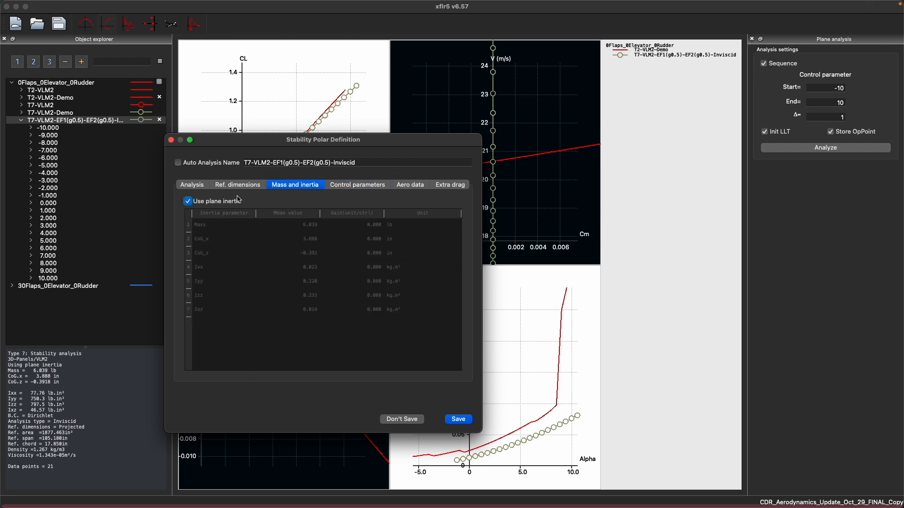
left_click(226, 201)
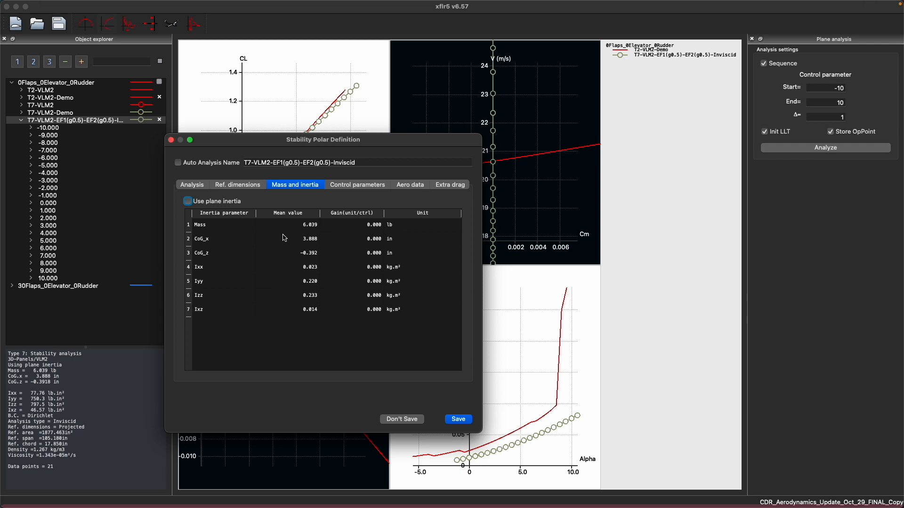
left_click_drag(229, 144, 313, 168)
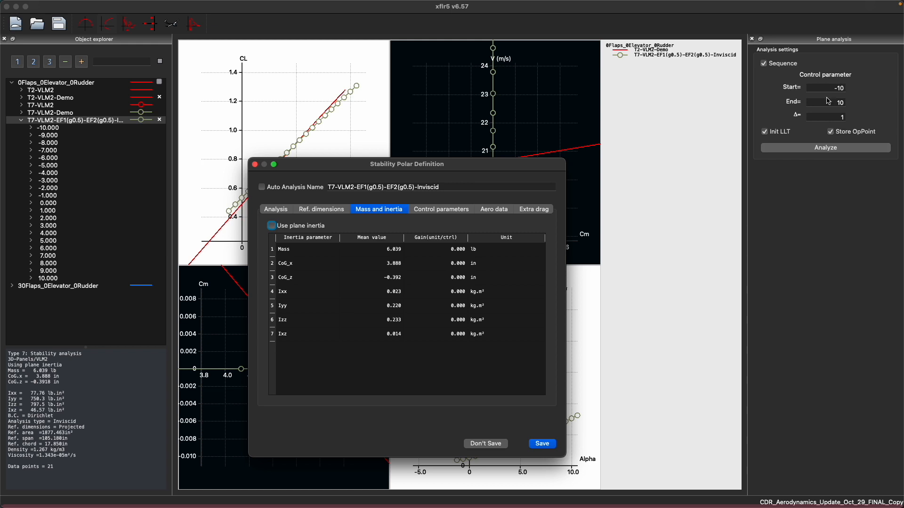
left_click(388, 250)
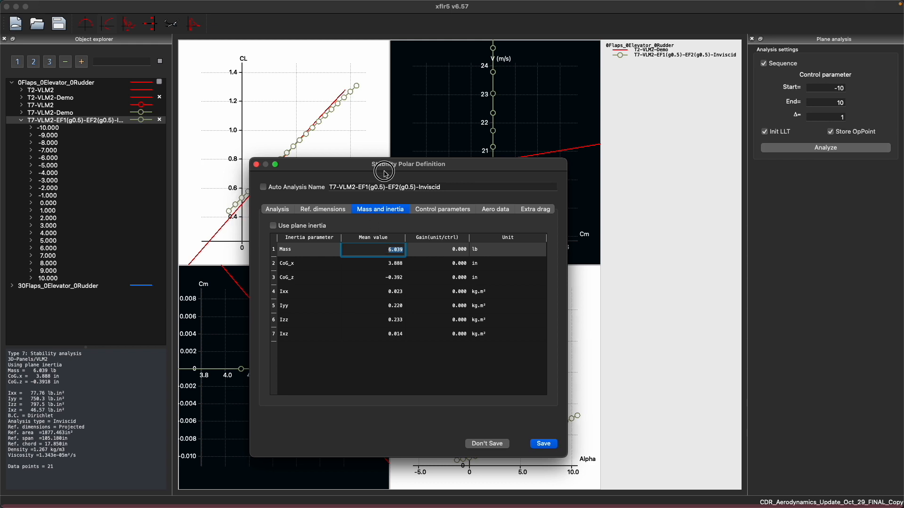
left_click_drag(371, 165, 708, 188)
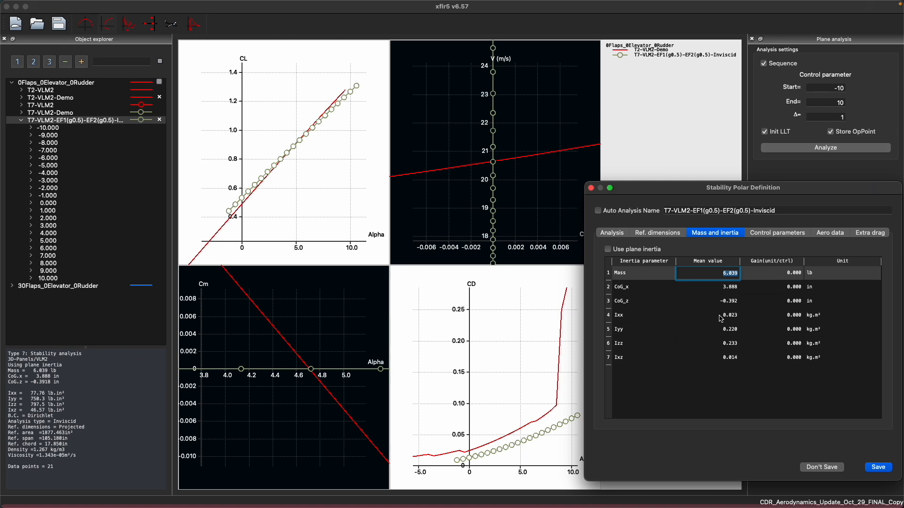
left_click_drag(695, 187, 416, 114)
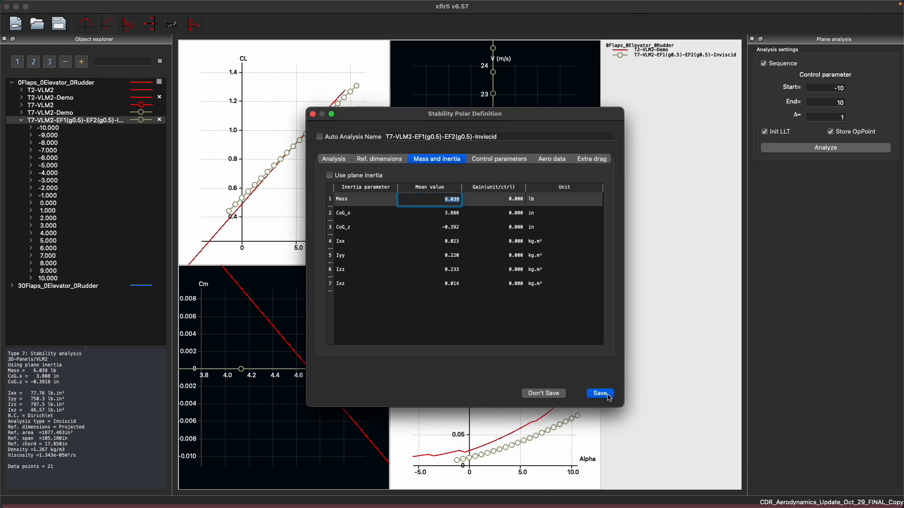
left_click(313, 114)
Show the root locus graph of the T7-VLM2-EF1(g0.5)-EF2(g0.5)-Inviscid polar.
left_click(81, 119)
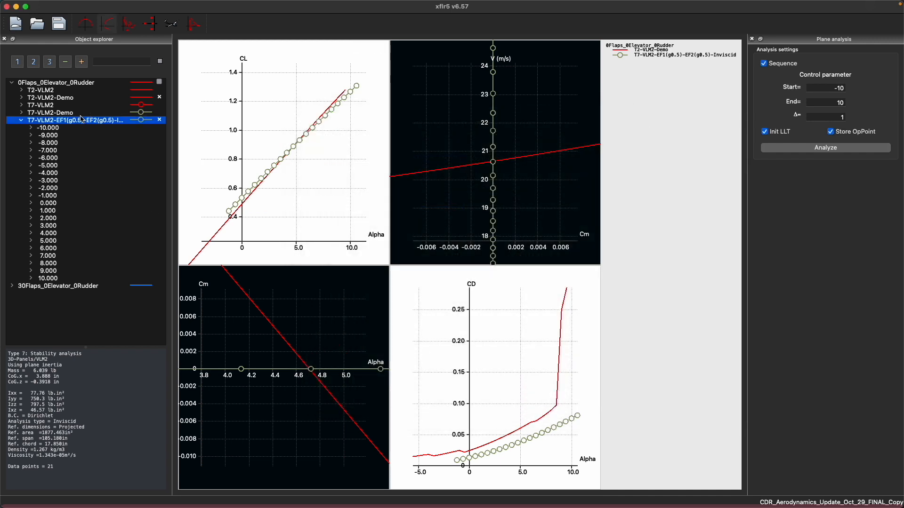
left_click(22, 121)
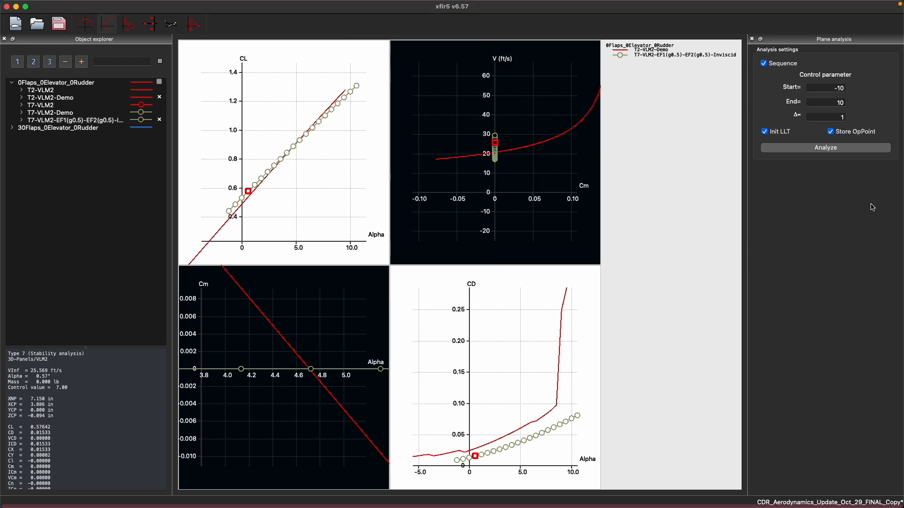
left_click(91, 121)
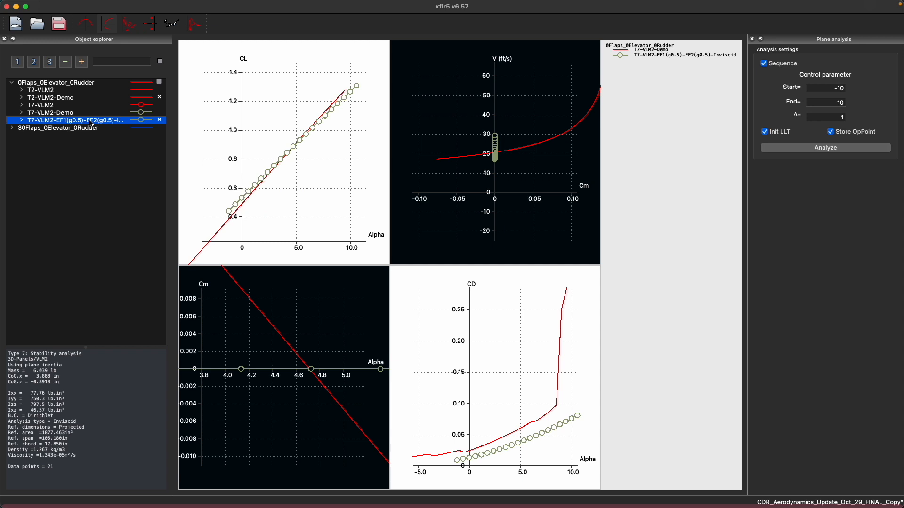
left_click(148, 28)
scroll(273, 246, "up", 2)
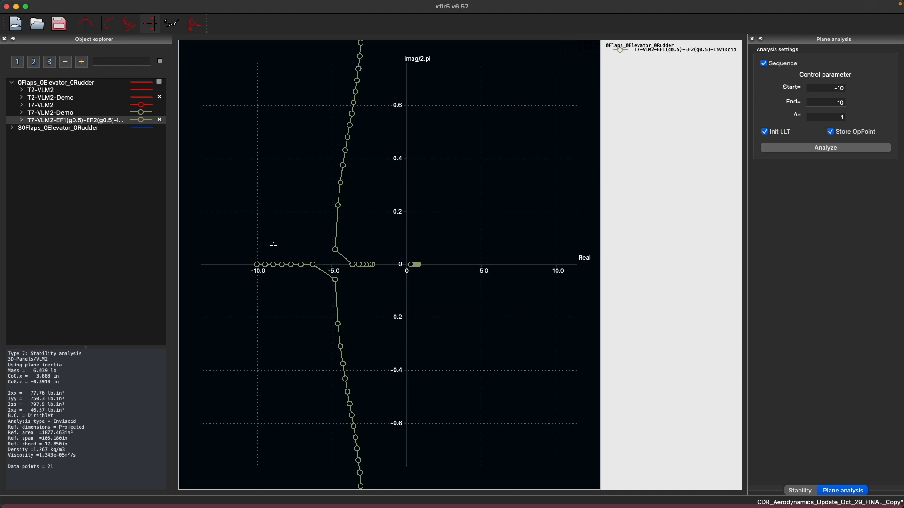
scroll(299, 232, "down", 1)
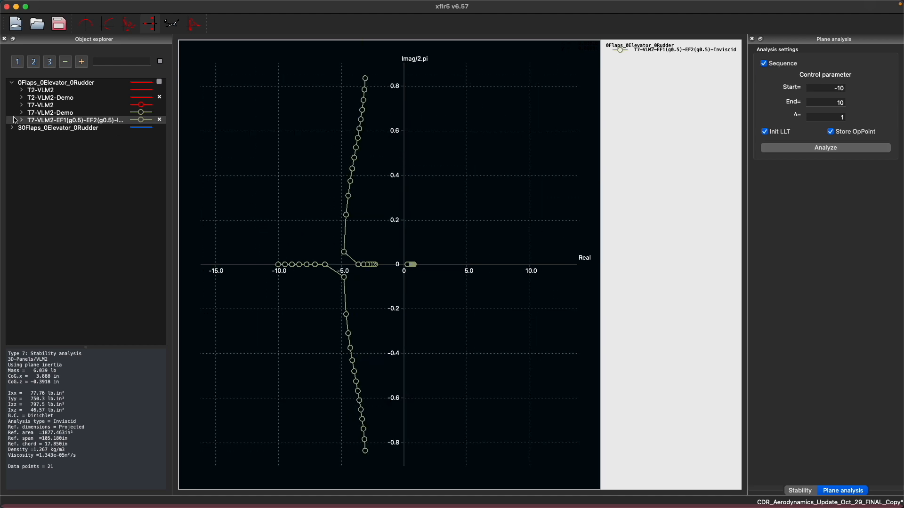
List the polar's operating points and highlight 10.000 on the root locus graph.
left_click(21, 120)
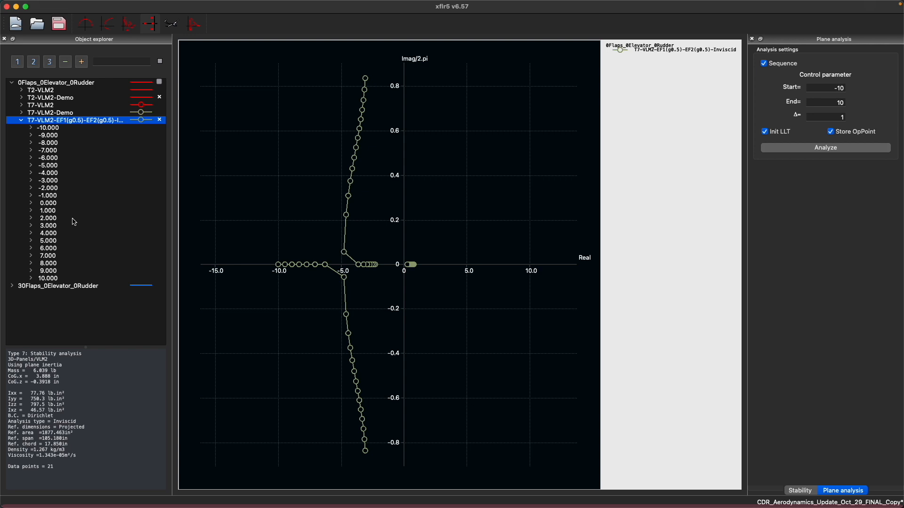
left_click(60, 279)
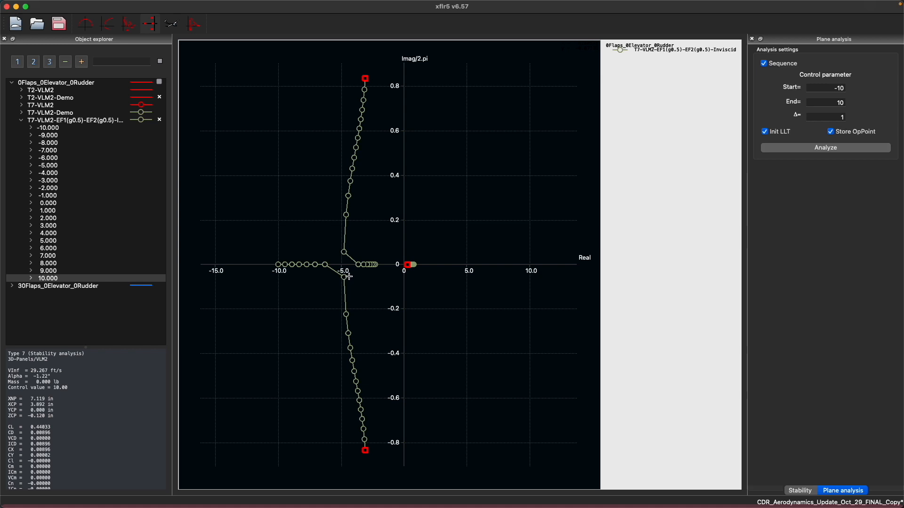
left_click(109, 280)
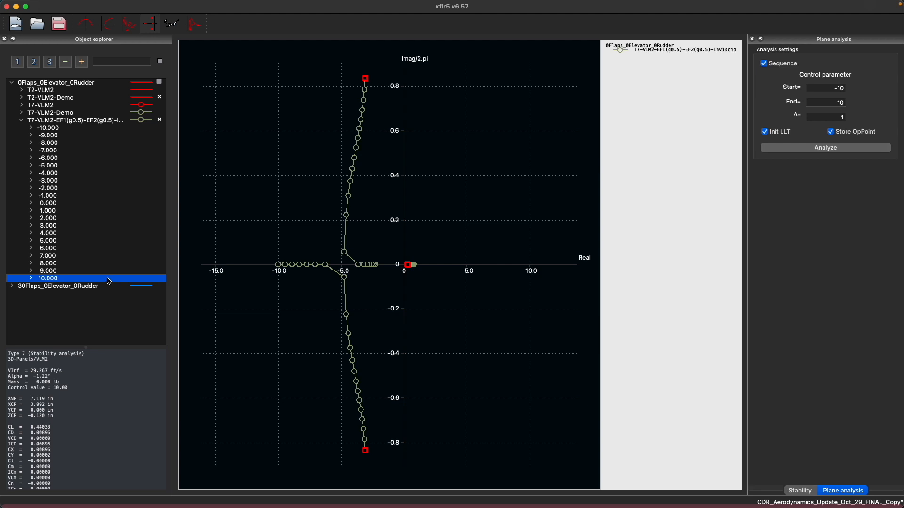
Step through the operating points from 9.000 to 0.000, following the highlighted roots on the root locus graph.
left_click(101, 272)
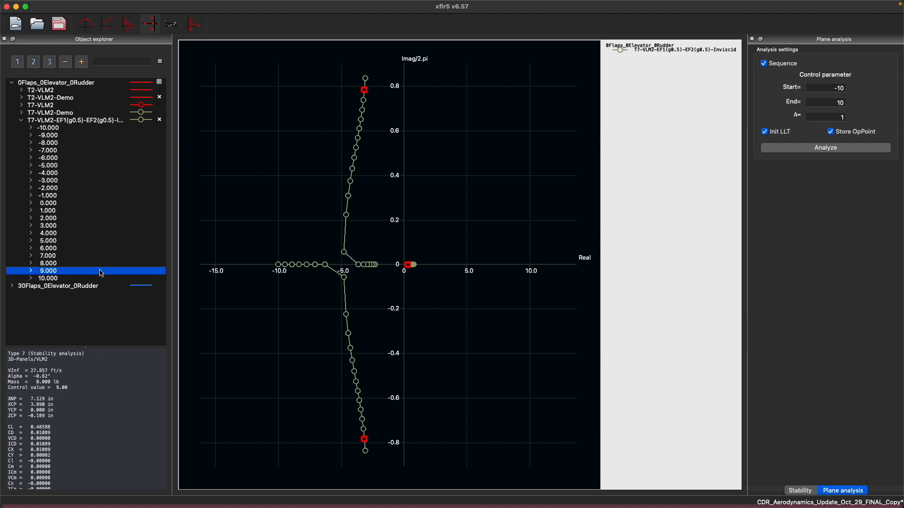
key("Up")
key("Up")
key("Up")
key("Up")
key("Up")
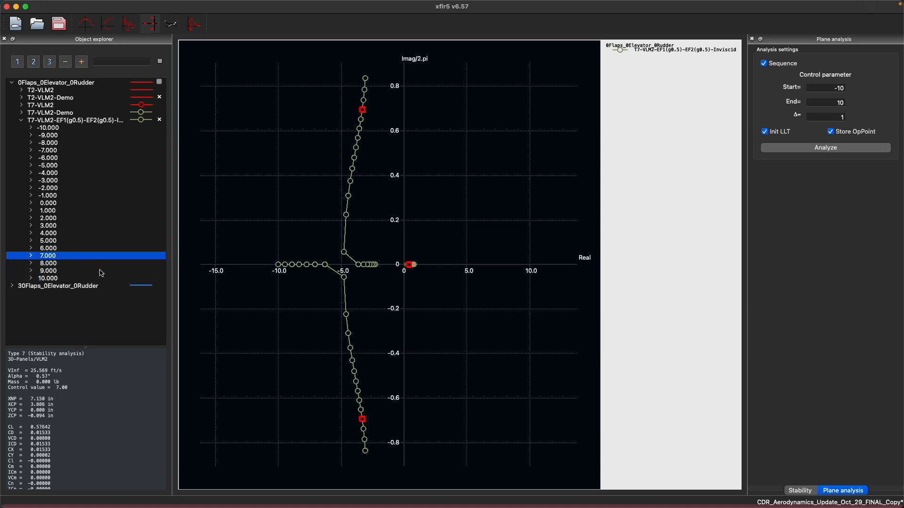
key("Up")
key("Up")
key("Up")
key("Up")
key("Up")
key("Up")
key("Up")
key("Up")
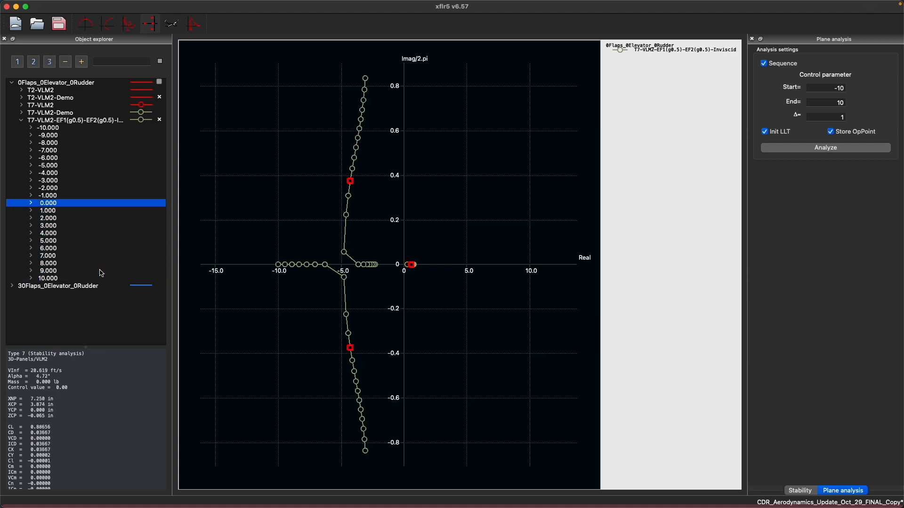
Step through the operating points from -1.000 to -10.000, following the highlighted roots on the root locus graph.
key("Up")
key("Up")
key("Up")
key("Up")
key("Up")
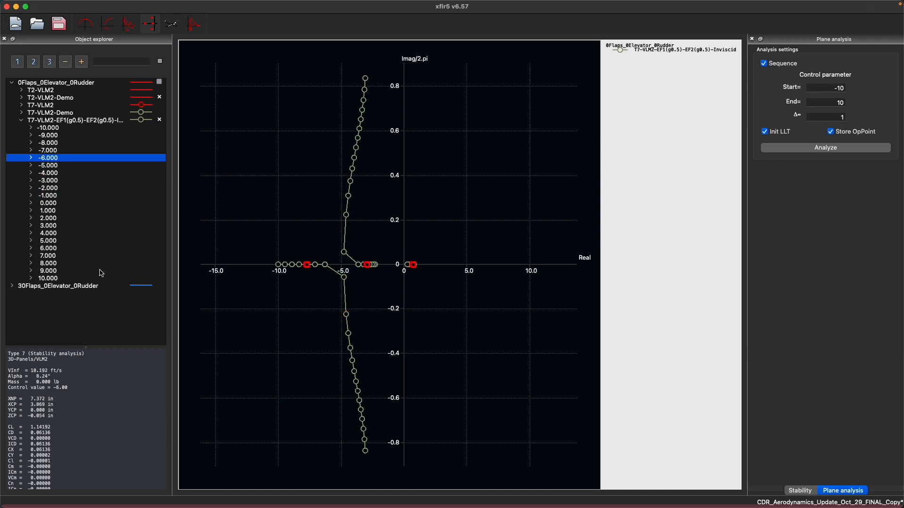
key("Up")
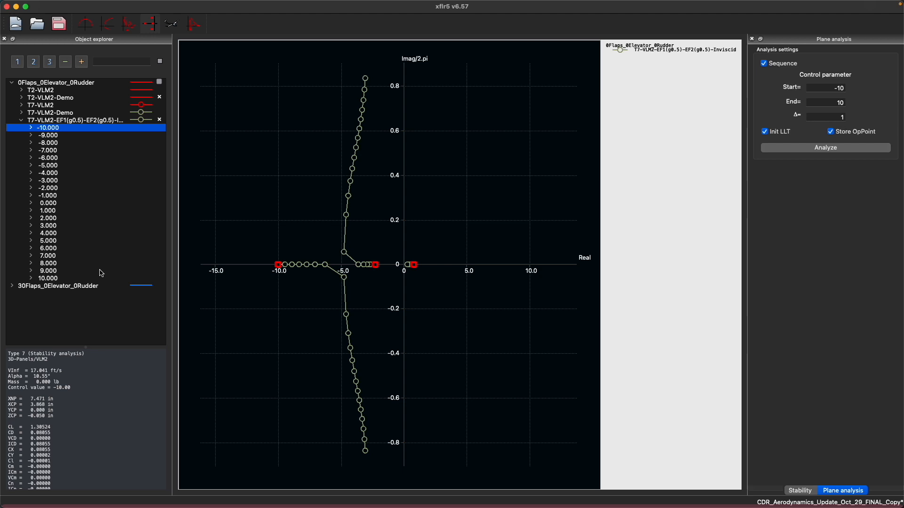
Step back through the operating points from -9.000 up to 4.000, tracing how the highlighted roots move along the root locus graph.
key("Down")
key("Down")
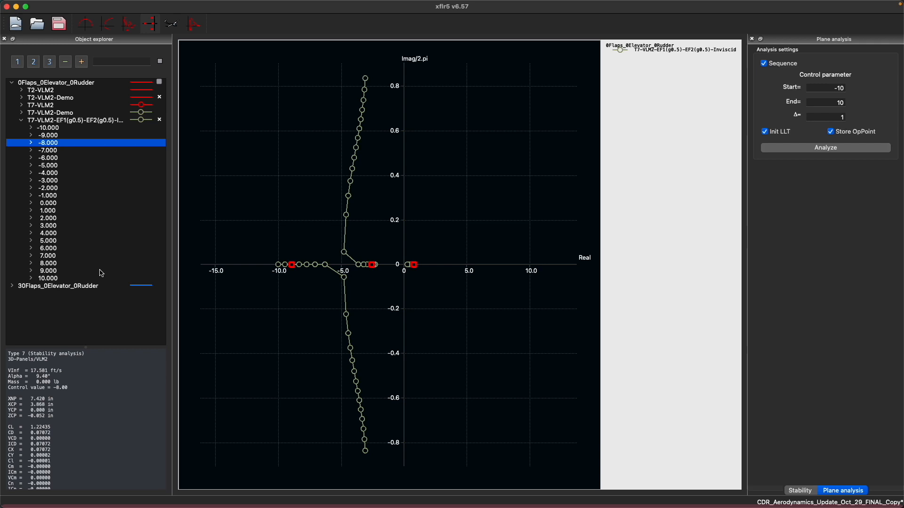
key("Down")
key("Down")
key("Down")
key("Down")
key("Down")
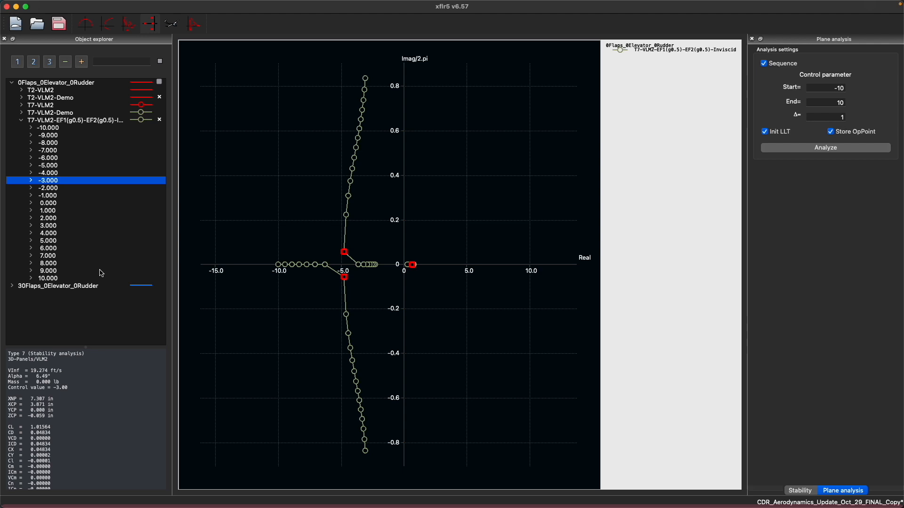
key("Down")
key("Down")
key("Down")
key("Down")
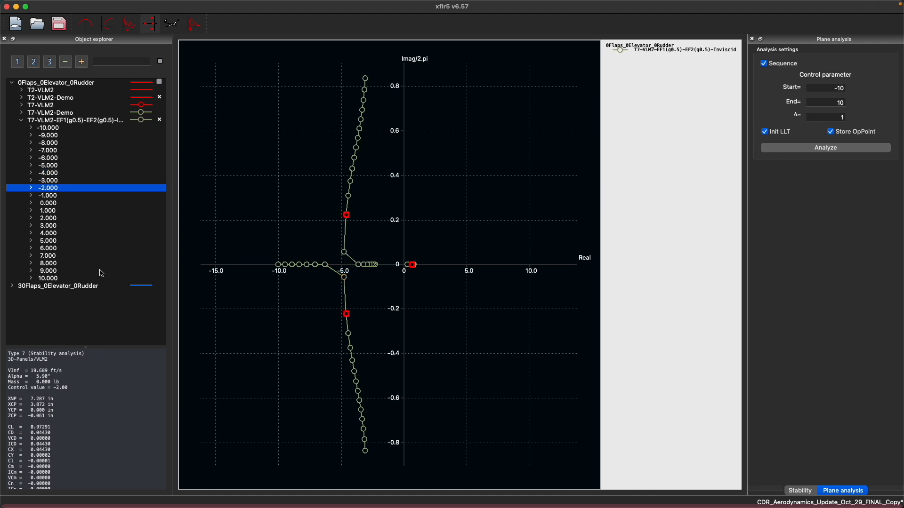
key("Down")
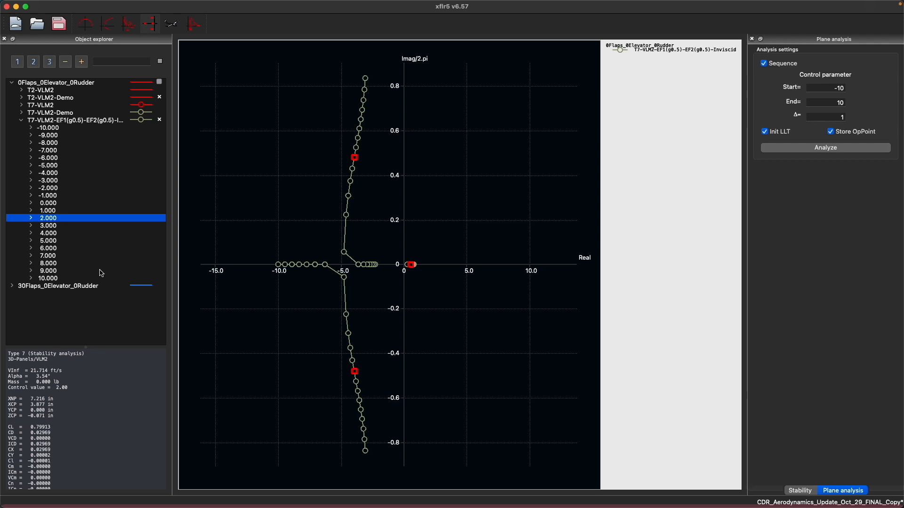
key("Down")
key("Down")
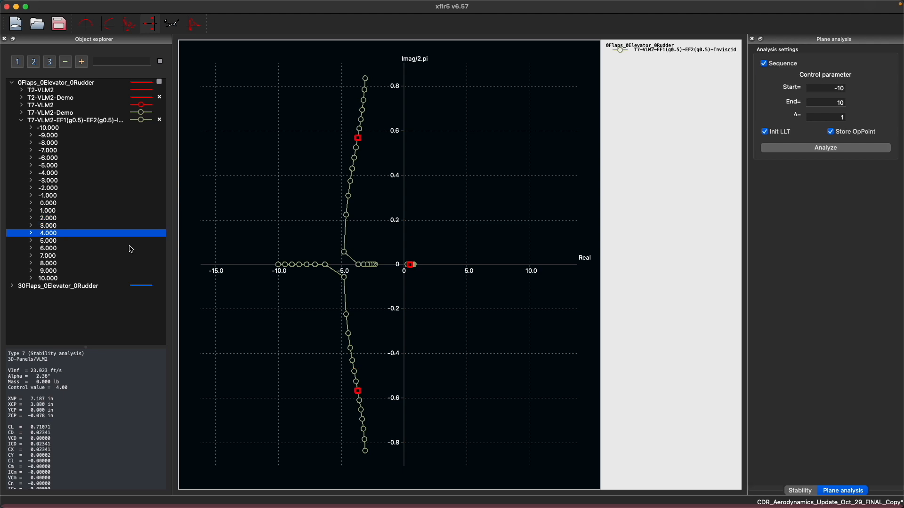